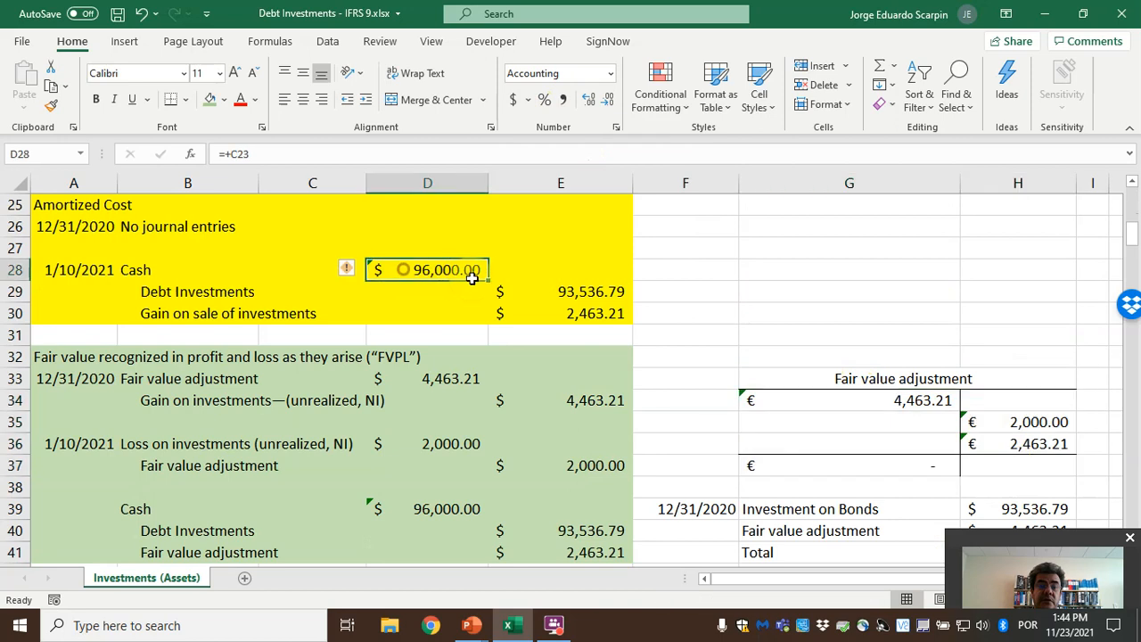
Apply the Euro accounting format to the debit and credit amounts in columns D and E, from row 25 through the FVOCI entries.
{"action": "left_click_drag", "start_coordinate": [446, 341], "coordinate": [592, 302]}
{"action": "left_click", "coordinate": [527, 99]}
{"action": "left_click", "coordinate": [576, 170]}
Apply the Euro accounting format to the bond investment, fair value adjustment and total amounts in H39:H41.
{"action": "scroll", "coordinate": [725, 395], "scroll_direction": "up", "scroll_amount": 5}
{"action": "scroll", "coordinate": [853, 428], "scroll_direction": "down", "scroll_amount": 9}
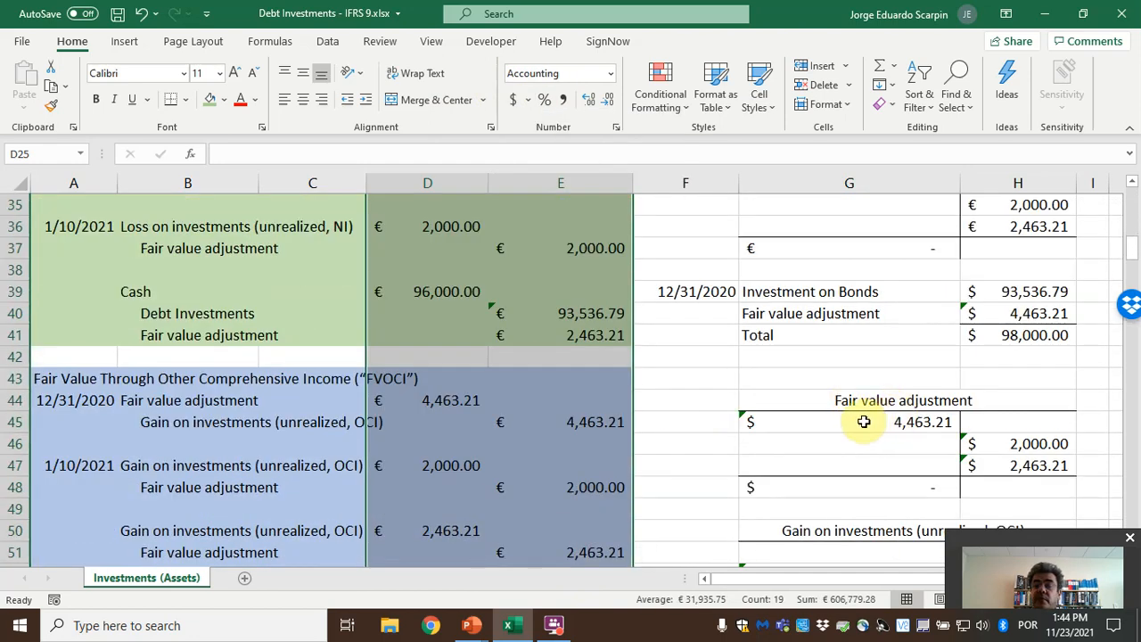
{"action": "left_click_drag", "start_coordinate": [1012, 291], "coordinate": [1010, 336]}
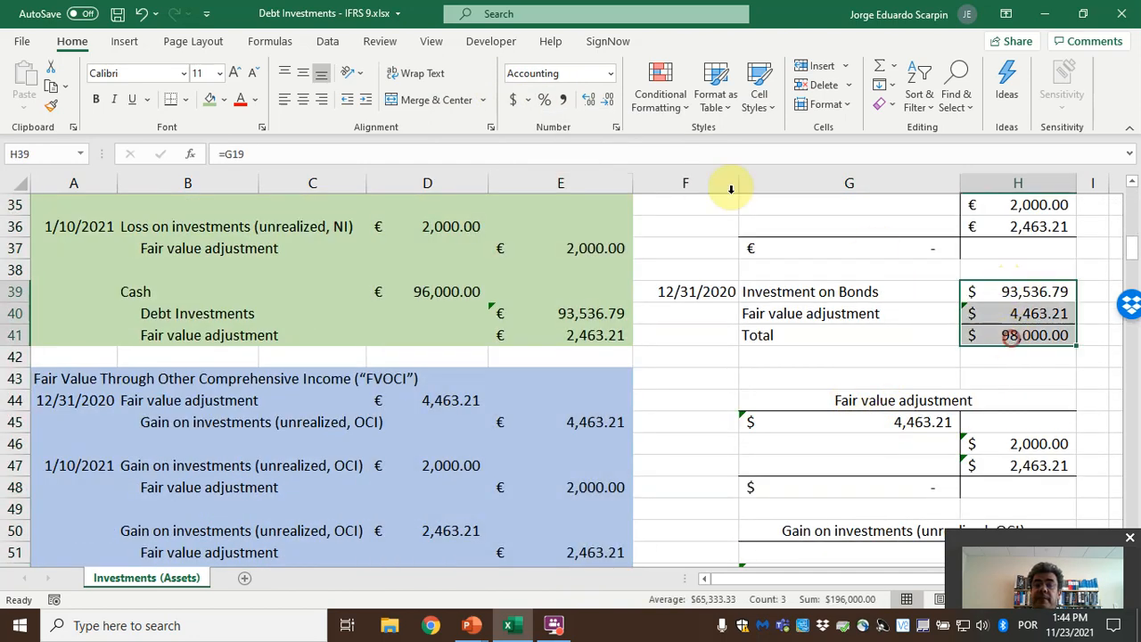
{"action": "left_click", "coordinate": [527, 99]}
{"action": "left_click", "coordinate": [570, 171]}
Apply the Euro accounting format to the FVOCI ledger accounts in G45:H55.
{"action": "scroll", "coordinate": [857, 330], "scroll_direction": "down", "scroll_amount": 2}
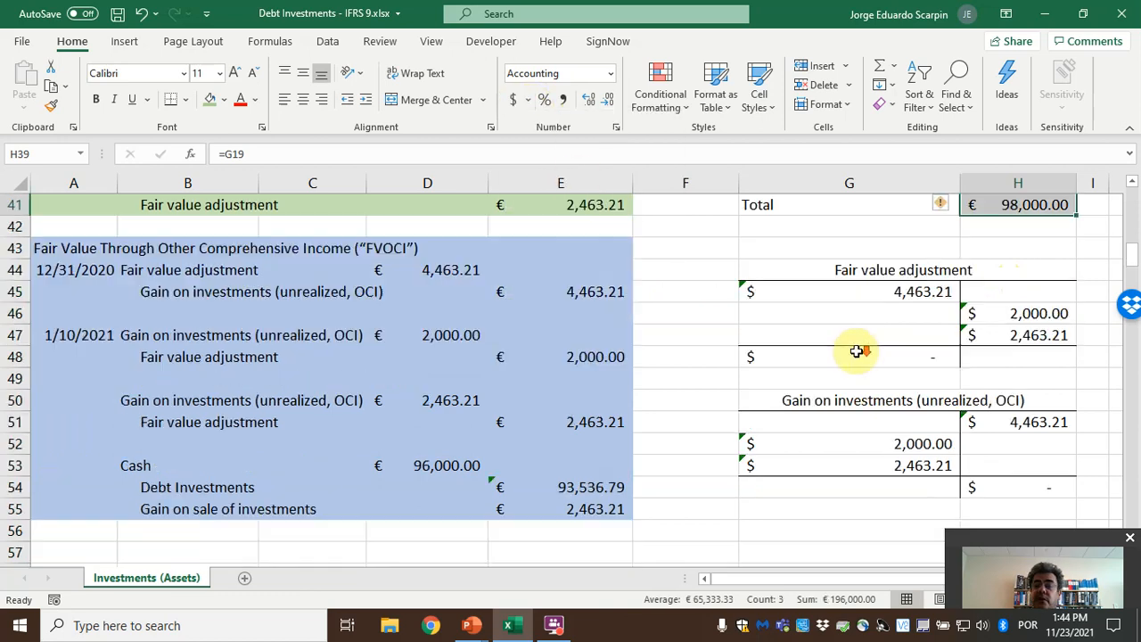
{"action": "left_click_drag", "start_coordinate": [856, 291], "coordinate": [1025, 513]}
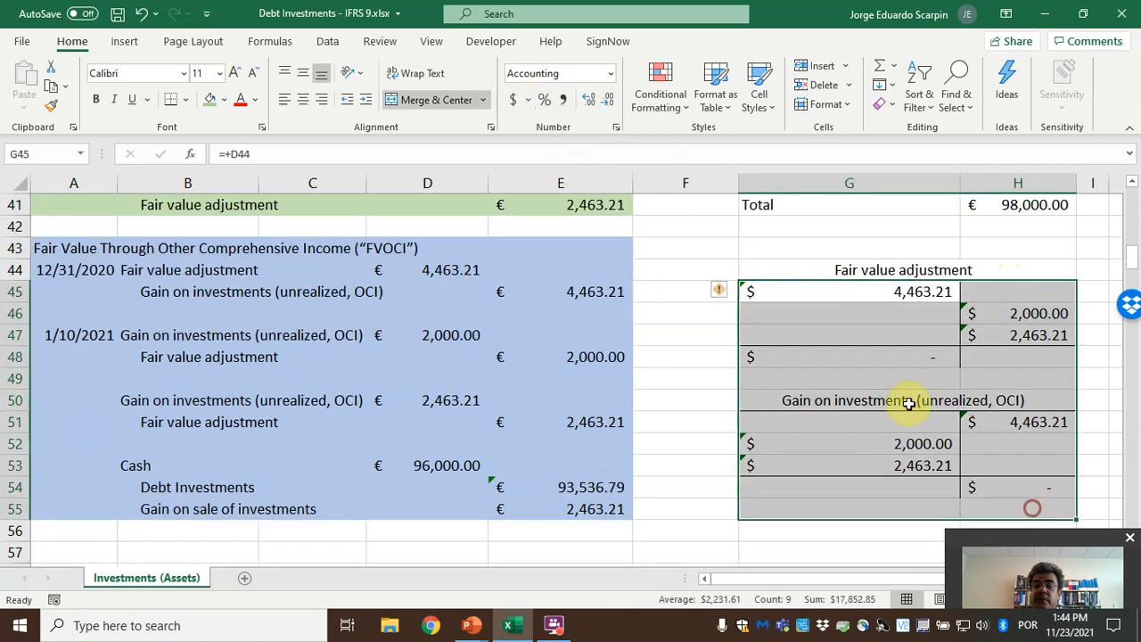
{"action": "left_click", "coordinate": [527, 101]}
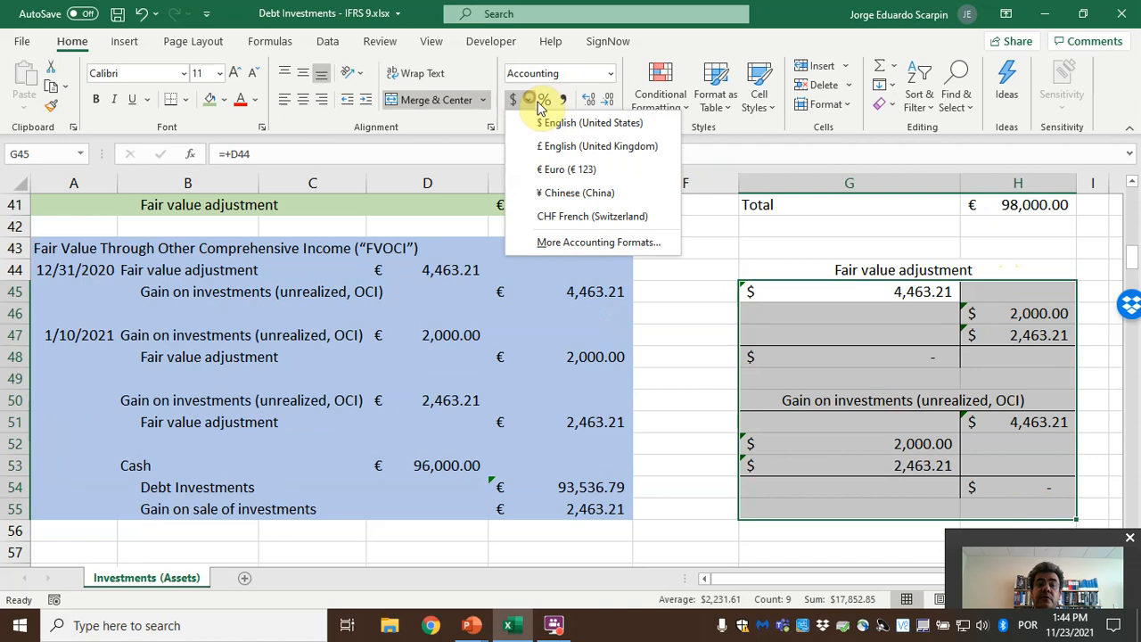
{"action": "left_click", "coordinate": [562, 170]}
Clear the Carrying Value formula in cell C4 near the start of the sheet.
{"action": "scroll", "coordinate": [869, 440], "scroll_direction": "down", "scroll_amount": 1}
{"action": "scroll", "coordinate": [855, 428], "scroll_direction": "up", "scroll_amount": 14}
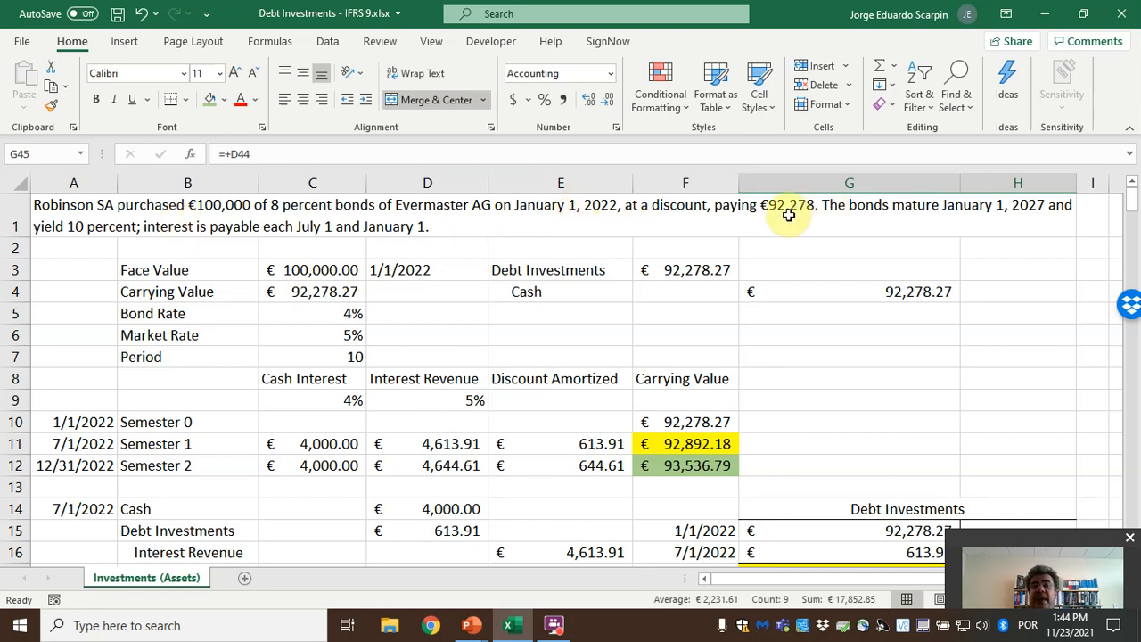
{"action": "mouse_move", "coordinate": [1040, 537]}
{"action": "left_mouse_down"}
{"action": "mouse_move", "coordinate": [1046, 520]}
{"action": "mouse_move", "coordinate": [1040, 533]}
{"action": "left_mouse_up"}
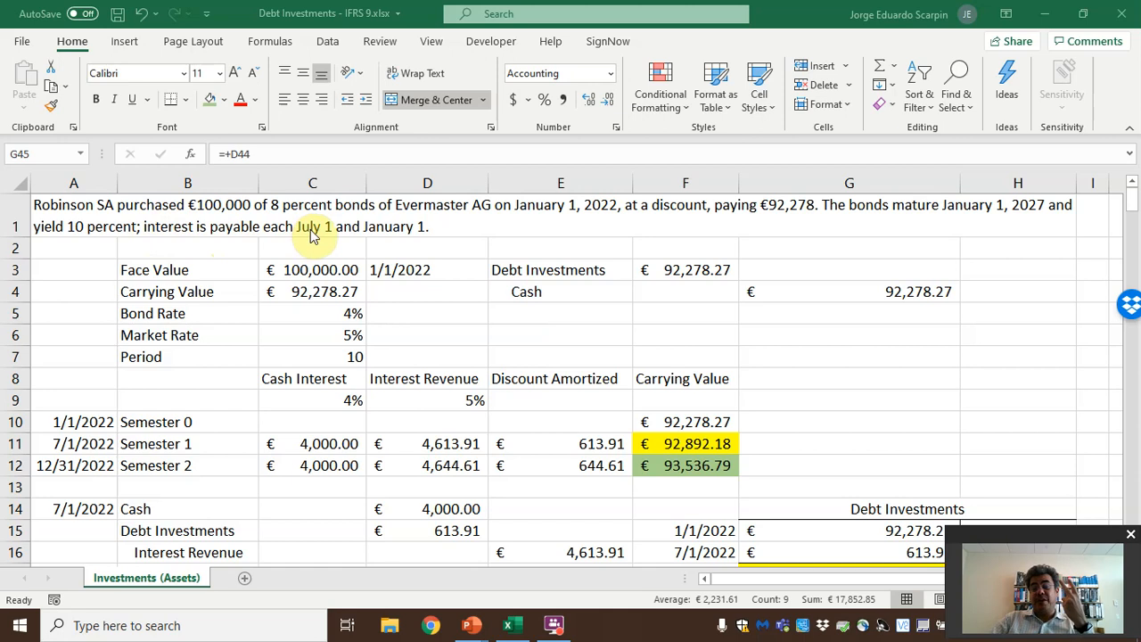
{"action": "left_click", "coordinate": [332, 283]}
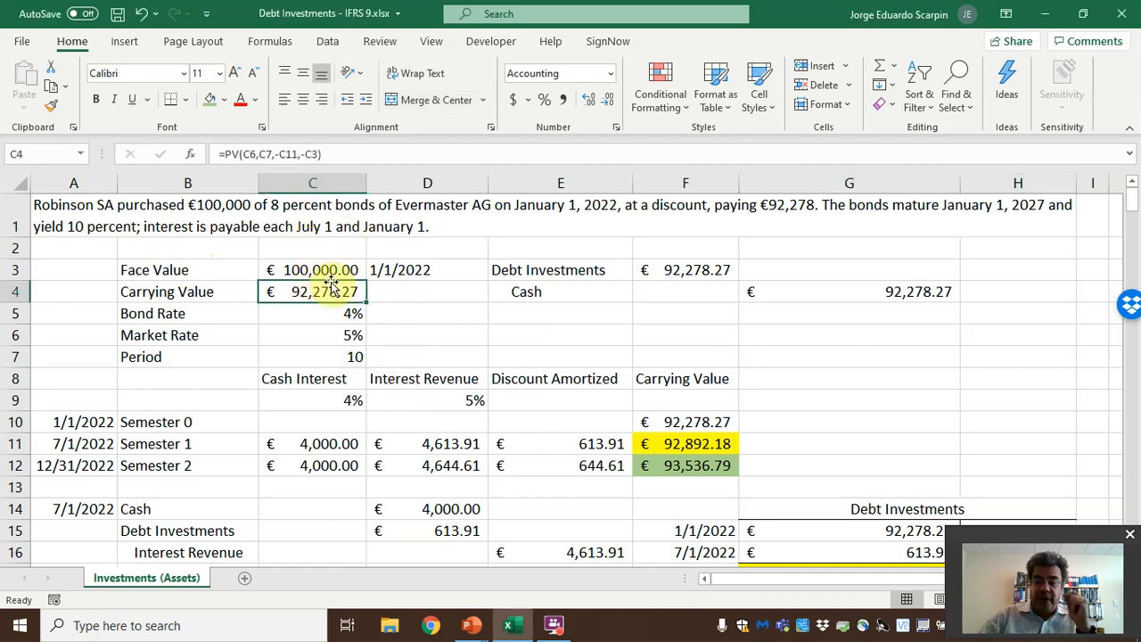
{"action": "key", "text": "Delete"}
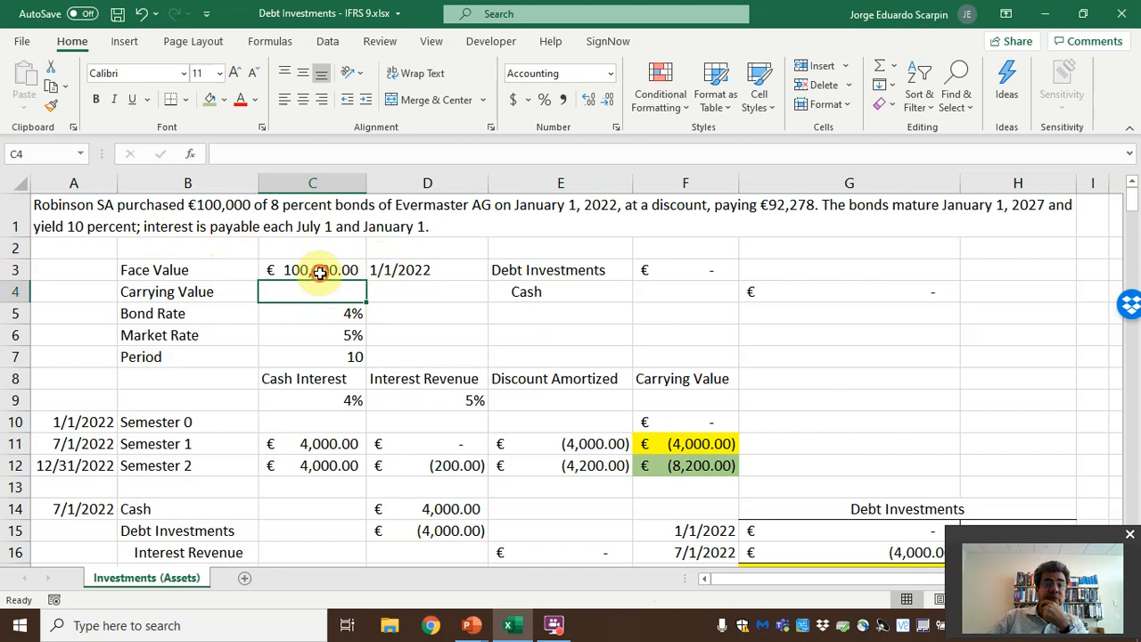
Check the face value, bond rate, market rate and period inputs against the bond description in row 1.
{"action": "left_click", "coordinate": [328, 267]}
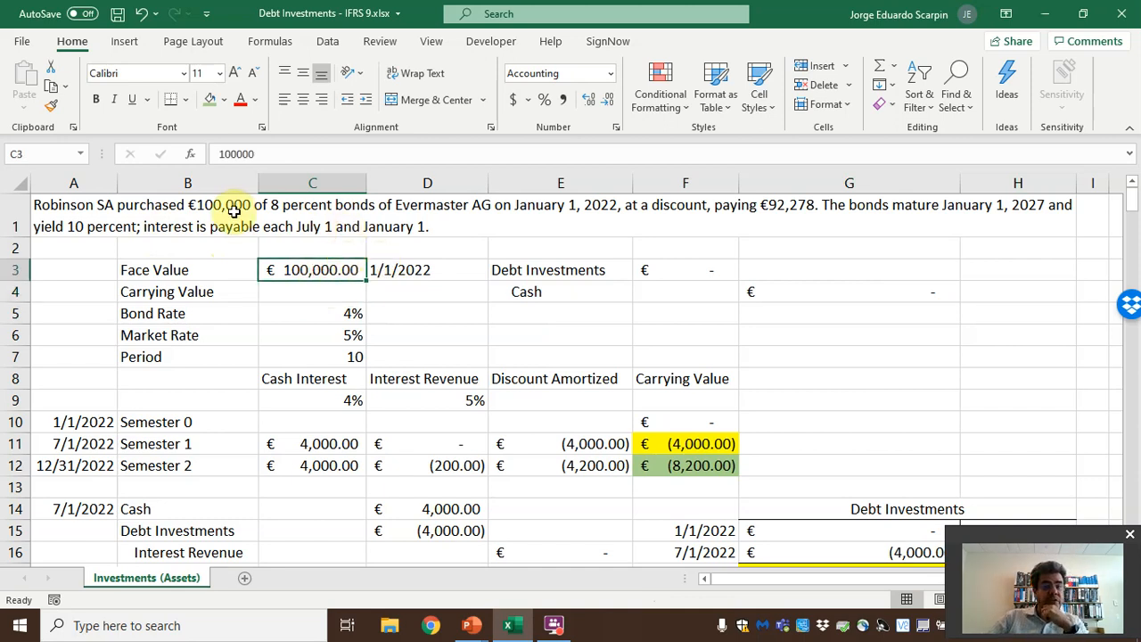
{"action": "left_click", "coordinate": [303, 314]}
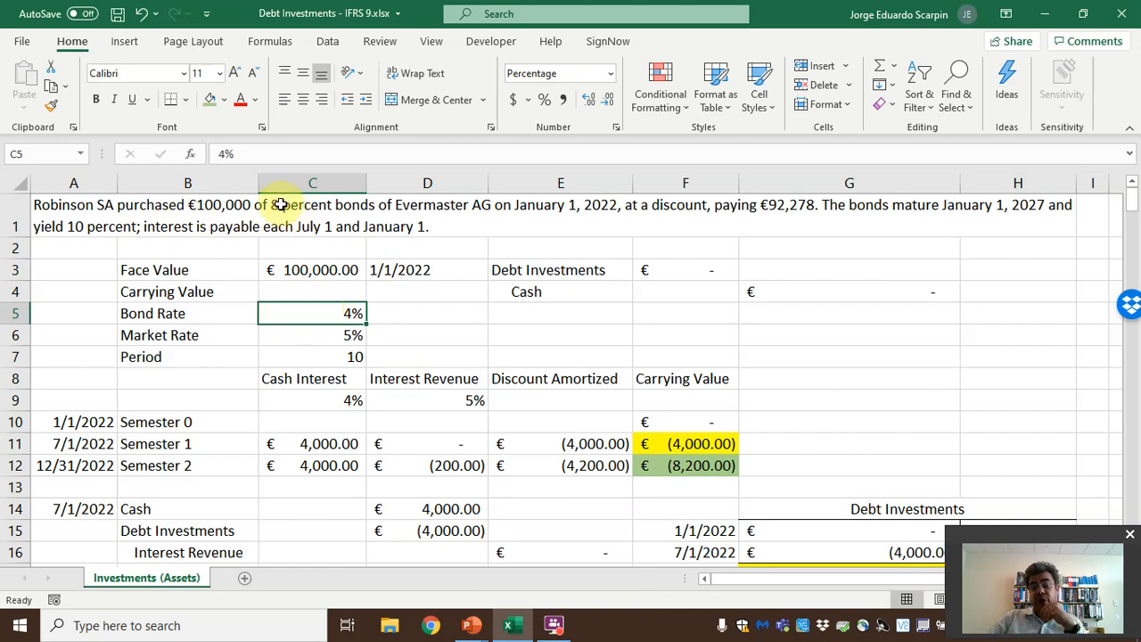
{"action": "left_click", "coordinate": [326, 337]}
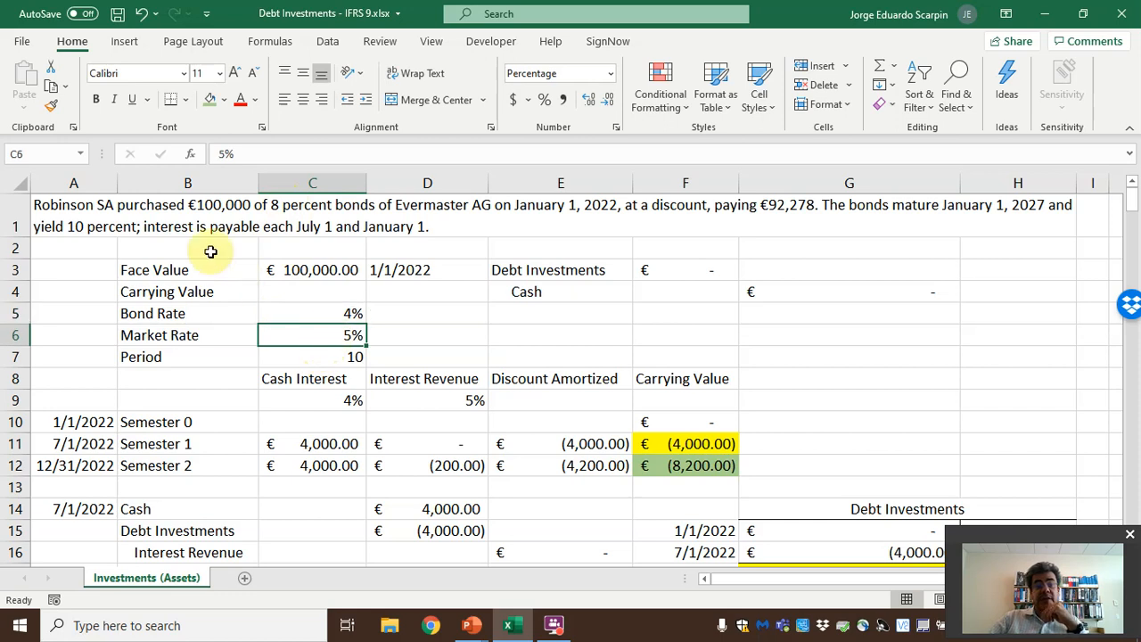
{"action": "left_click", "coordinate": [330, 358]}
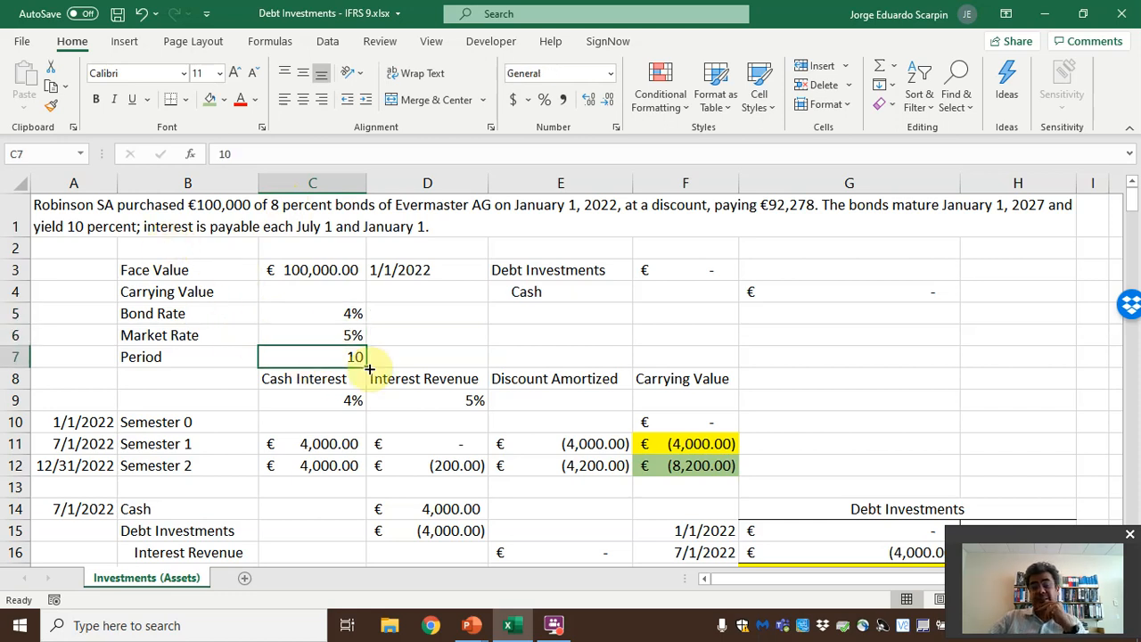
{"action": "left_click", "coordinate": [327, 322]}
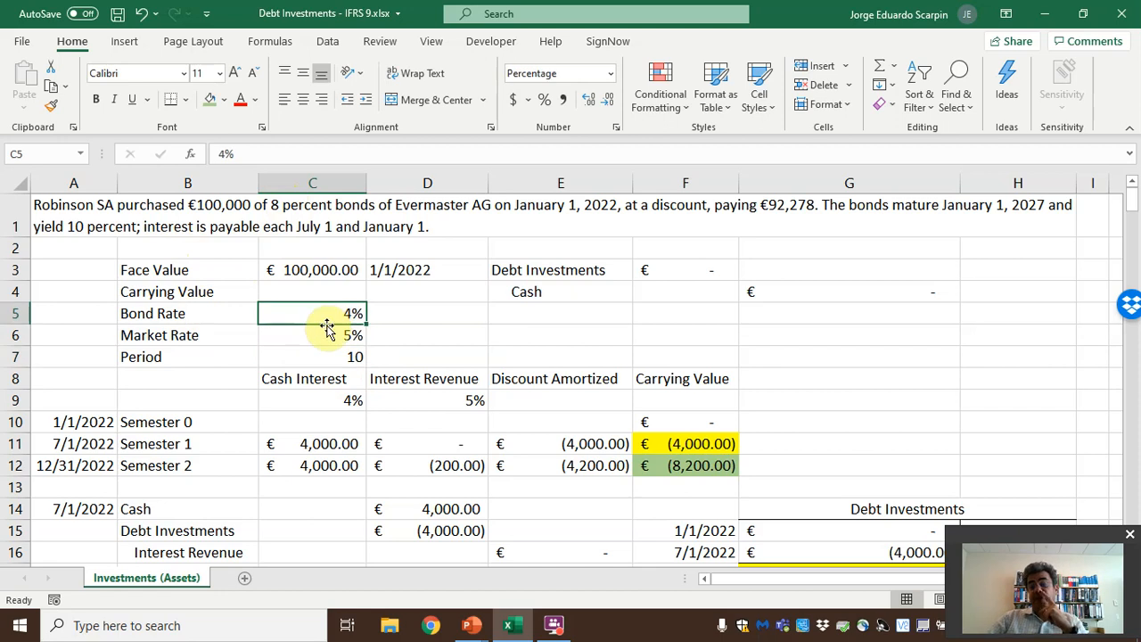
Enter the Semester 1 cash interest formula in C11 as face value times bond rate, =C3*C5.
{"action": "left_click", "coordinate": [318, 445]}
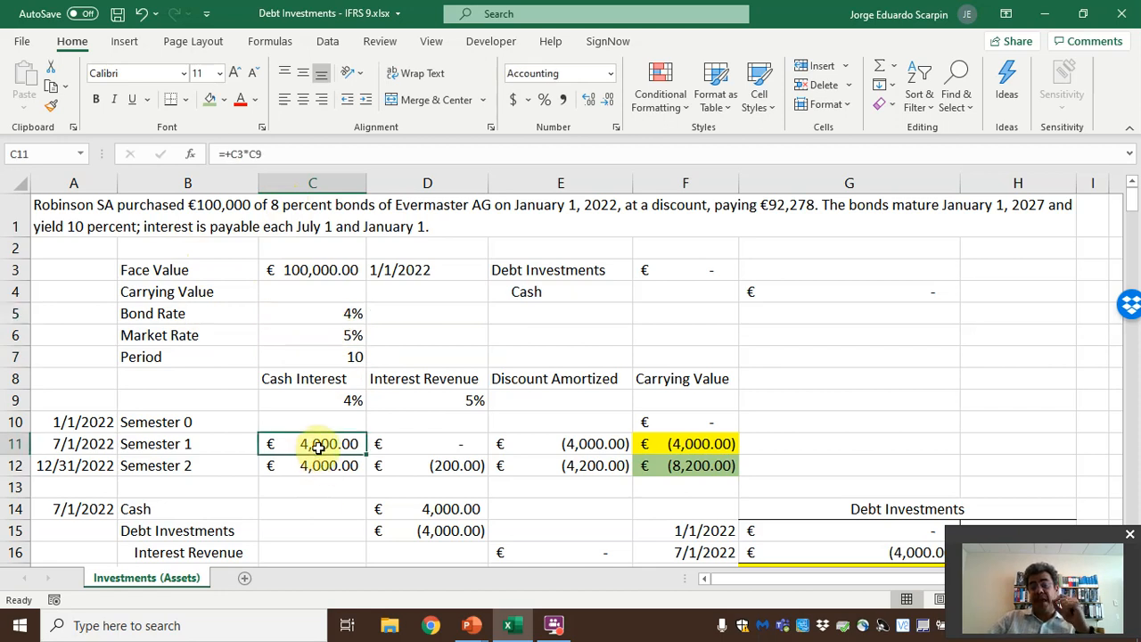
{"action": "type", "text": "="}
{"action": "key", "text": "Up"}
{"action": "key", "text": "Up"}
{"action": "key", "text": "Up"}
{"action": "key", "text": "Up"}
{"action": "key", "text": "Up"}
{"action": "key", "text": "Up"}
{"action": "key", "text": "Up"}
{"action": "key", "text": "Up"}
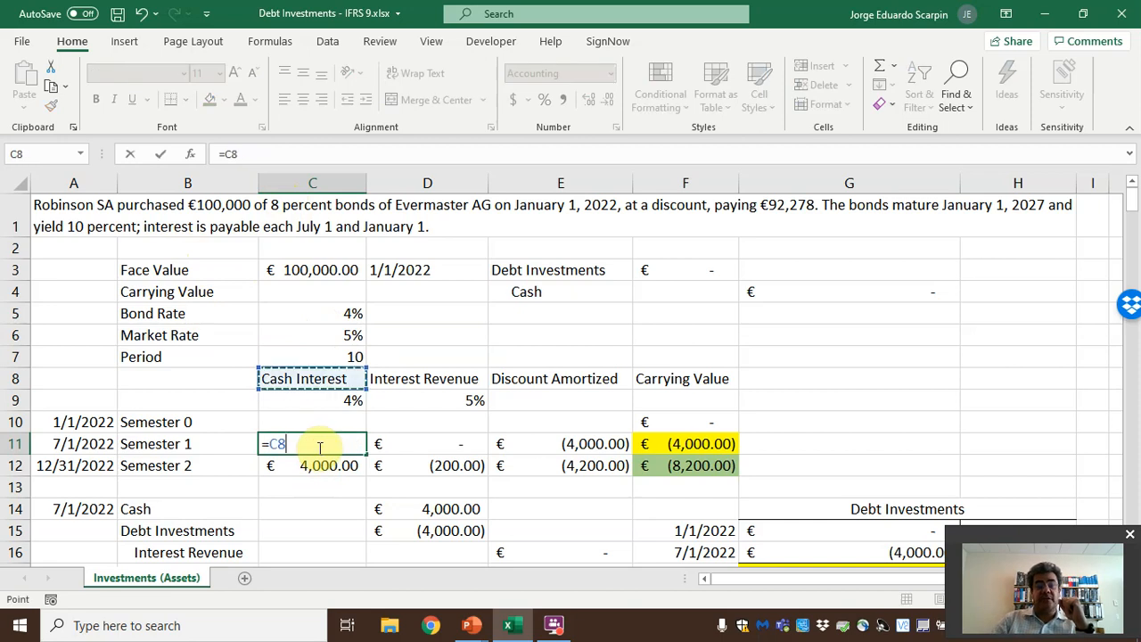
{"action": "type", "text": "*"}
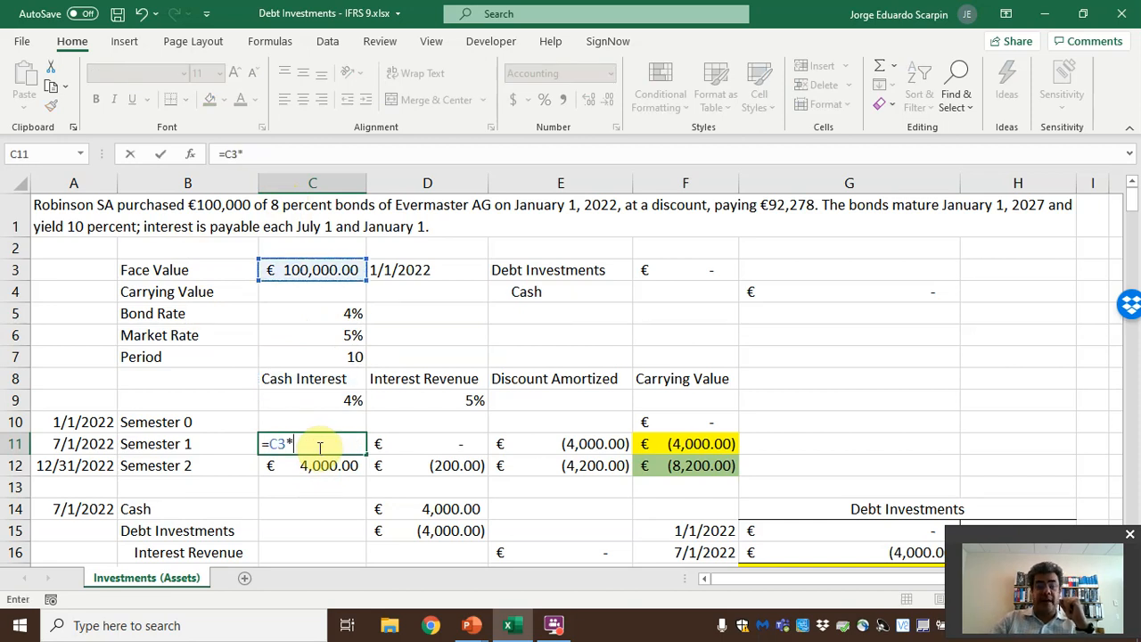
{"action": "key", "text": "Up"}
{"action": "key", "text": "Up"}
{"action": "key", "text": "Up"}
{"action": "key", "text": "Up"}
{"action": "key", "text": "Up"}
{"action": "key", "text": "Up"}
{"action": "key", "text": "Return"}
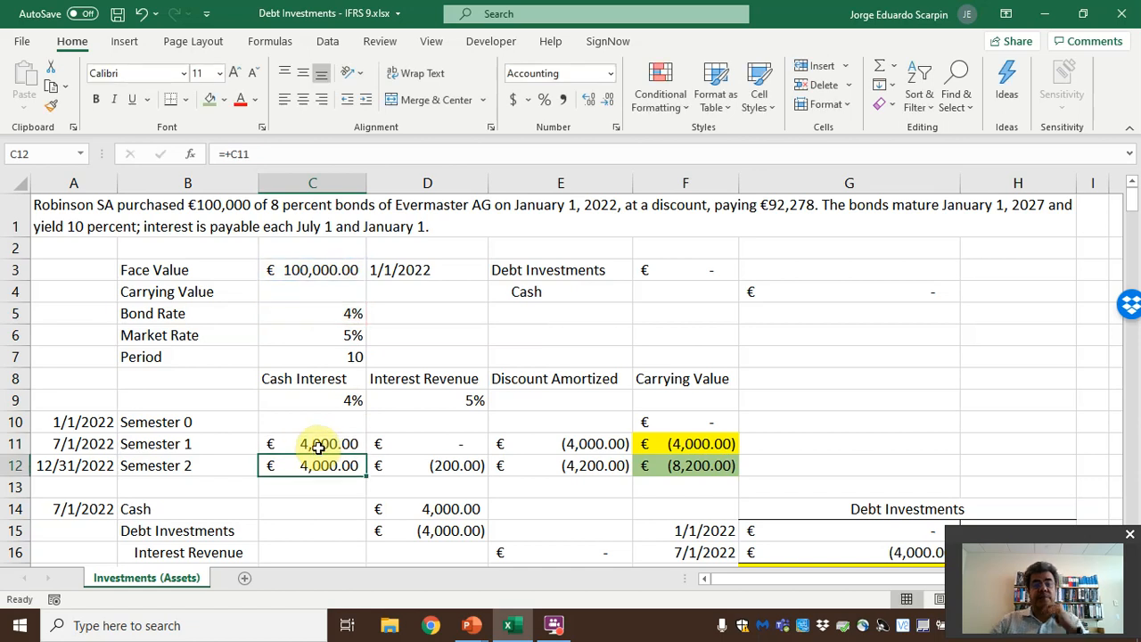
Start a PV function in the Carrying Value cell C4 and open its arguments.
{"action": "left_click", "coordinate": [329, 291]}
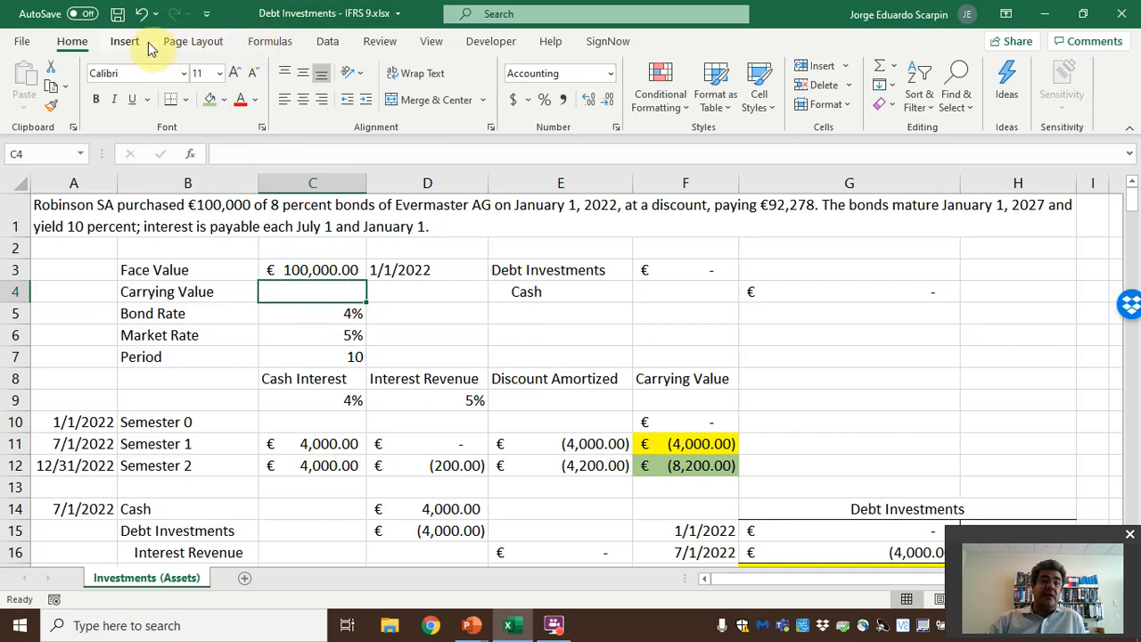
{"action": "left_click", "coordinate": [265, 44]}
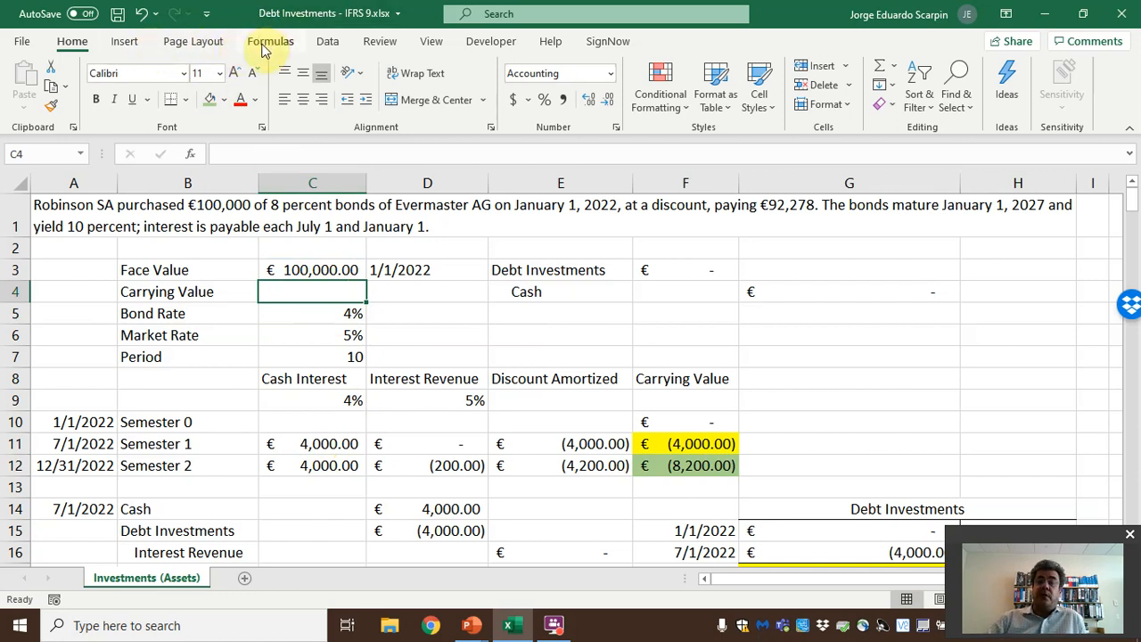
{"action": "type", "text": "="}
{"action": "left_click", "coordinate": [189, 154]}
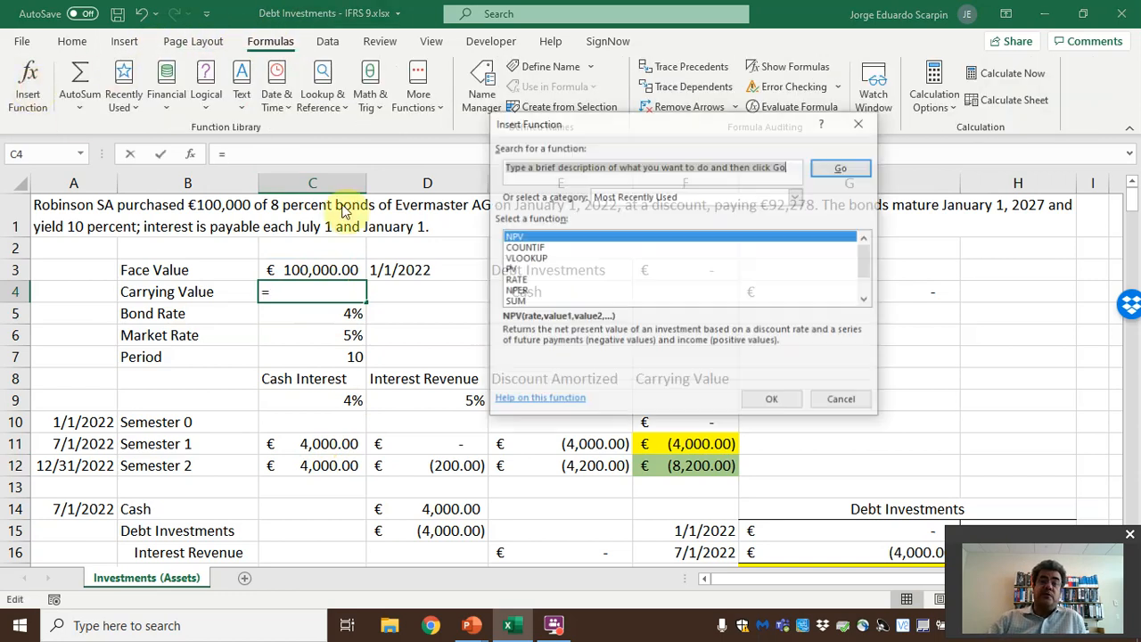
{"action": "left_click", "coordinate": [557, 268]}
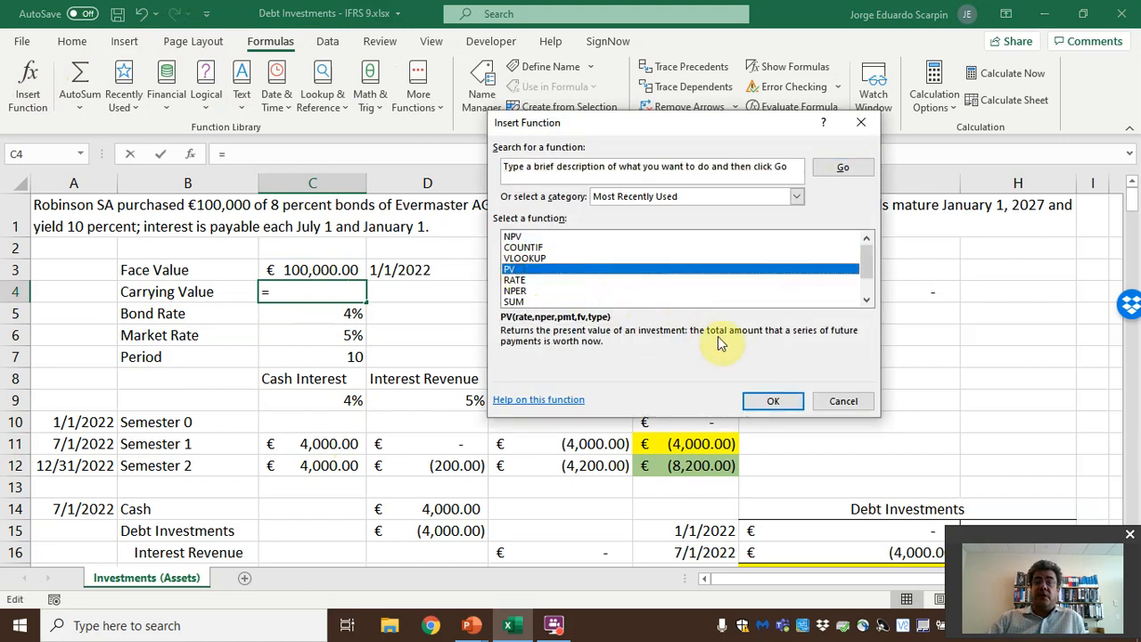
{"action": "left_click", "coordinate": [772, 402]}
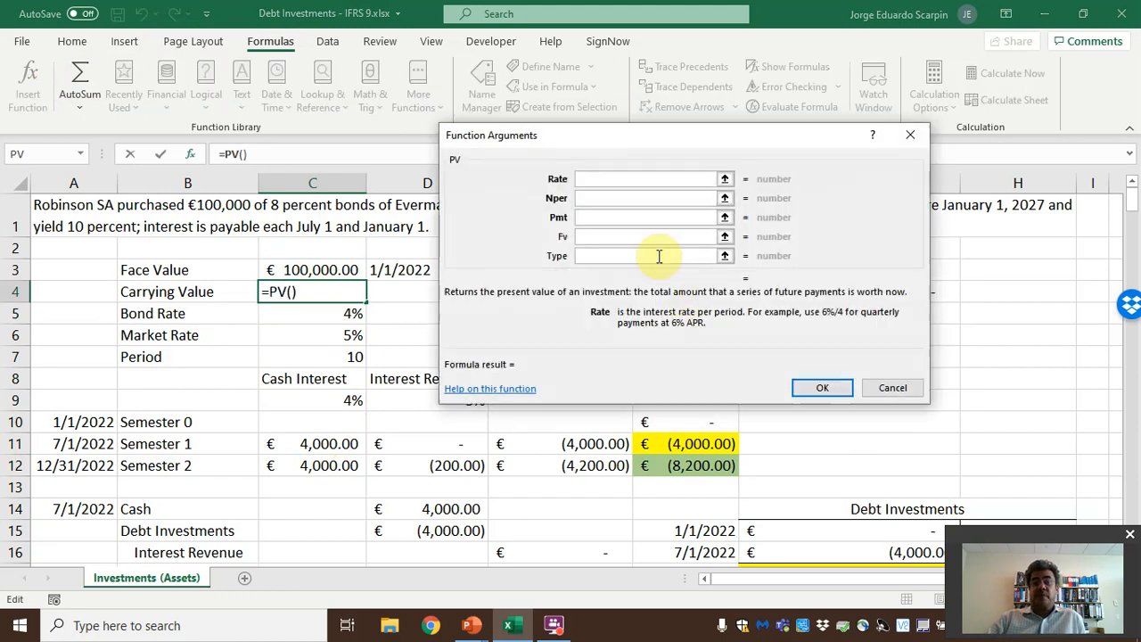
Complete the PV function with rate C6, number of periods C7, payment -C11 and future value -C3, leaving the type blank.
{"action": "left_click", "coordinate": [331, 336]}
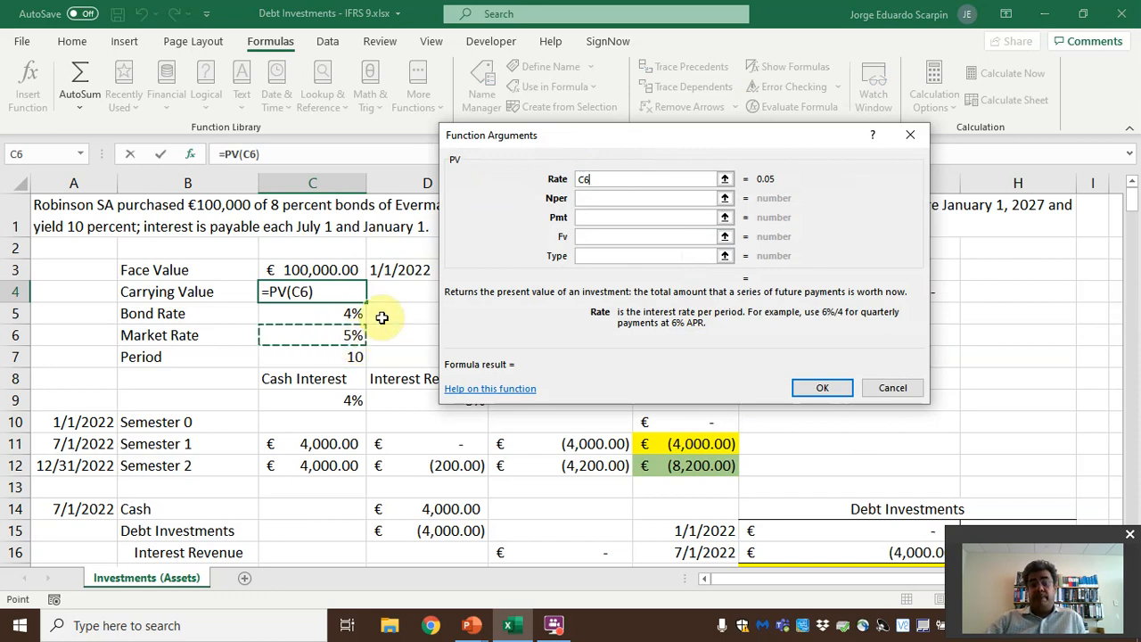
{"action": "left_click", "coordinate": [613, 199]}
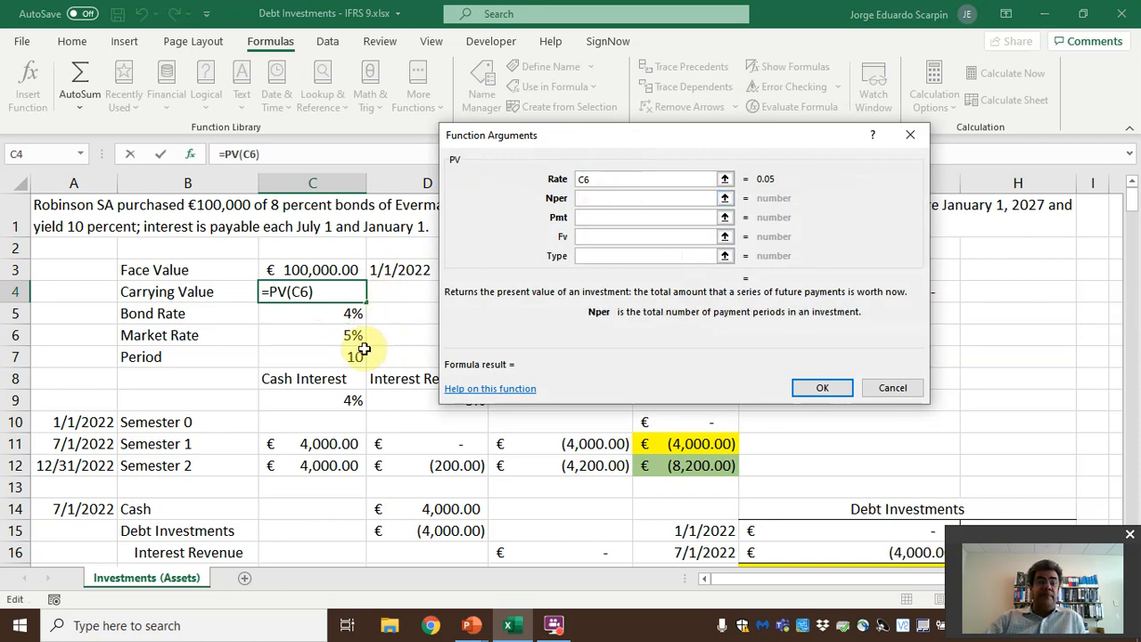
{"action": "left_click", "coordinate": [357, 357]}
{"action": "left_click", "coordinate": [611, 218]}
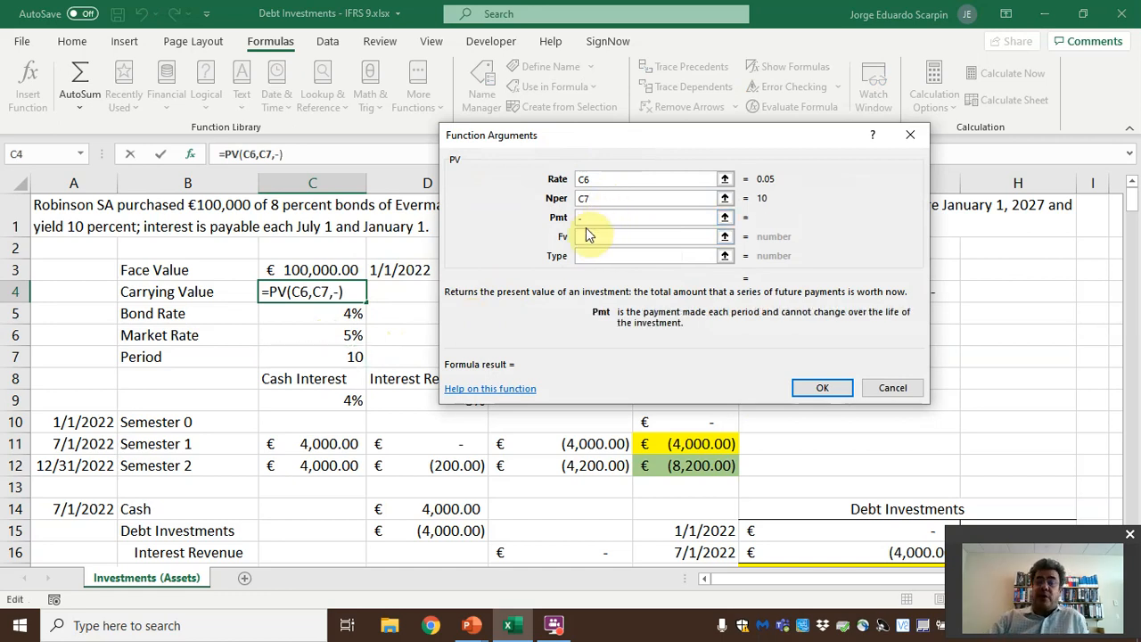
{"action": "left_click", "coordinate": [329, 443]}
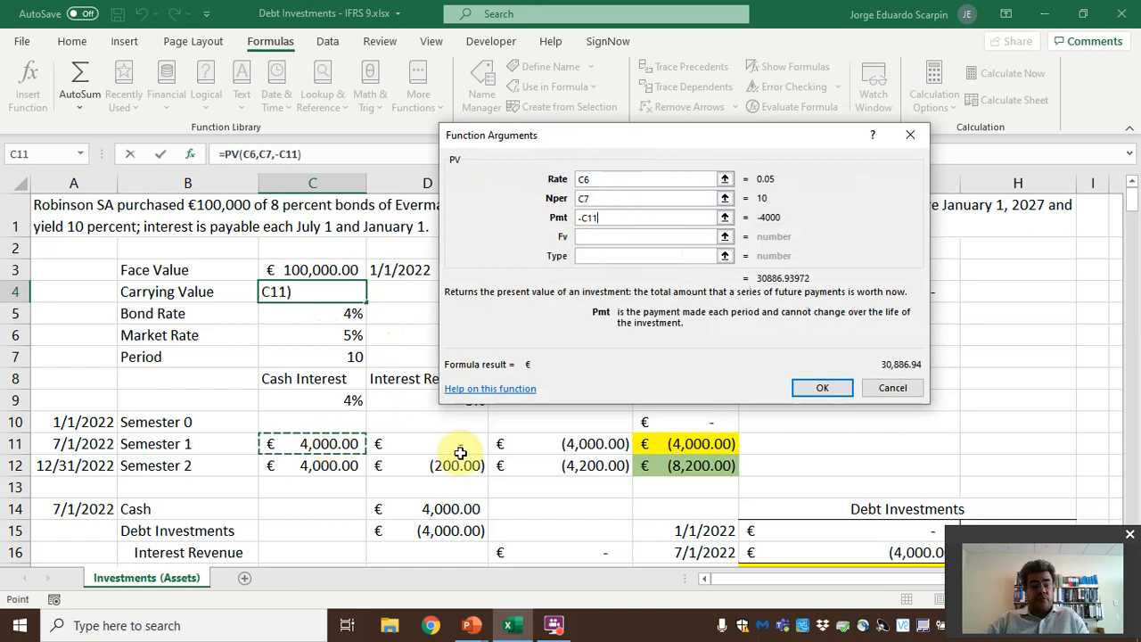
{"action": "key", "text": "Tab"}
{"action": "type", "text": "-"}
{"action": "left_click", "coordinate": [326, 270]}
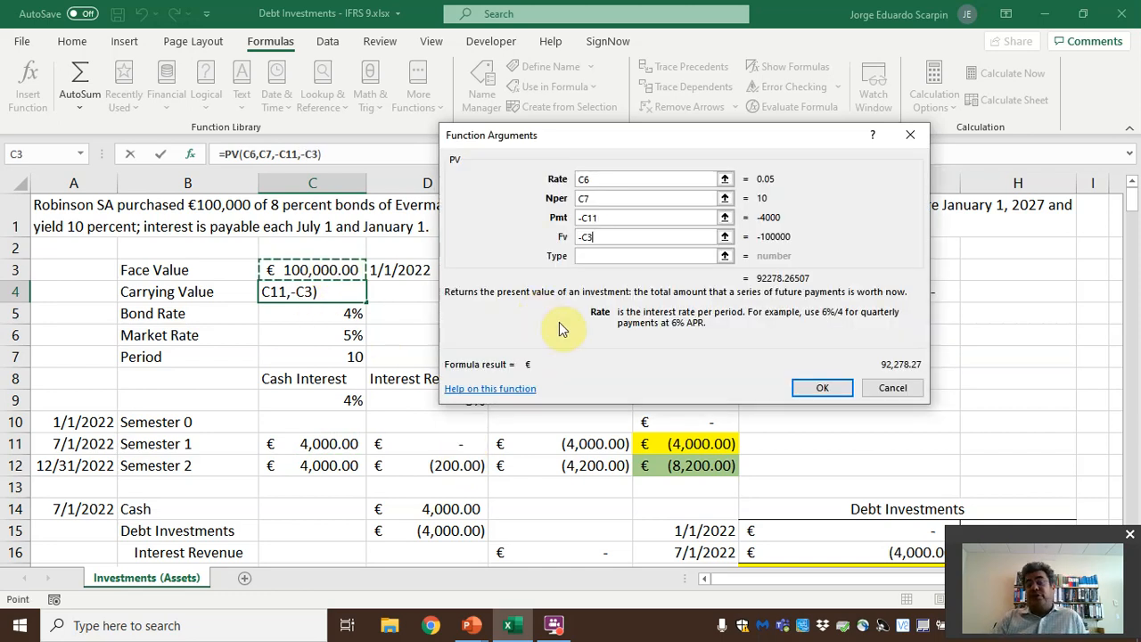
{"action": "left_click", "coordinate": [662, 257]}
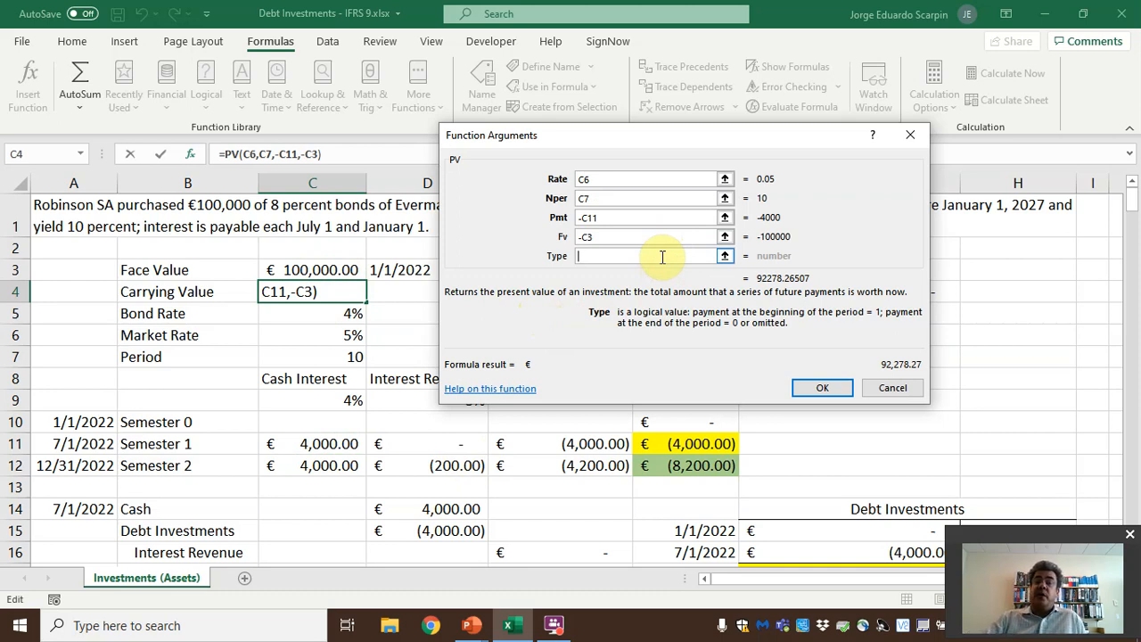
{"action": "left_click", "coordinate": [839, 389]}
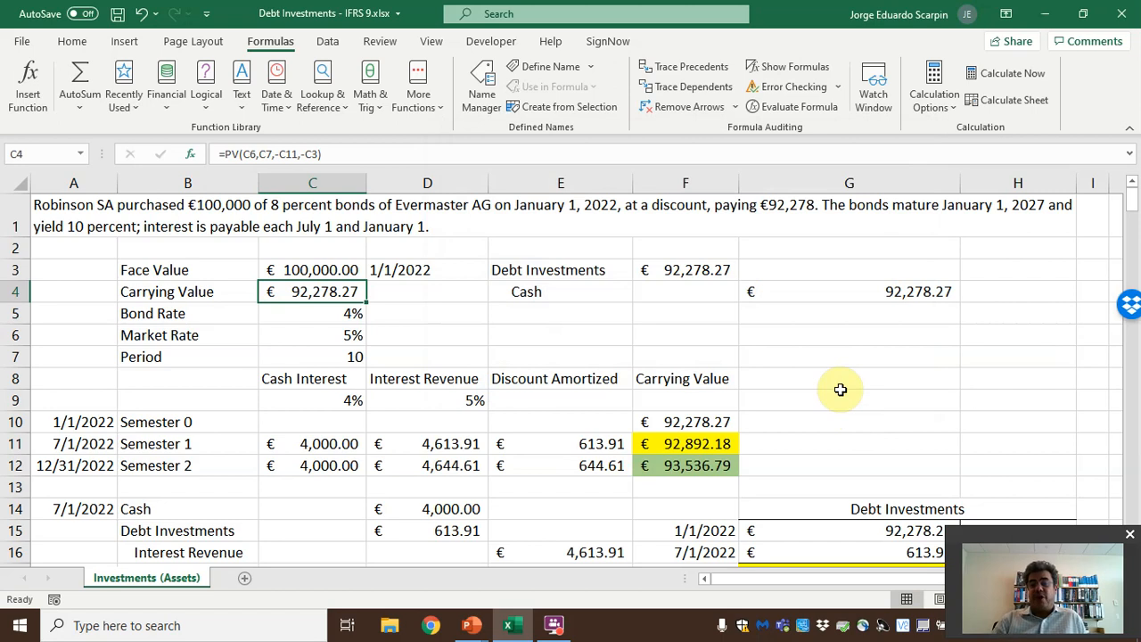
Fit column G to its contents and check how the Debt Investments and Cash entries reference the carrying value in C4.
{"action": "double_click", "coordinate": [960, 183]}
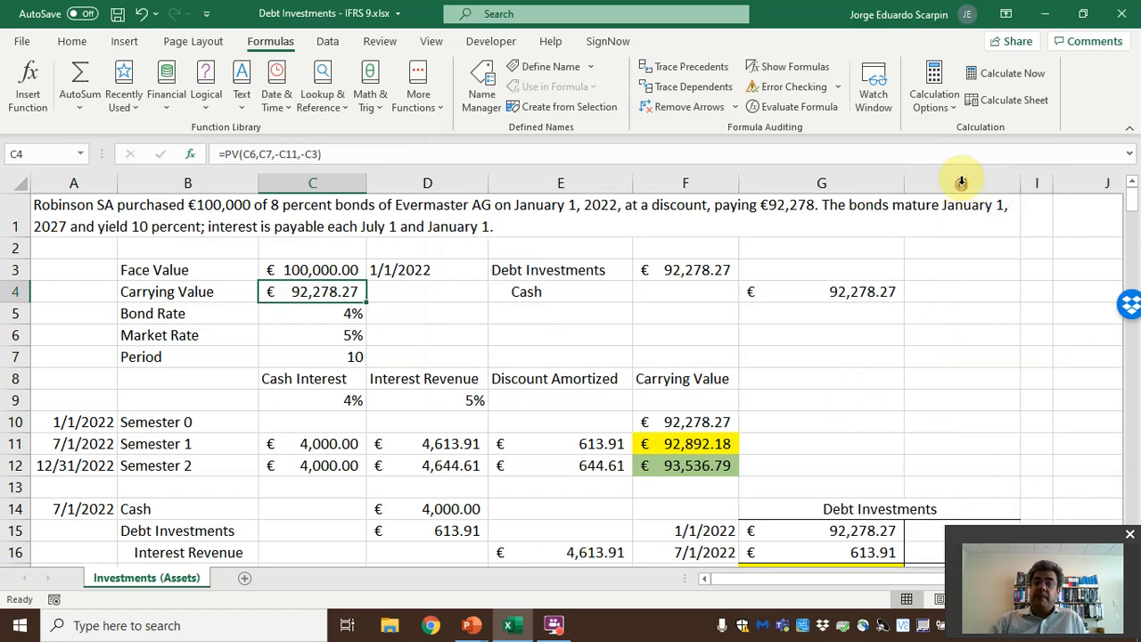
{"action": "left_click", "coordinate": [581, 269]}
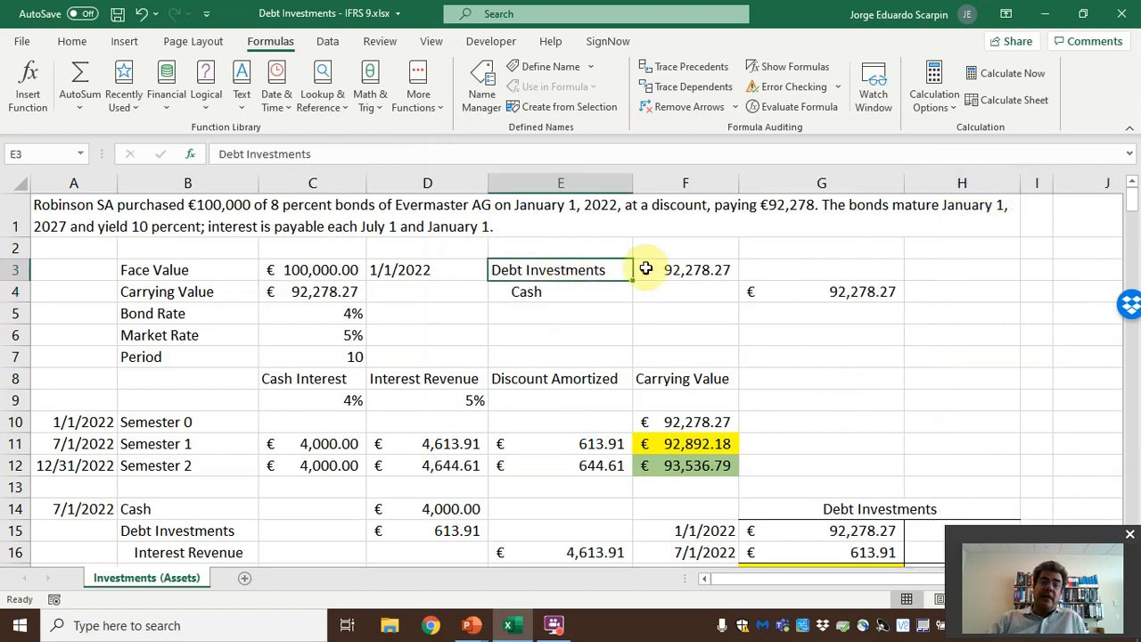
{"action": "left_click", "coordinate": [656, 268]}
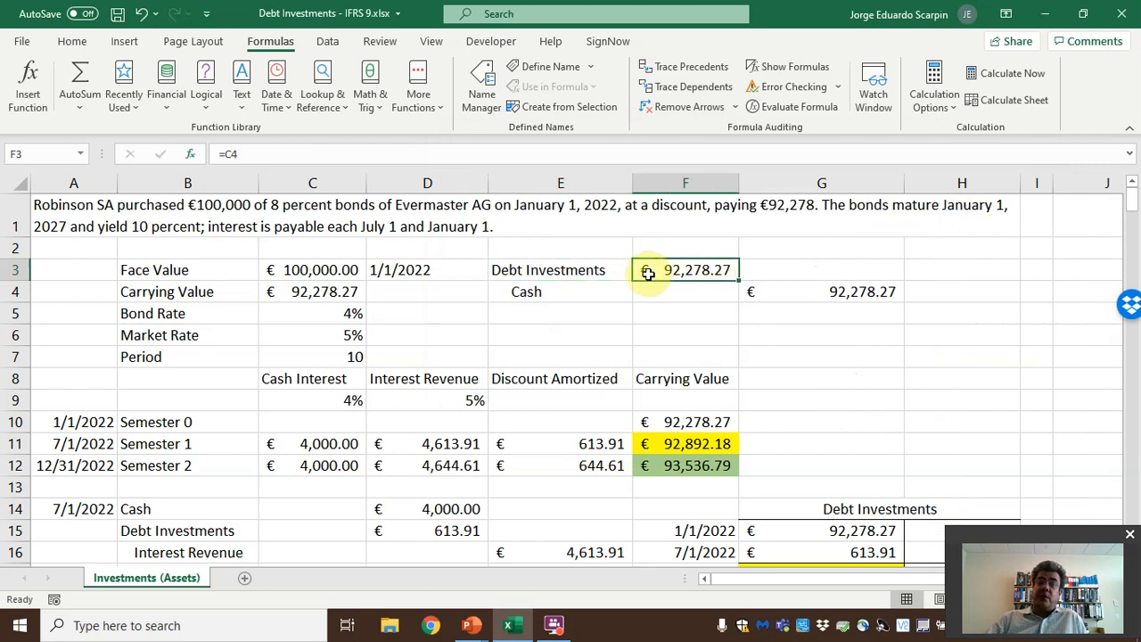
{"action": "left_click", "coordinate": [835, 289]}
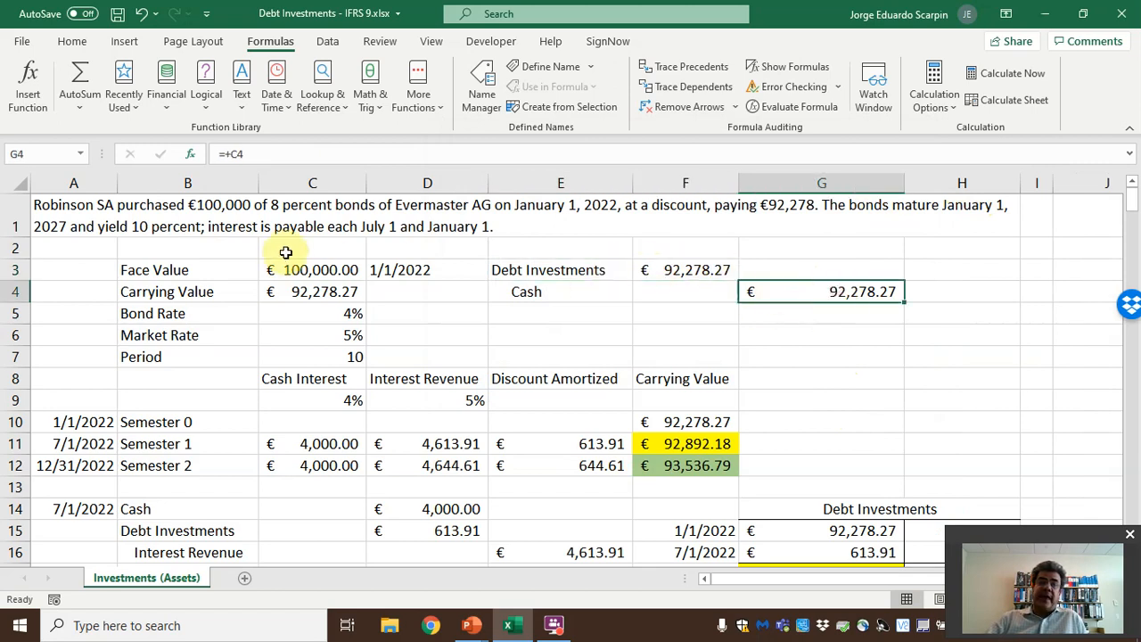
{"action": "left_click", "coordinate": [290, 290]}
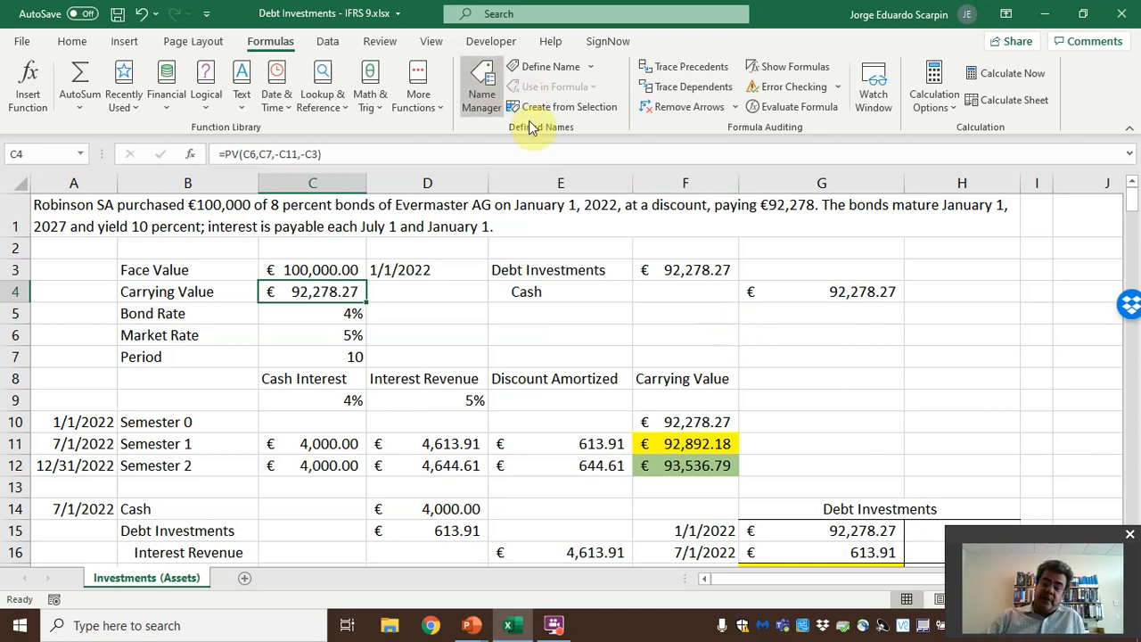
Review how the Debt Investments entry F3 and Semester 0 value F10 reference carrying value C4, and check cash interest formula C11.
{"action": "left_click", "coordinate": [685, 269]}
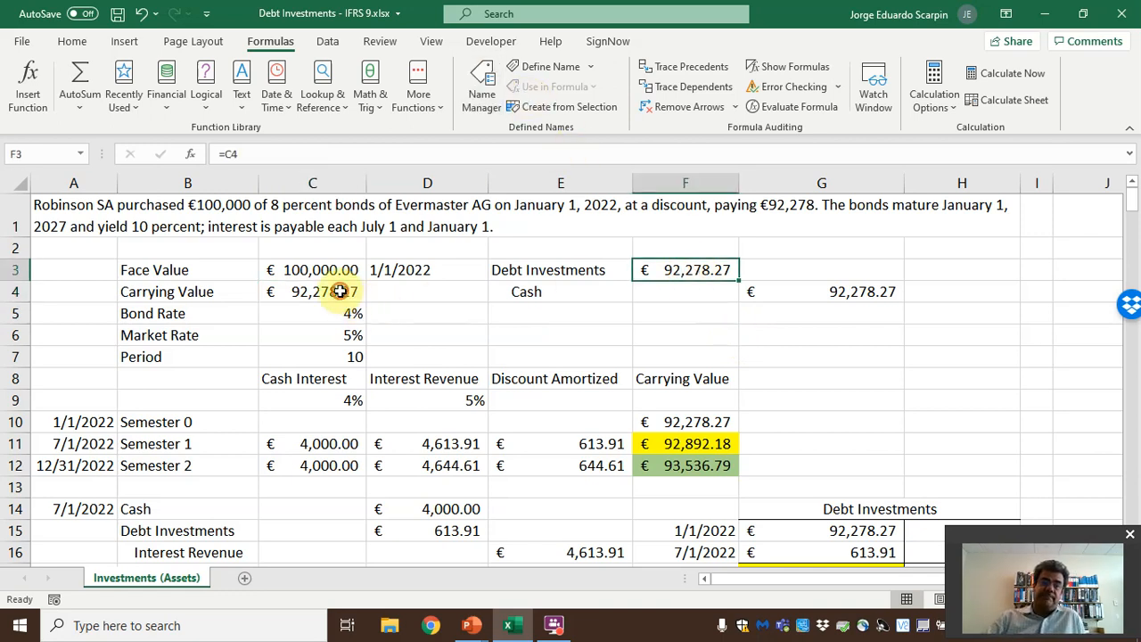
{"action": "left_click", "coordinate": [331, 290]}
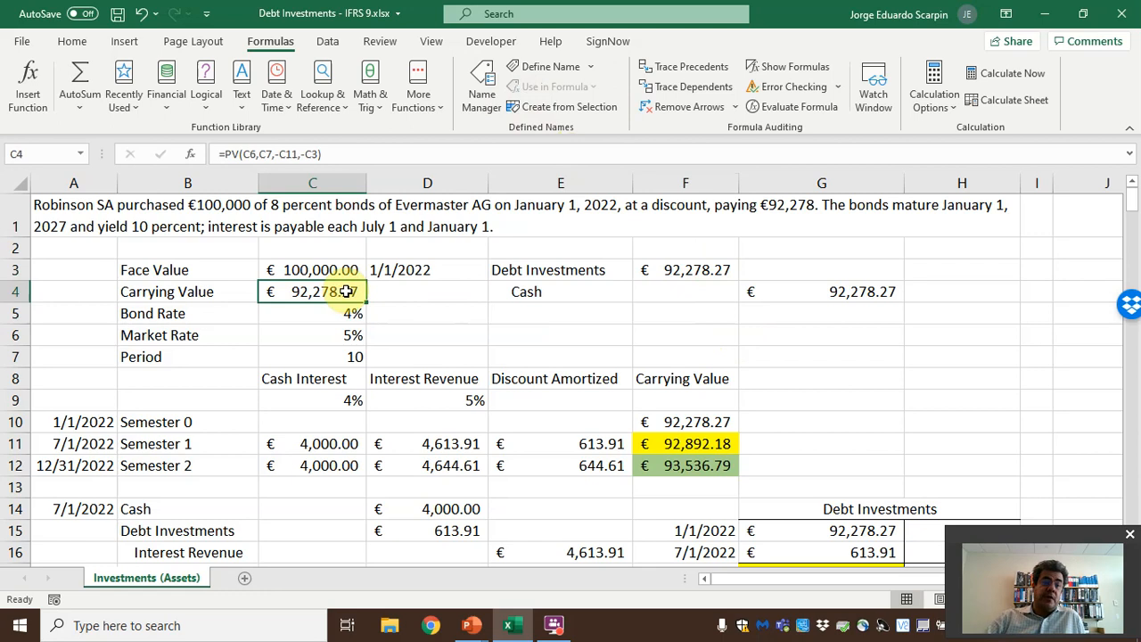
{"action": "left_click", "coordinate": [326, 443]}
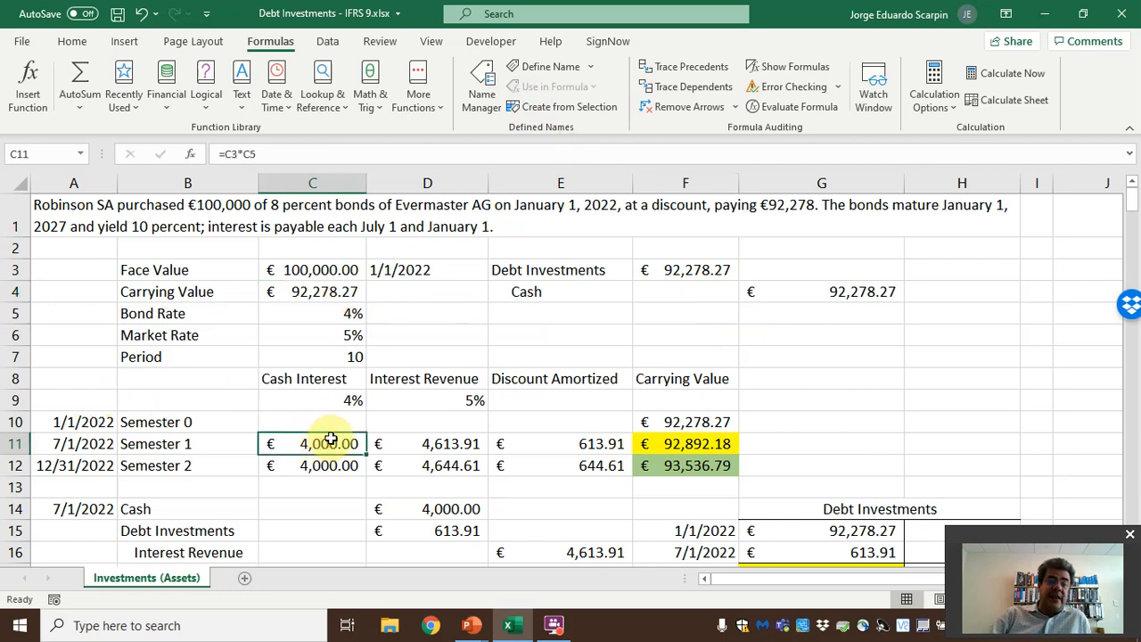
{"action": "left_click", "coordinate": [674, 422]}
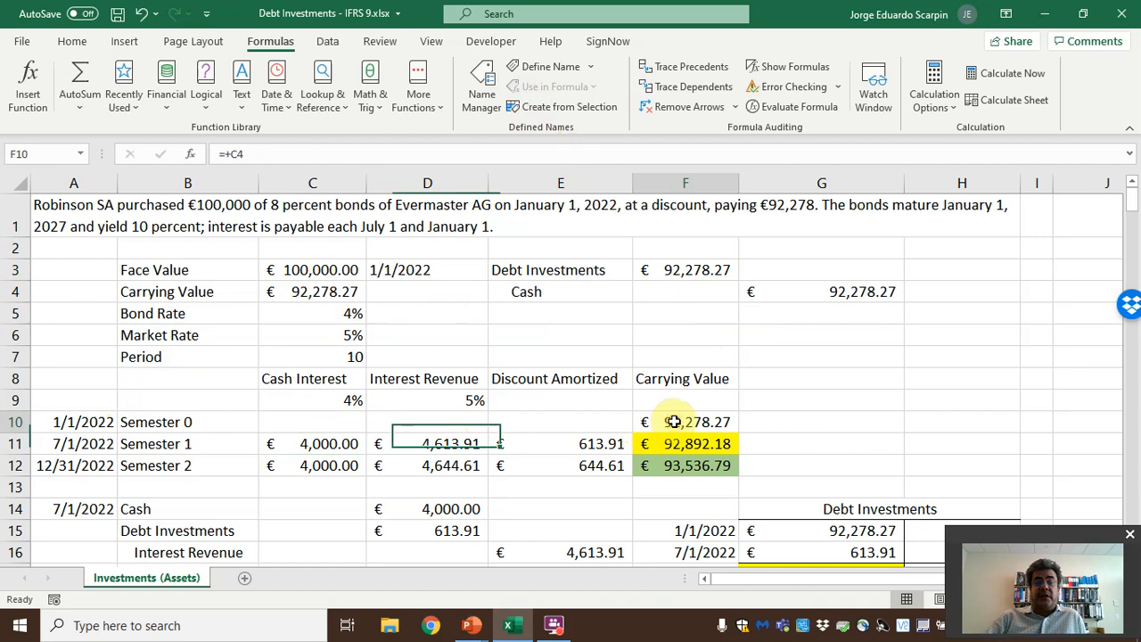
{"action": "left_click", "coordinate": [308, 292]}
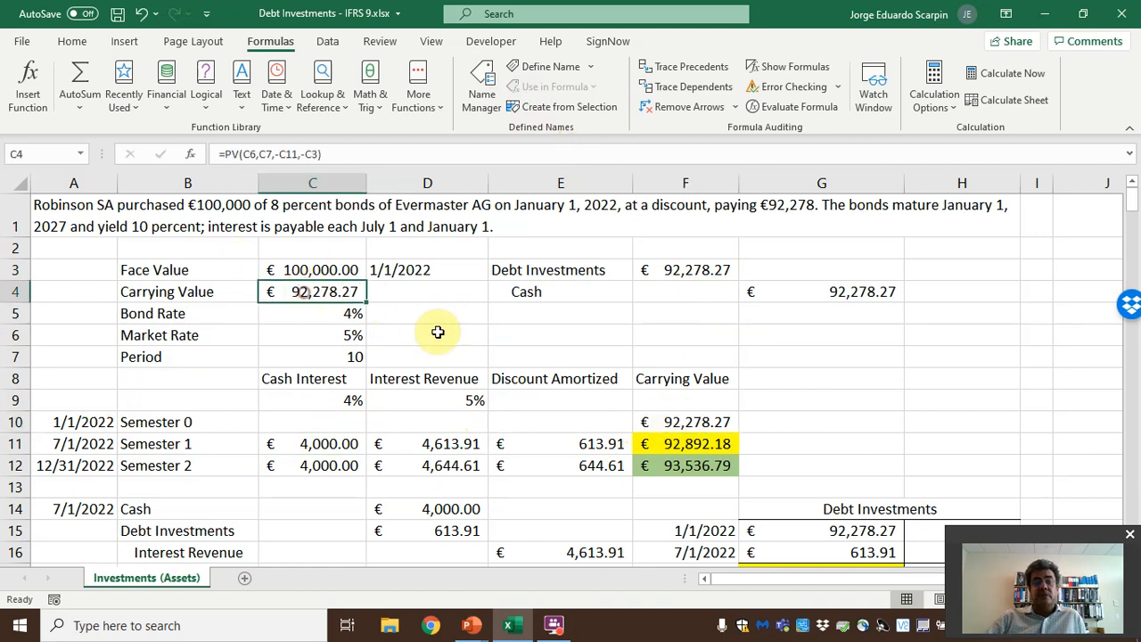
{"action": "left_click", "coordinate": [323, 443]}
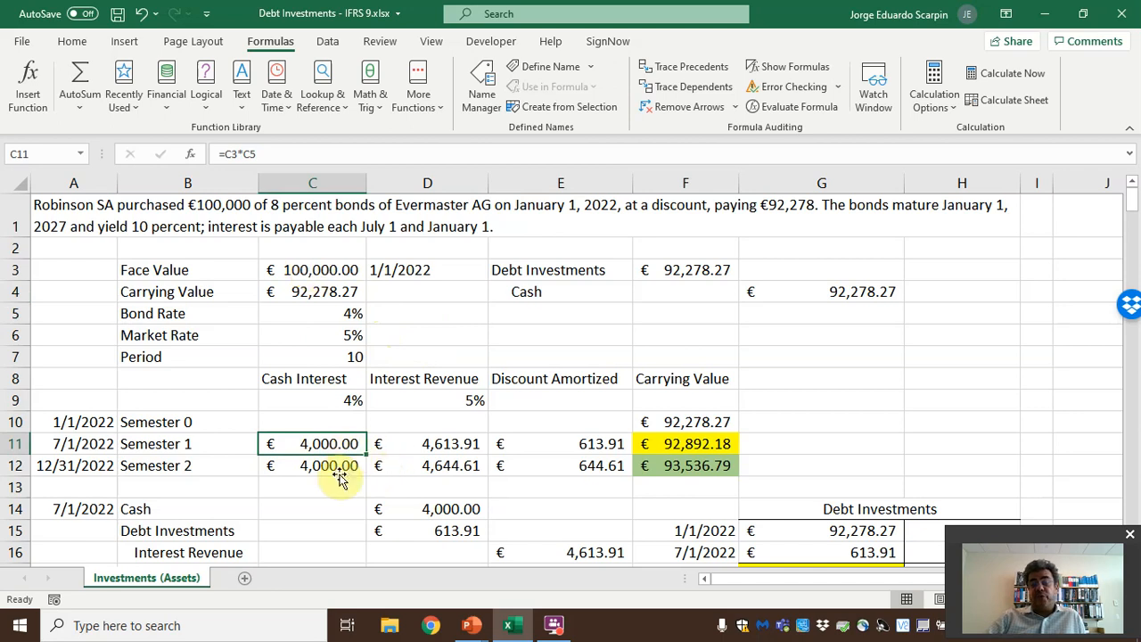
Clear the Semester 1 Interest Revenue in D11 and re-enter it as carrying value times market rate, +F10*D9.
{"action": "left_click", "coordinate": [434, 440]}
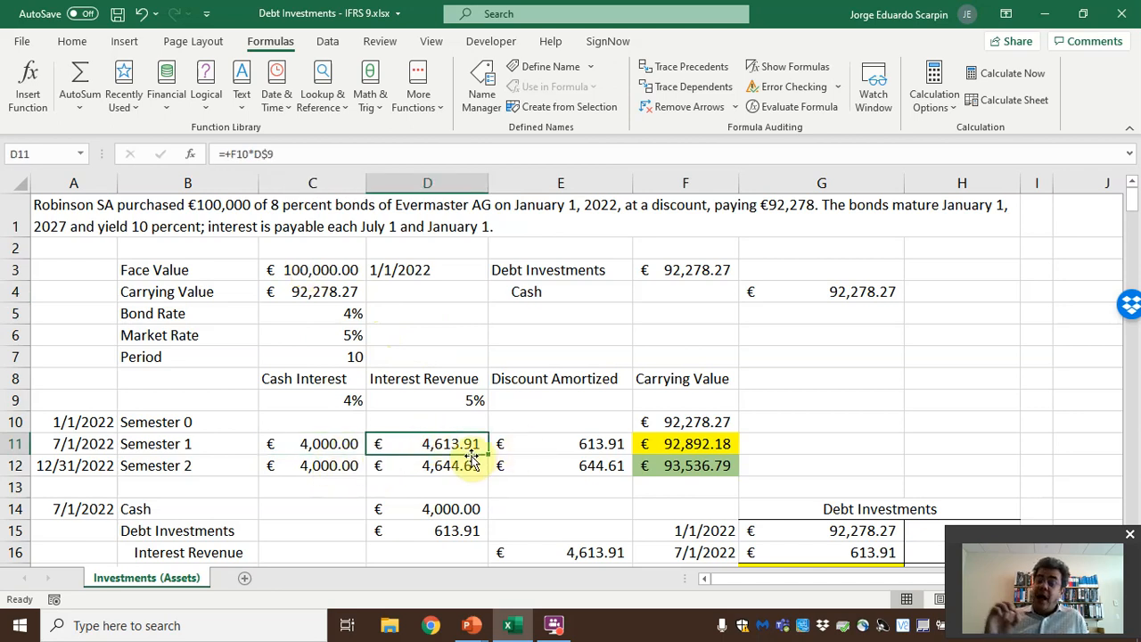
{"action": "key", "text": "Delete"}
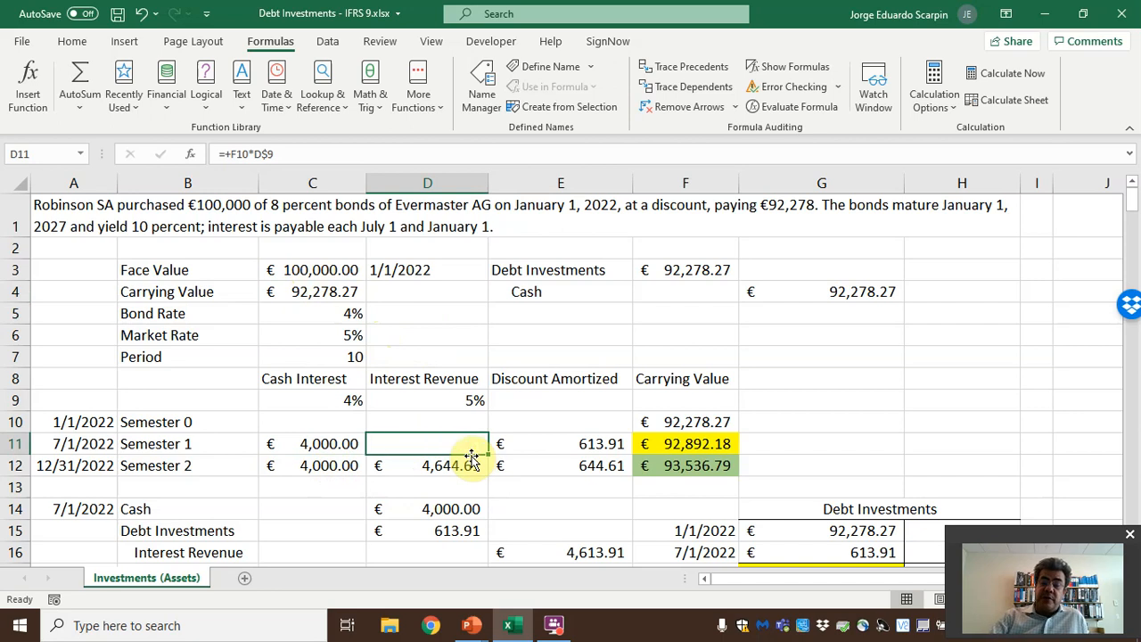
{"action": "type", "text": "+"}
{"action": "key", "text": "Right"}
{"action": "key", "text": "Right"}
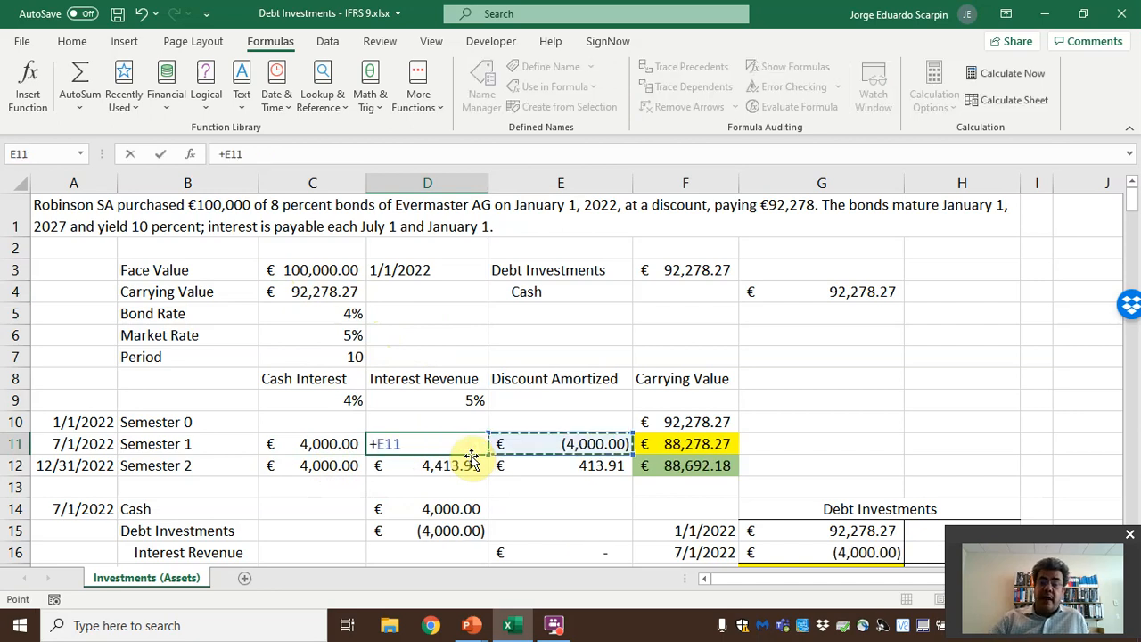
{"action": "key", "text": "Up"}
{"action": "type", "text": "*"}
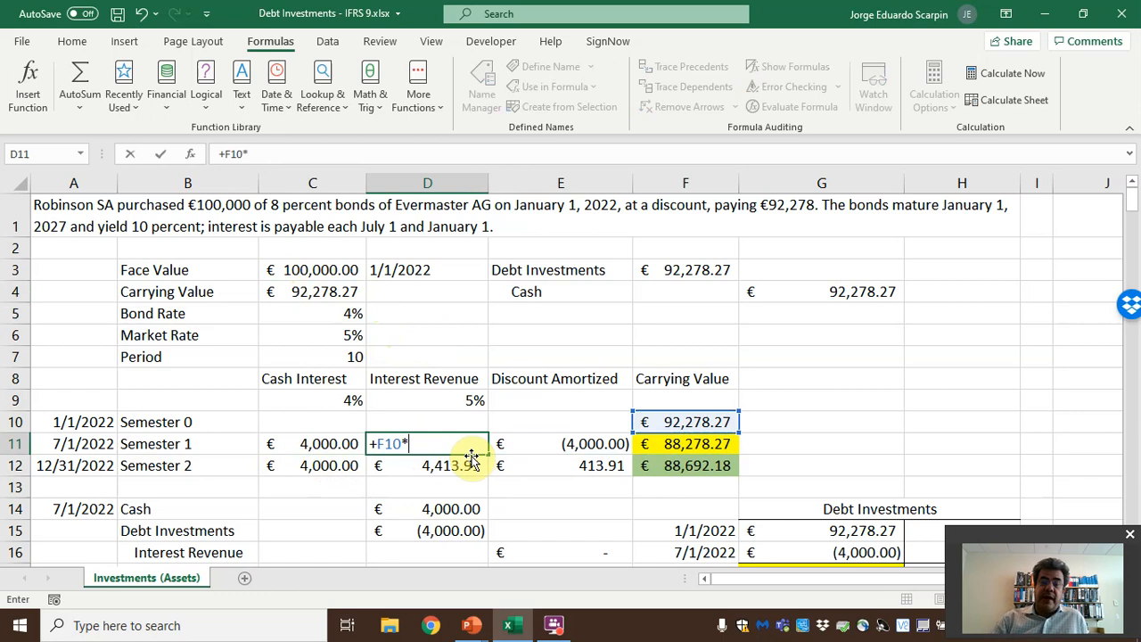
{"action": "key", "text": "Up"}
{"action": "key", "text": "Up"}
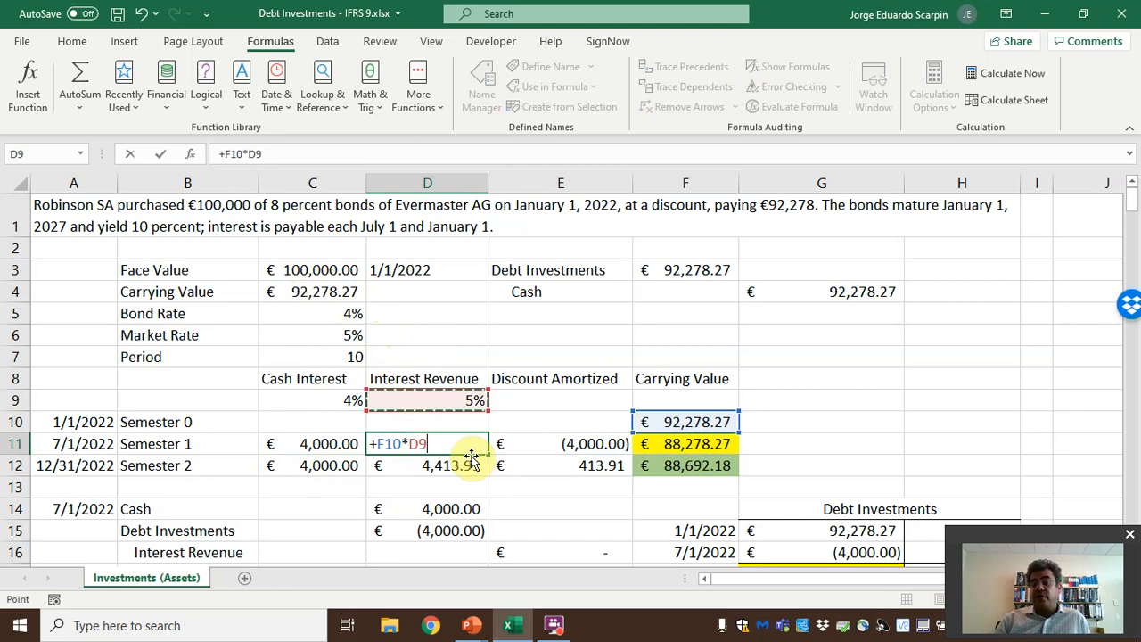
{"action": "key", "text": "Return"}
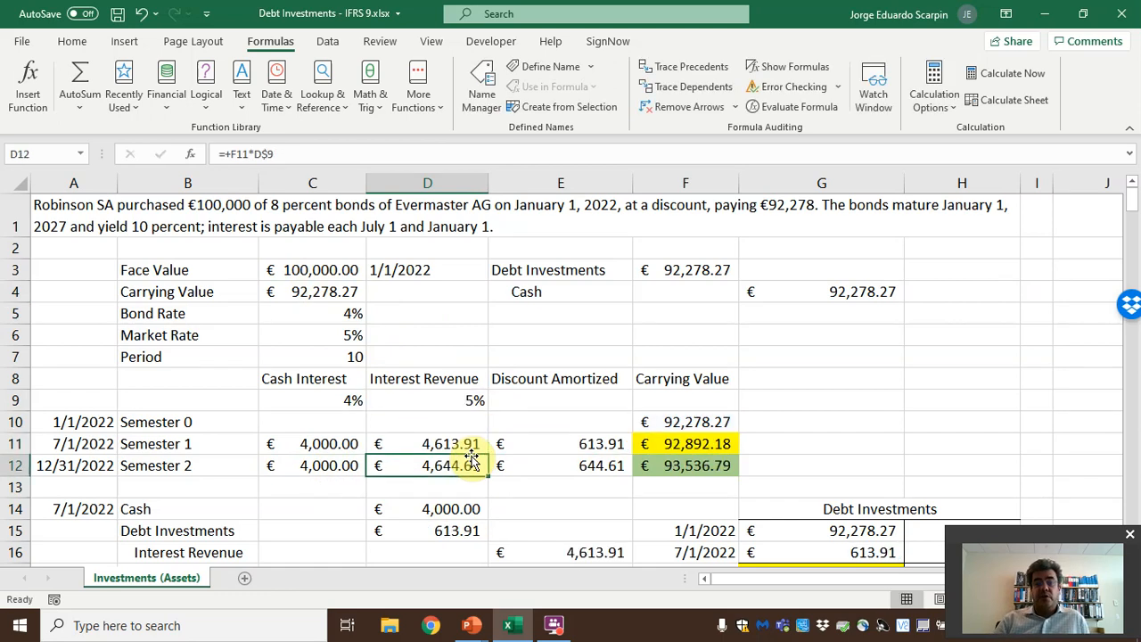
Examine the Semester 1 cash interest, interest revenue and discount amortized formulas in C11, D11 and E11.
{"action": "key", "text": "Up"}
{"action": "key", "text": "Left"}
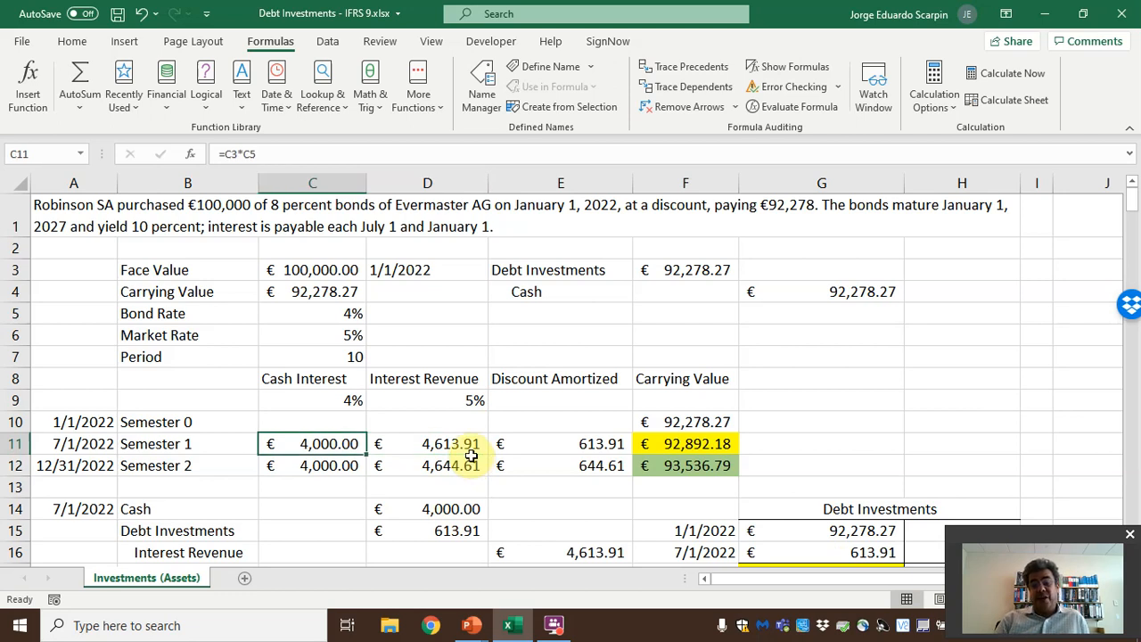
{"action": "key", "text": "Right"}
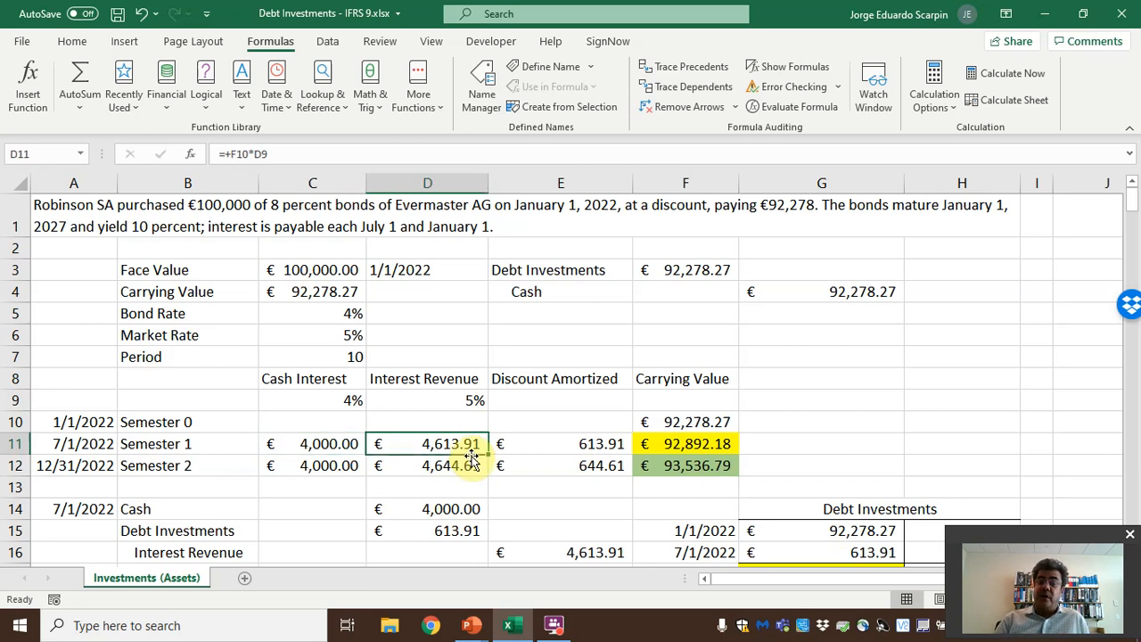
{"action": "key", "text": "Right"}
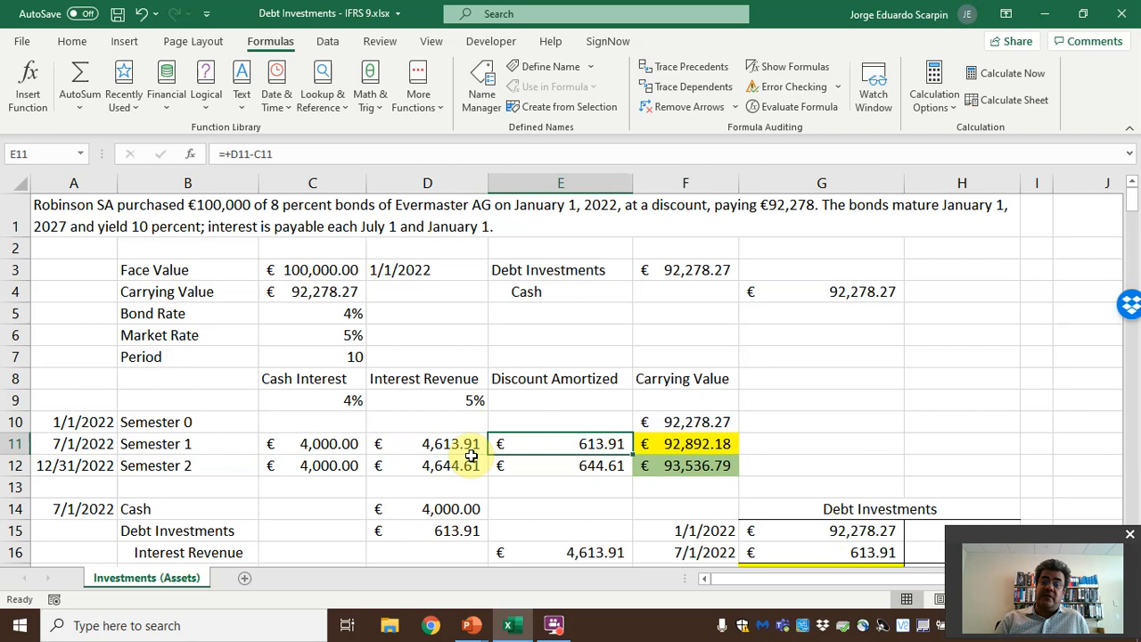
{"action": "key", "text": "Up"}
{"action": "key", "text": "Up"}
{"action": "key", "text": "Up"}
{"action": "key", "text": "Up"}
{"action": "key", "text": "Up"}
{"action": "key", "text": "Up"}
{"action": "key", "text": "Up"}
{"action": "key", "text": "Up"}
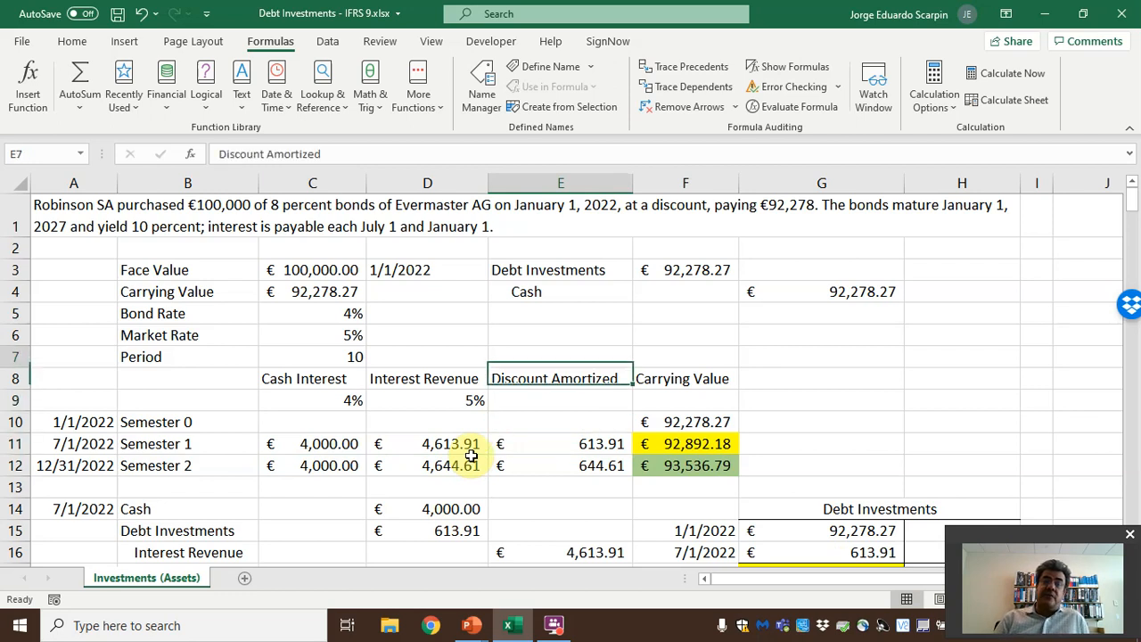
{"action": "key", "text": "Left"}
{"action": "key", "text": "Left"}
{"action": "key", "text": "Down"}
{"action": "key", "text": "Down"}
{"action": "key", "text": "Down"}
{"action": "key", "text": "Down"}
{"action": "key", "text": "Down"}
{"action": "key", "text": "Down"}
{"action": "key", "text": "Down"}
{"action": "key", "text": "Down"}
Re-enter the Semester 1 Discount Amortized formula in E11 as interest revenue minus cash interest, +D11-C11.
{"action": "key", "text": "Right"}
{"action": "key", "text": "Right"}
{"action": "type", "text": "+"}
{"action": "type", "text": "-"}
{"action": "key", "text": "Left"}
{"action": "key", "text": "Left"}
{"action": "key", "text": "Return"}
Check the carrying value formulas in F10 and F11, the period and face value inputs, and the Semester 2 interest revenue formula.
{"action": "key", "text": "Up"}
{"action": "key", "text": "Right"}
{"action": "key", "text": "Up"}
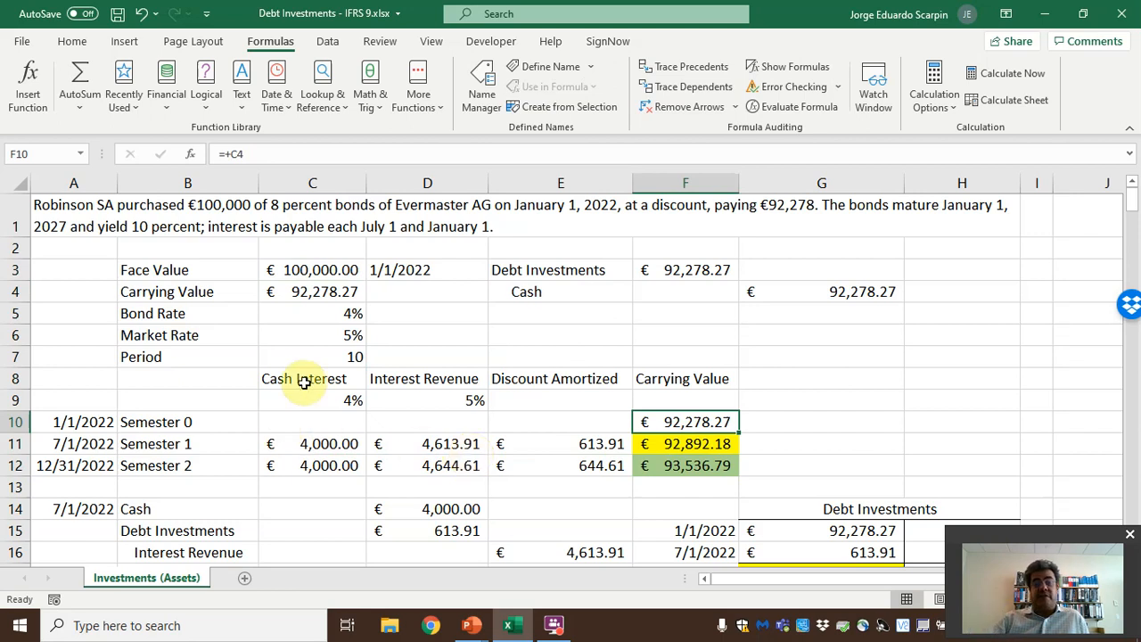
{"action": "left_click", "coordinate": [312, 356]}
{"action": "left_click", "coordinate": [319, 275]}
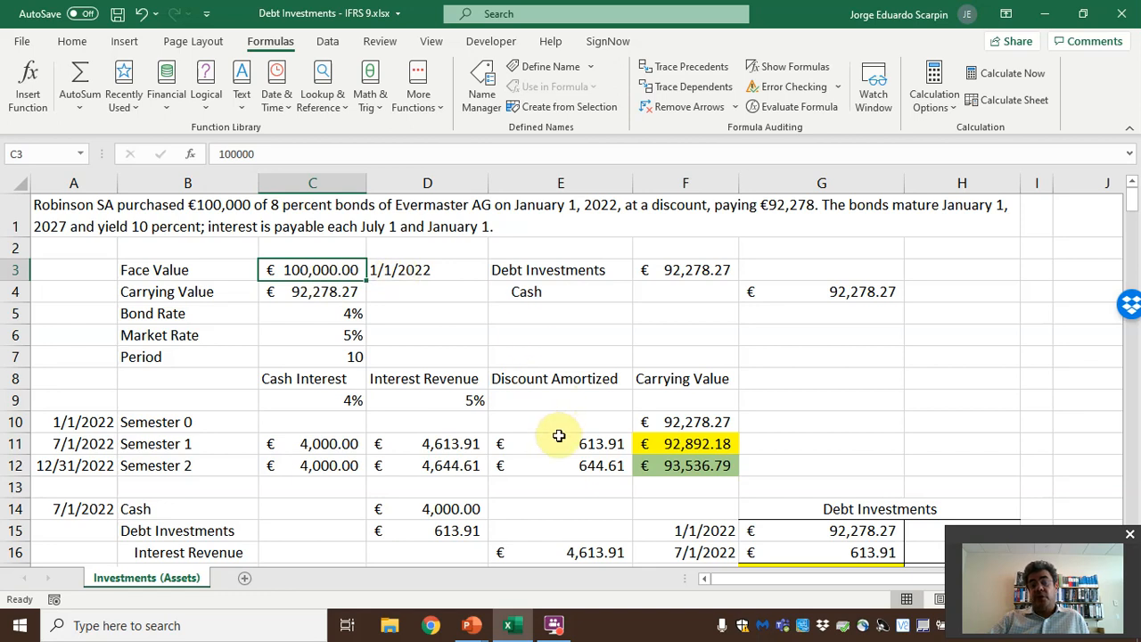
{"action": "left_click", "coordinate": [452, 464]}
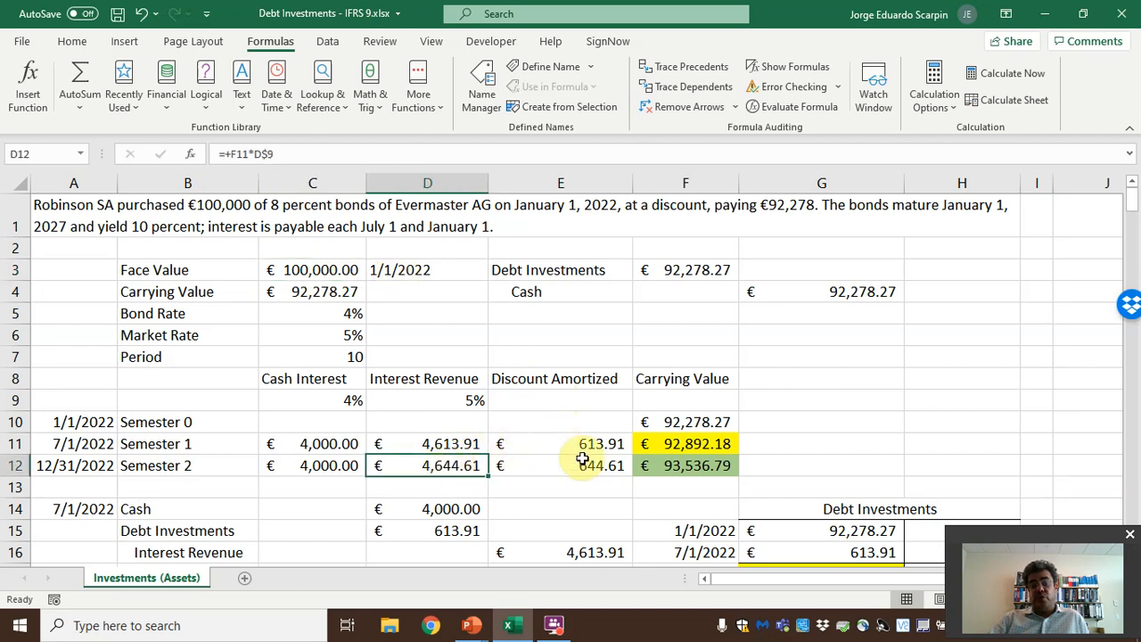
{"action": "left_click", "coordinate": [672, 443]}
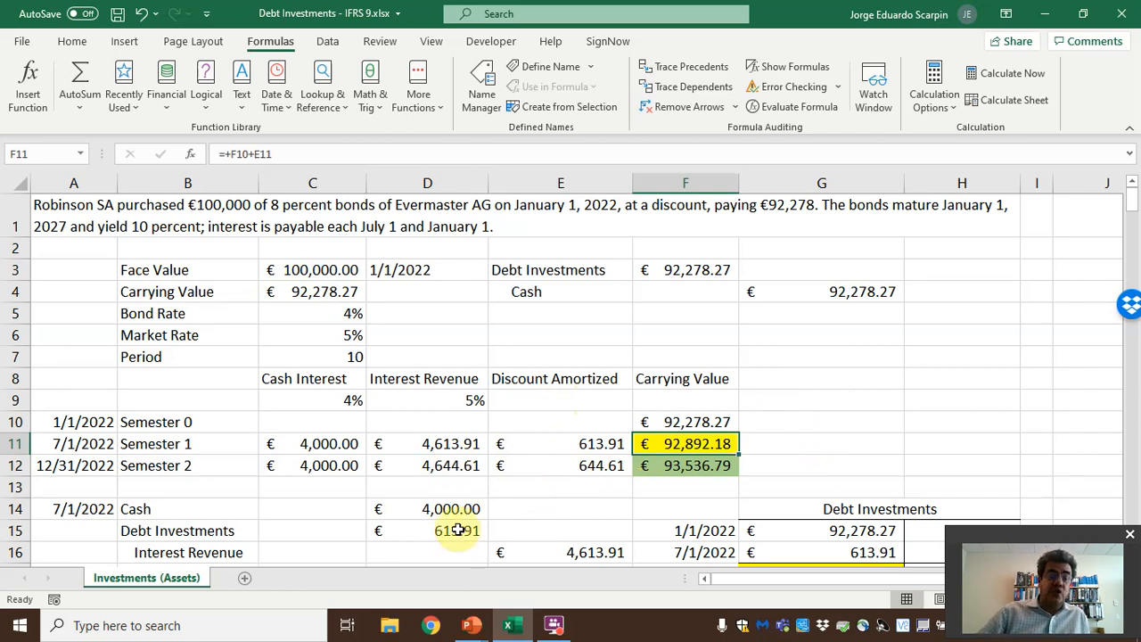
Clear the 7/1/2022 journal entry amounts in D14:E16 and review the Semester 1 interest and discount amounts in row 11.
{"action": "left_click_drag", "start_coordinate": [450, 509], "coordinate": [560, 562]}
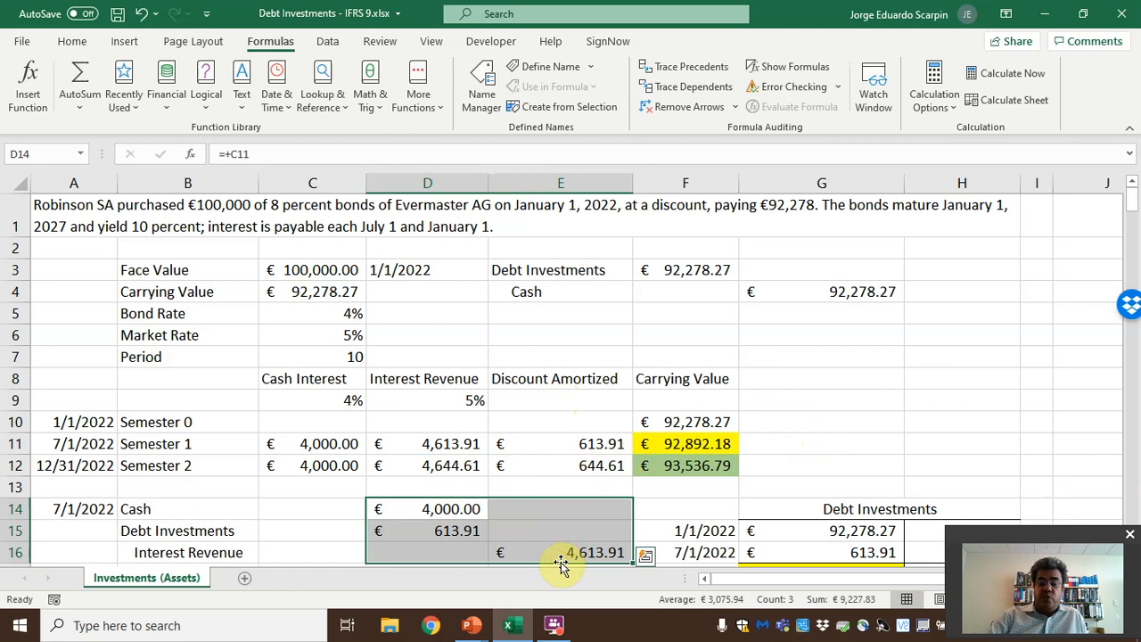
{"action": "key", "text": "Delete"}
{"action": "left_click", "coordinate": [338, 444]}
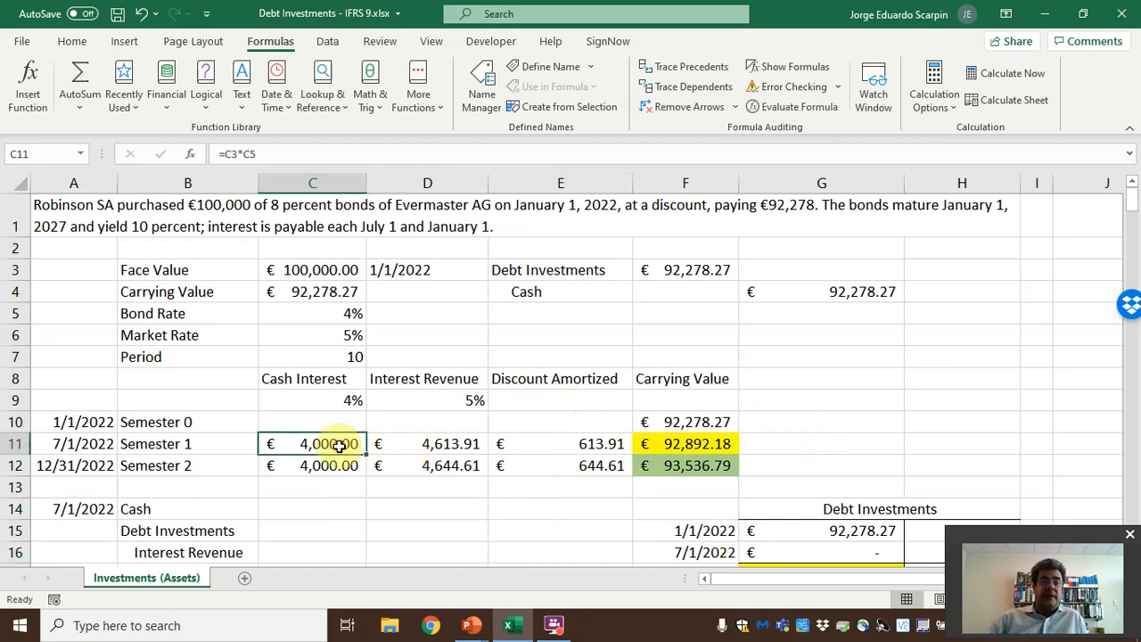
{"action": "left_click", "coordinate": [435, 443]}
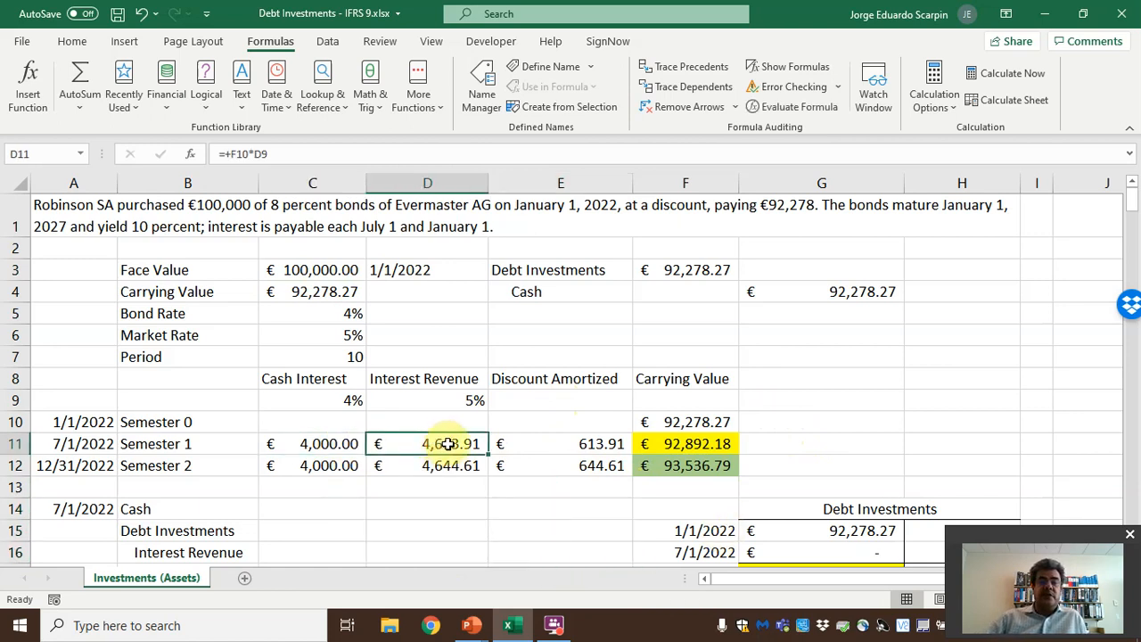
{"action": "left_click", "coordinate": [537, 443]}
Enter the 7/1/2022 Cash debit in C14 as a reference to the Semester 1 cash interest in C11.
{"action": "left_click", "coordinate": [304, 507]}
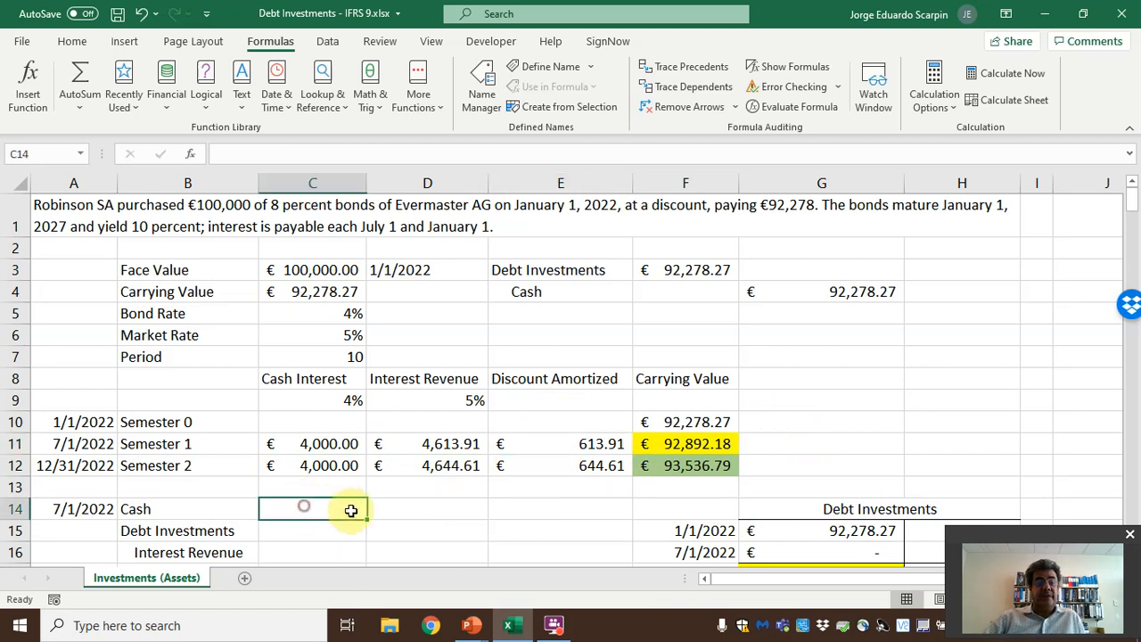
{"action": "type", "text": "="}
{"action": "key", "text": "Up"}
{"action": "key", "text": "Up"}
{"action": "key", "text": "Up"}
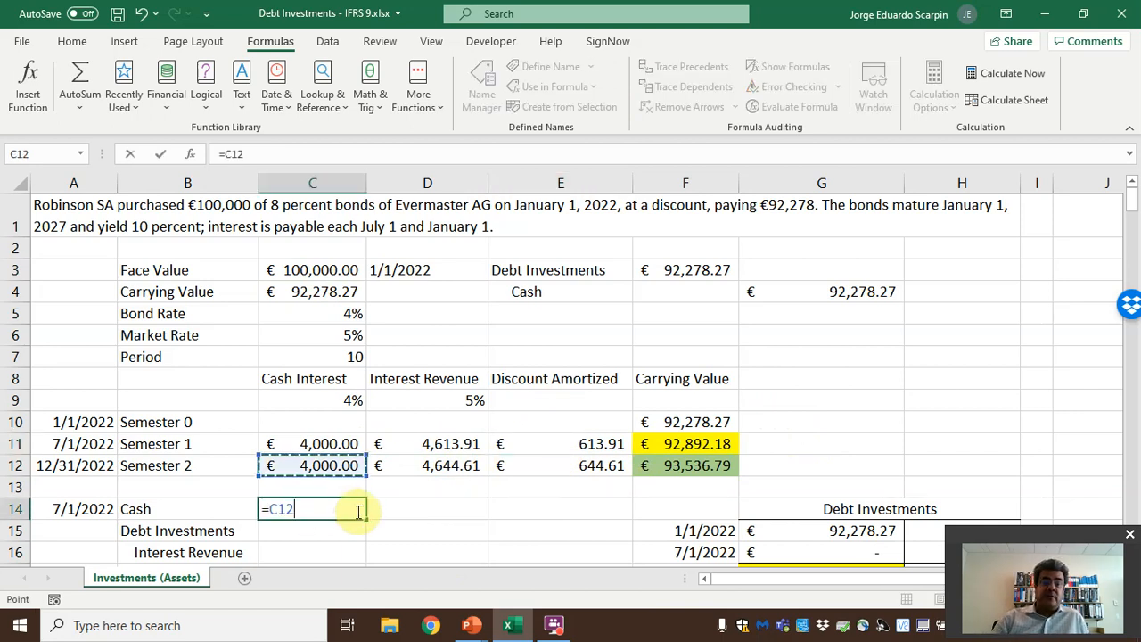
{"action": "key", "text": "Return"}
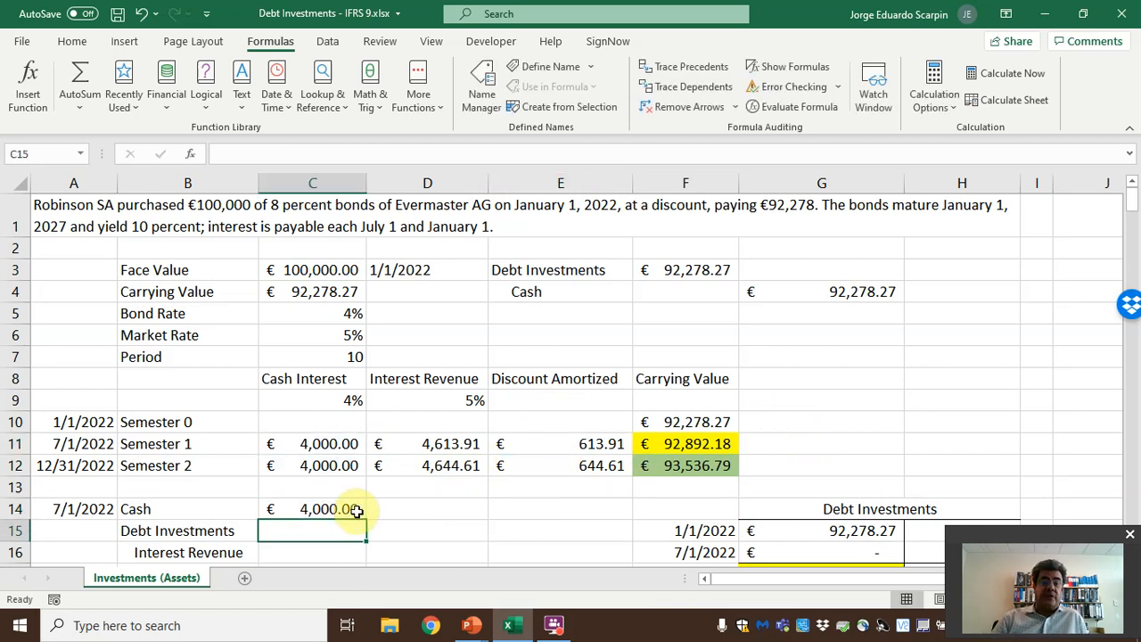
Enter the 7/1/2022 Interest Revenue credit in D16 as a reference to the Semester 1 interest revenue, =D11.
{"action": "key", "text": "Right"}
{"action": "key", "text": "Right"}
{"action": "key", "text": "Left"}
{"action": "key", "text": "Down"}
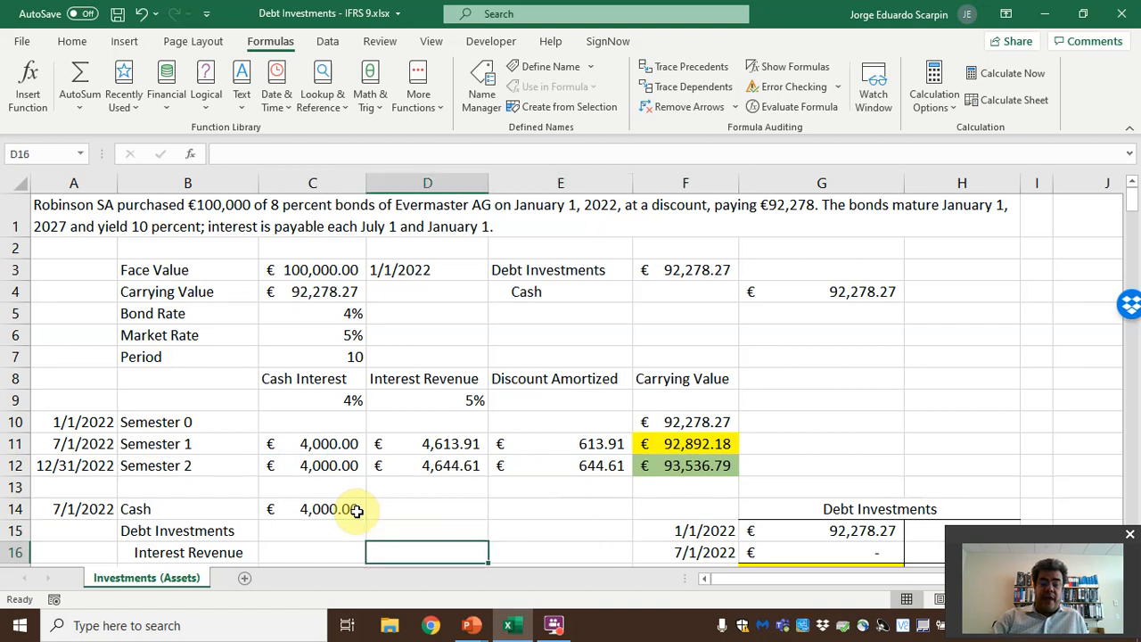
{"action": "type", "text": "="}
{"action": "key", "text": "Up"}
{"action": "key", "text": "Up"}
{"action": "key", "text": "Up"}
{"action": "key", "text": "Up"}
{"action": "key", "text": "Up"}
{"action": "key", "text": "Return"}
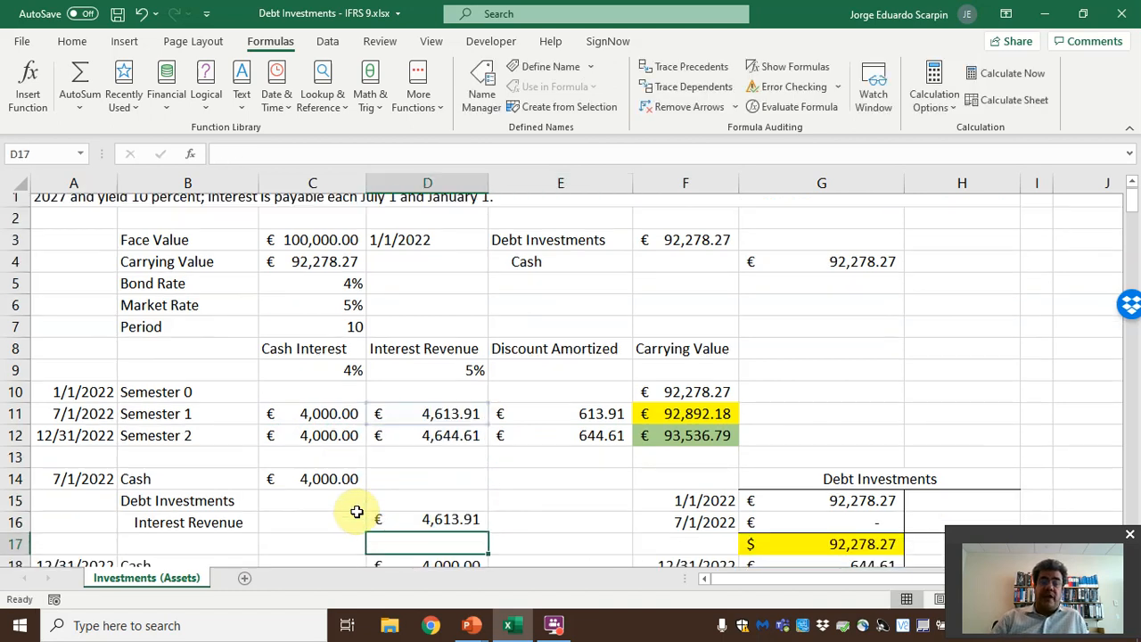
Enter the 7/1/2022 Debt Investments debit in C15 as interest revenue minus cash, =D16-C14.
{"action": "key", "text": "Up"}
{"action": "key", "text": "Up"}
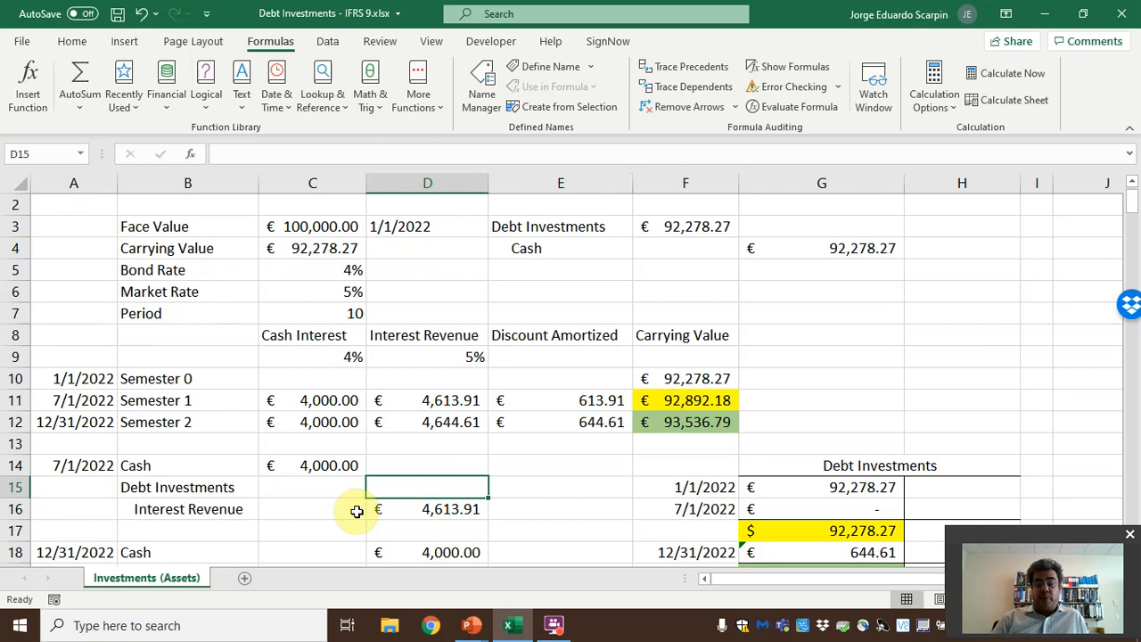
{"action": "key", "text": "Left"}
{"action": "type", "text": "="}
{"action": "key", "text": "Right"}
{"action": "key", "text": "Down"}
{"action": "type", "text": "-"}
{"action": "key", "text": "Up"}
{"action": "key", "text": "Return"}
{"action": "key", "text": "Up"}
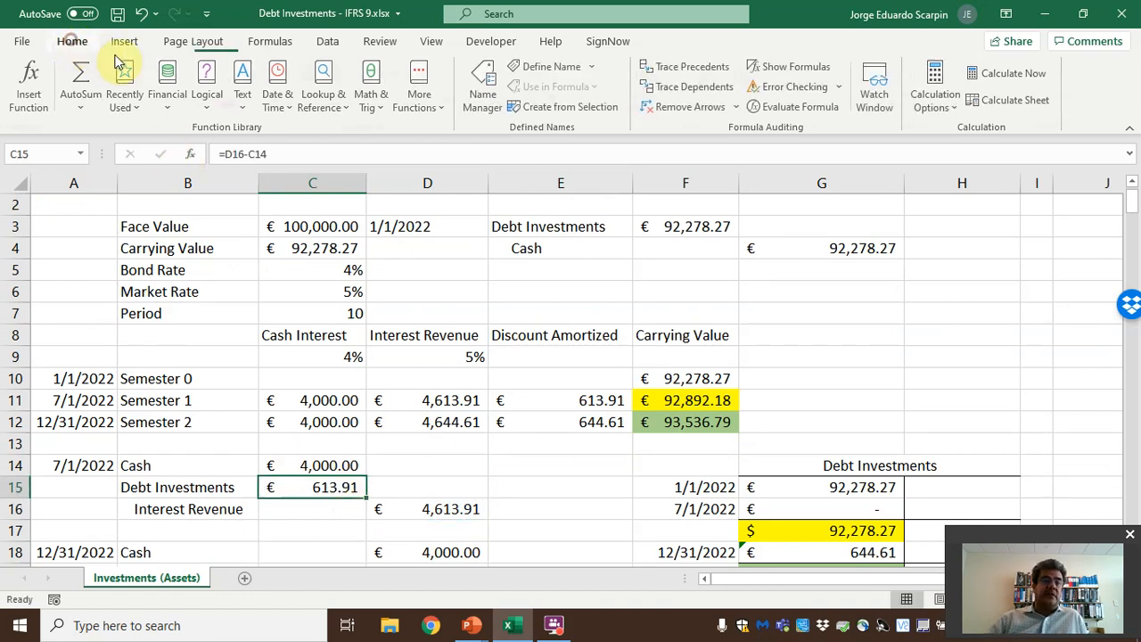
Fill the Debt Investments debit in C15 and the Semester 1 discount amortized in E11 with the same grey.
{"action": "left_click", "coordinate": [71, 41]}
{"action": "left_click", "coordinate": [224, 99]}
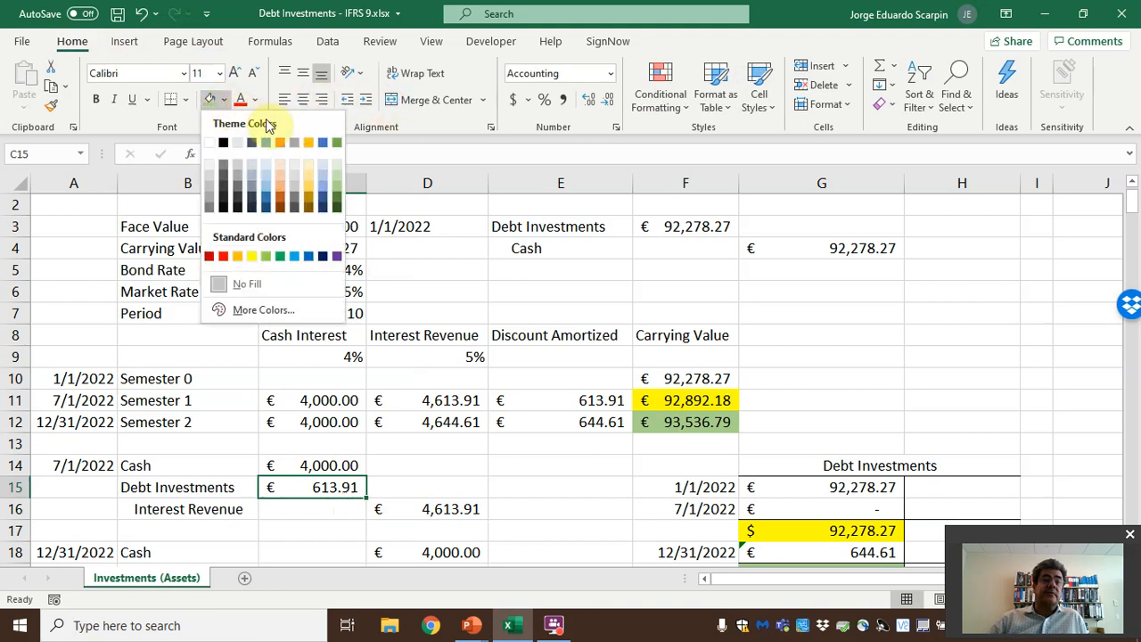
{"action": "left_click", "coordinate": [237, 173]}
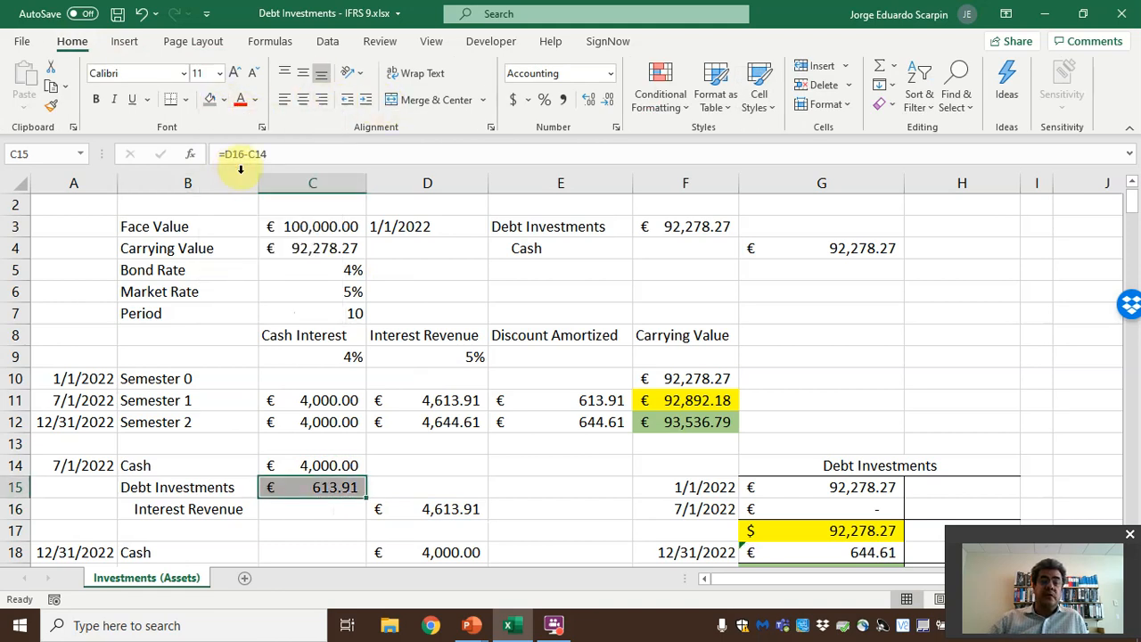
{"action": "left_click", "coordinate": [589, 401]}
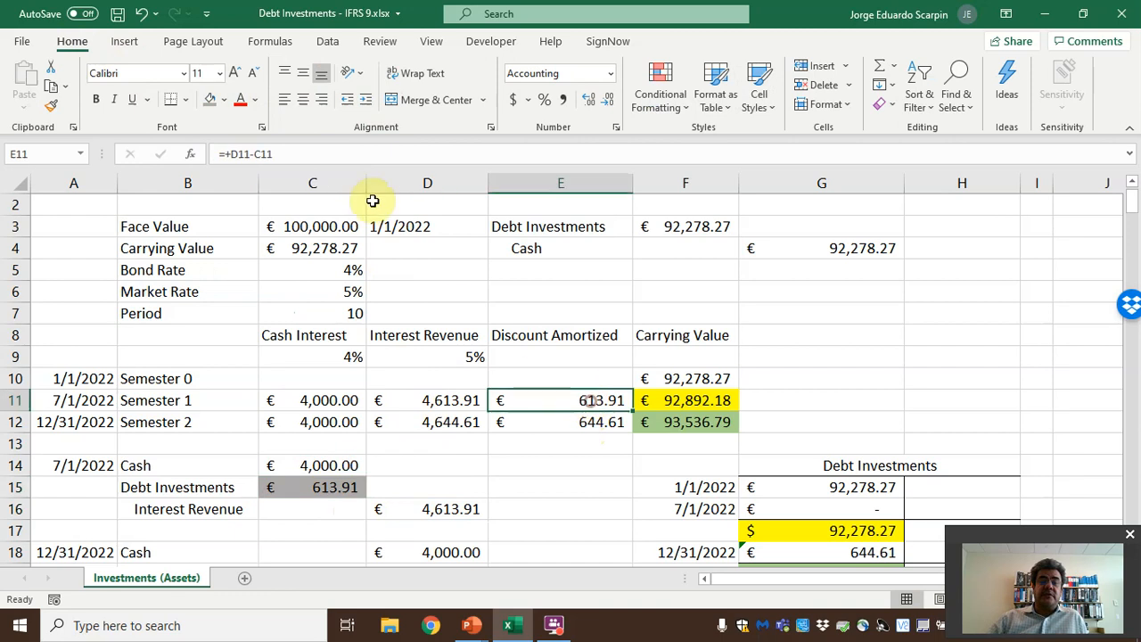
{"action": "left_click", "coordinate": [212, 99]}
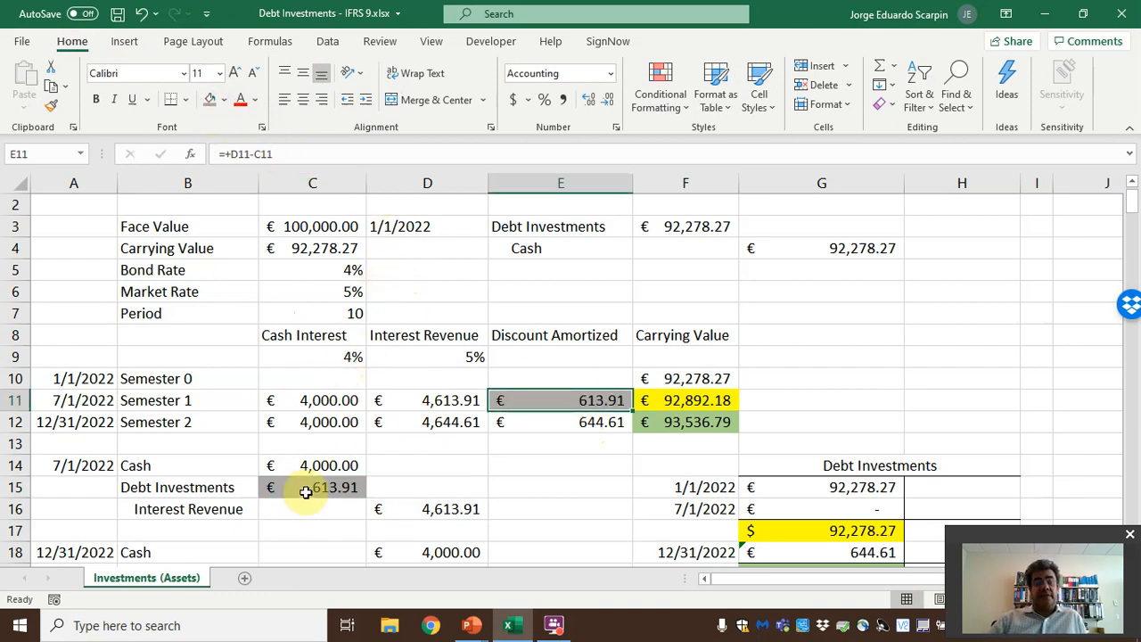
{"action": "left_click", "coordinate": [812, 512]}
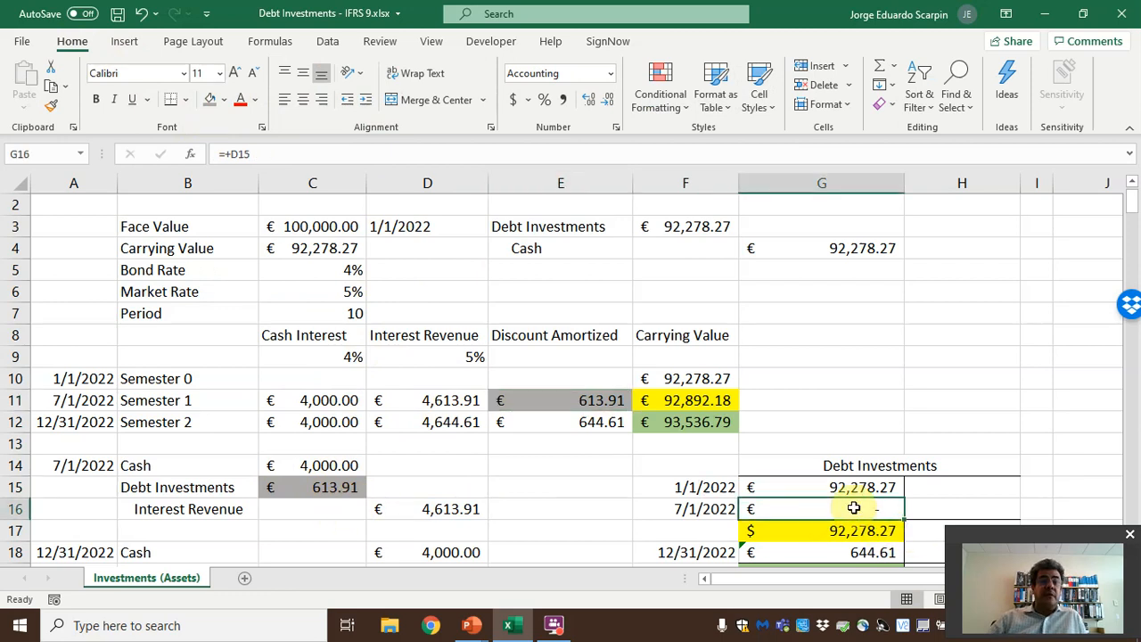
{"action": "scroll", "coordinate": [843, 506], "scroll_direction": "down", "scroll_amount": 1}
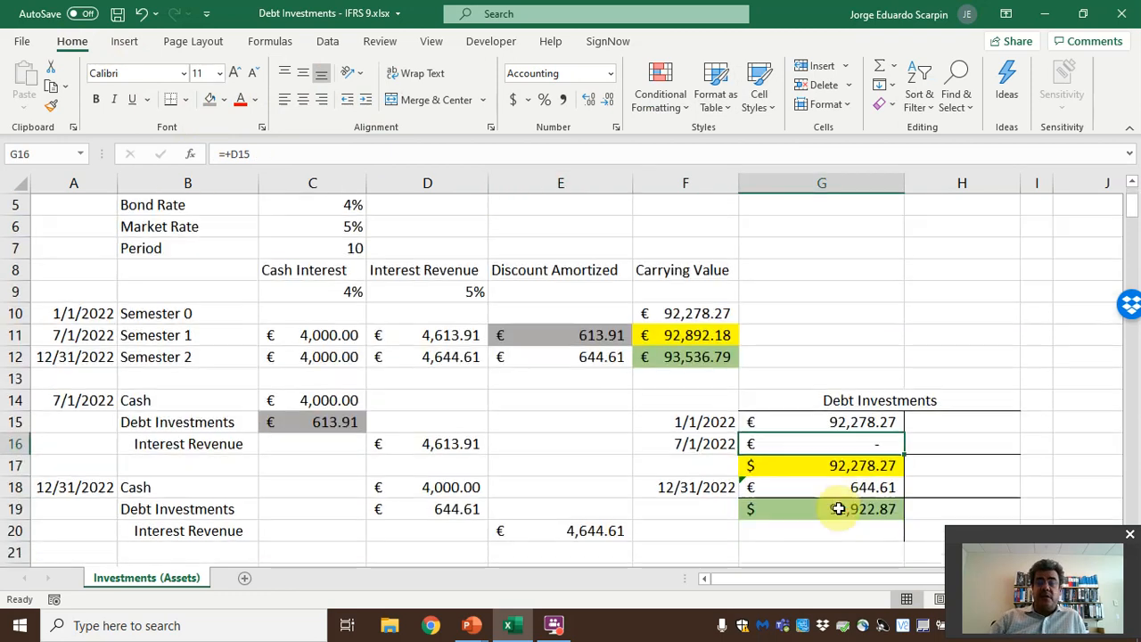
{"action": "type", "text": "="}
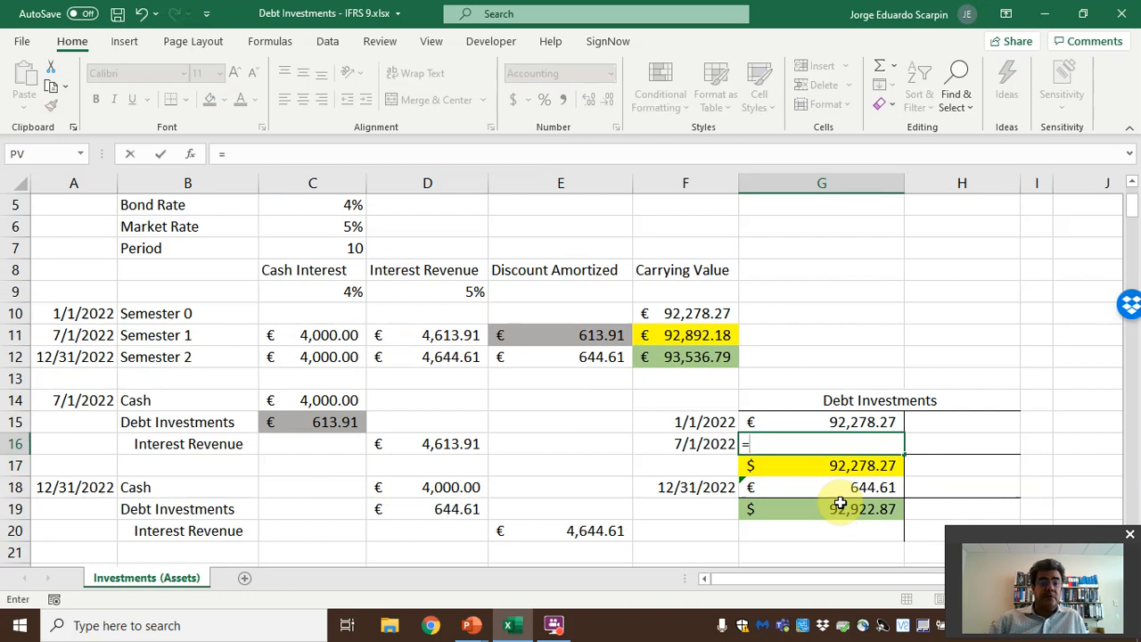
{"action": "key", "text": "Escape"}
{"action": "left_click_drag", "start_coordinate": [326, 403], "coordinate": [475, 458]}
{"action": "left_click", "coordinate": [475, 458]}
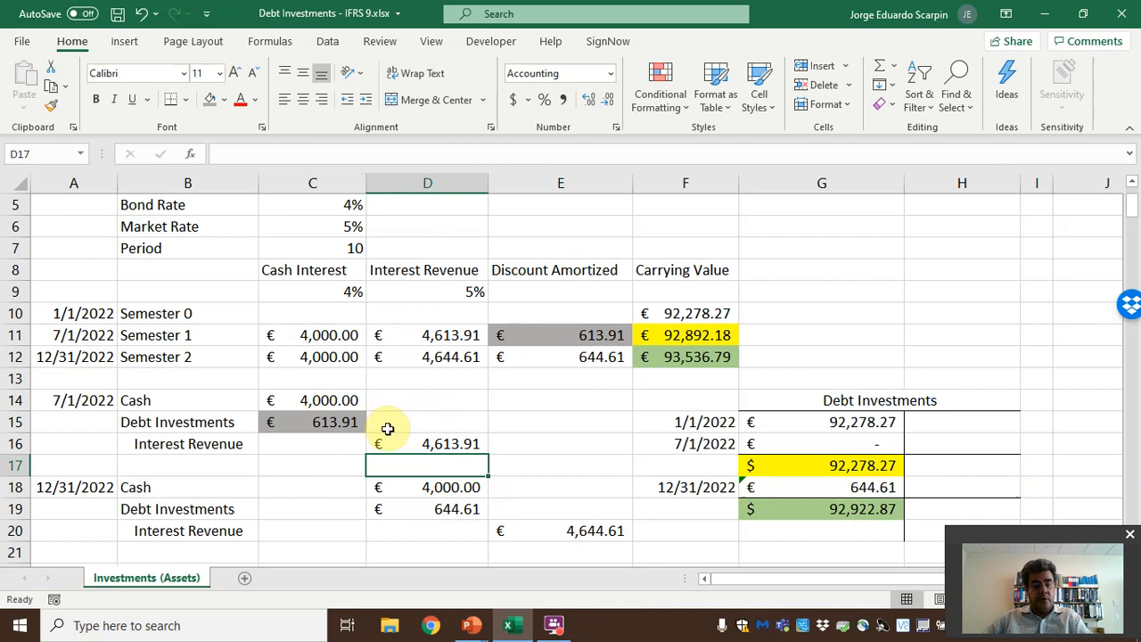
Undo the grey fills on C15 and E11, and clear the 7/1/2022 entry amounts in C14:D16.
{"action": "key", "text": "ctrl+z"}
{"action": "key", "text": "ctrl+z"}
{"action": "left_click_drag", "start_coordinate": [346, 400], "coordinate": [486, 445]}
{"action": "key", "text": "Delete"}
Enter the 7/1/2022 Cash debit in D14 as a reference to the Semester 1 cash interest in C11.
{"action": "left_click", "coordinate": [432, 420]}
{"action": "left_click", "coordinate": [430, 395]}
{"action": "type", "text": "="}
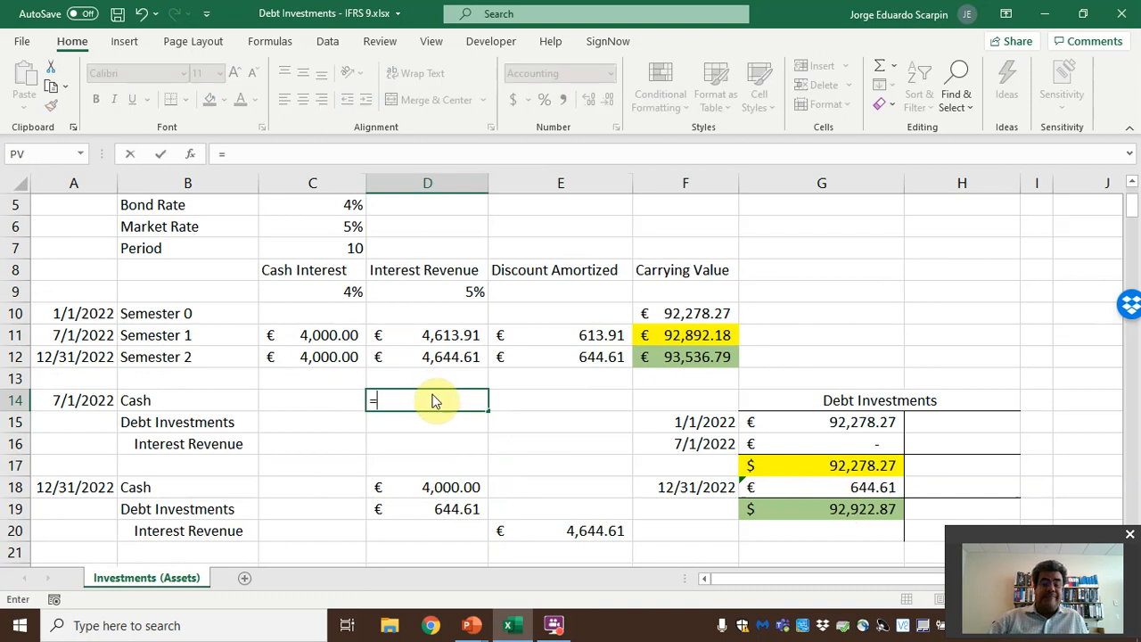
{"action": "left_click", "coordinate": [294, 335]}
{"action": "key", "text": "Return"}
Enter the 7/1/2022 Interest Revenue credit in E16 as a reference to the Semester 1 interest revenue, =D11.
{"action": "key", "text": "Right"}
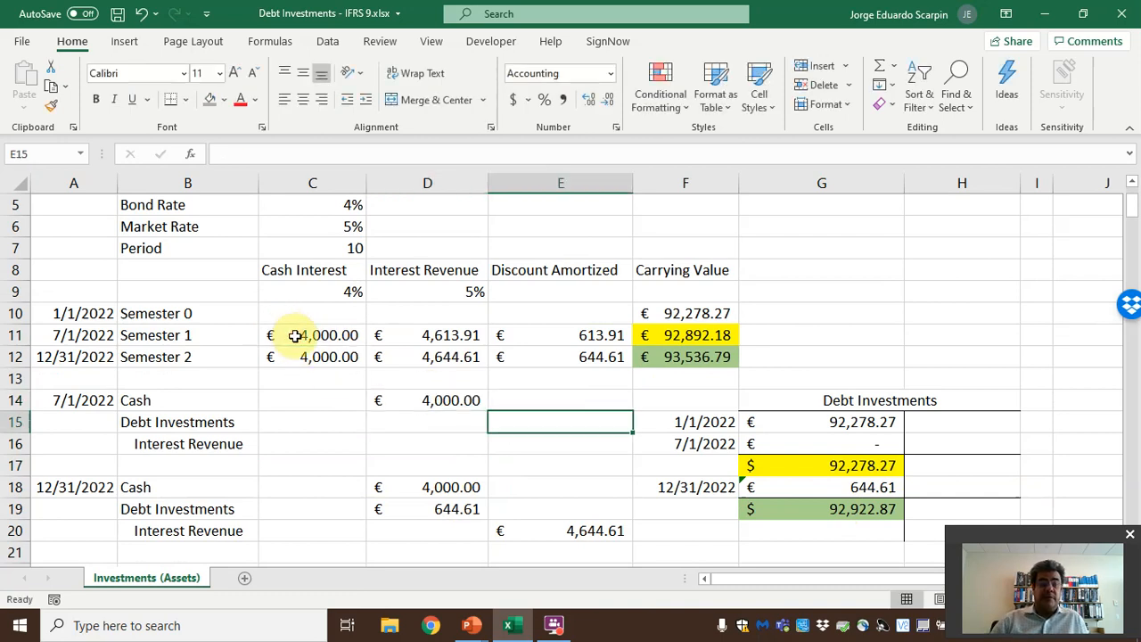
{"action": "key", "text": "Down"}
{"action": "type", "text": "="}
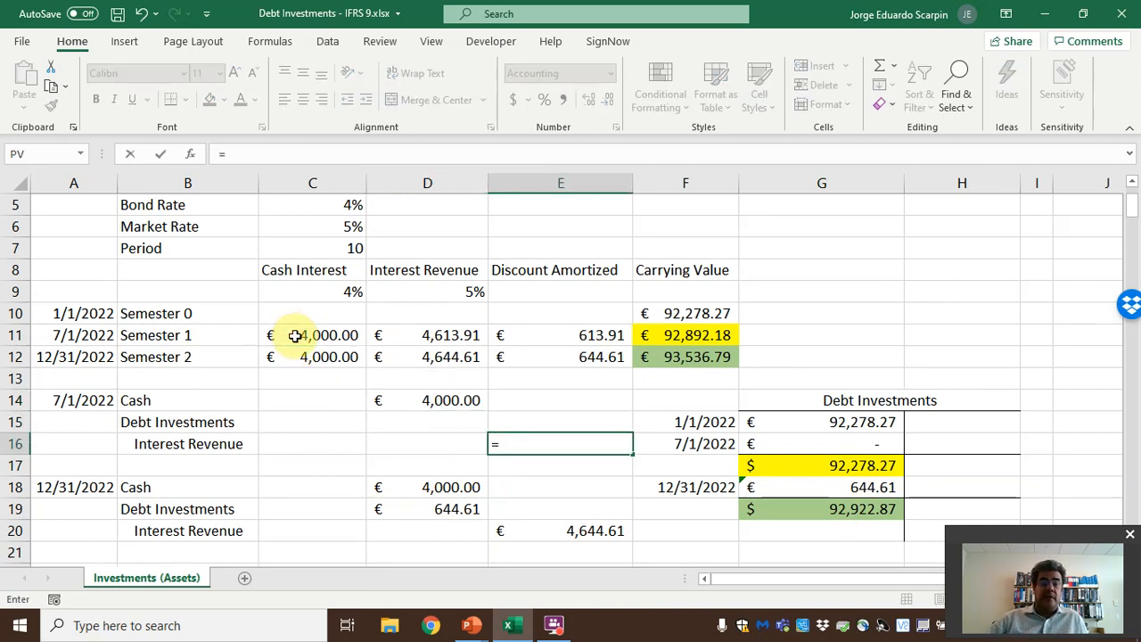
{"action": "left_click", "coordinate": [449, 335]}
{"action": "key", "text": "Return"}
Enter the 7/1/2022 Debt Investments debit in D15 as interest revenue minus cash, =E16-D14.
{"action": "key", "text": "Up"}
{"action": "key", "text": "Up"}
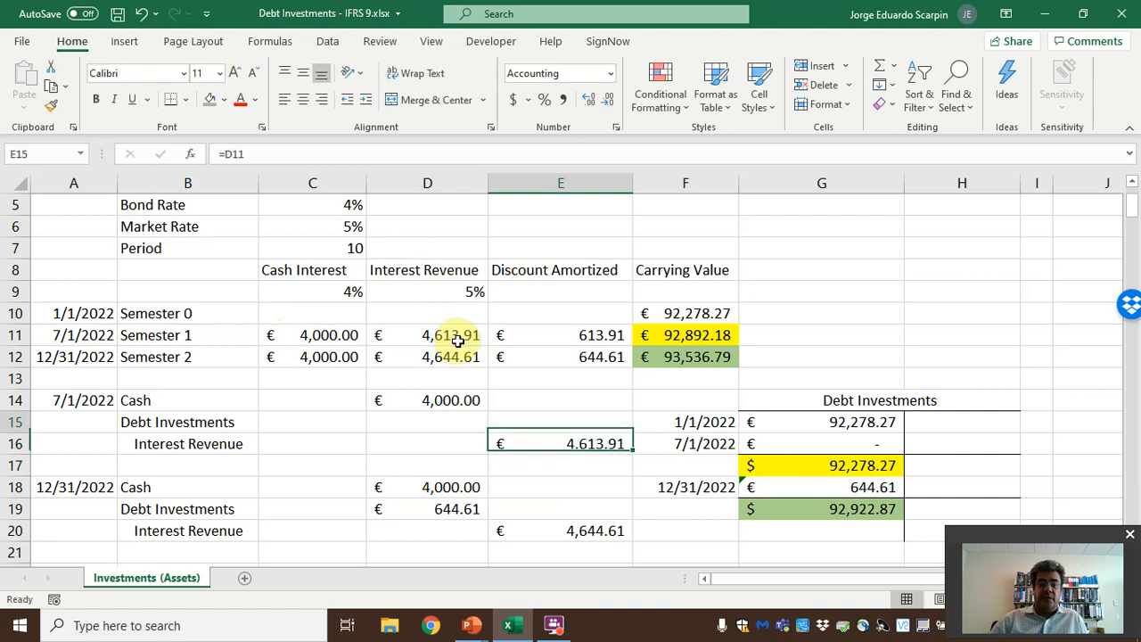
{"action": "key", "text": "Left"}
{"action": "type", "text": "="}
{"action": "key", "text": "Right"}
{"action": "key", "text": "Down"}
{"action": "type", "text": "-"}
{"action": "key", "text": "Up"}
{"action": "key", "text": "Return"}
{"action": "key", "text": "Up"}
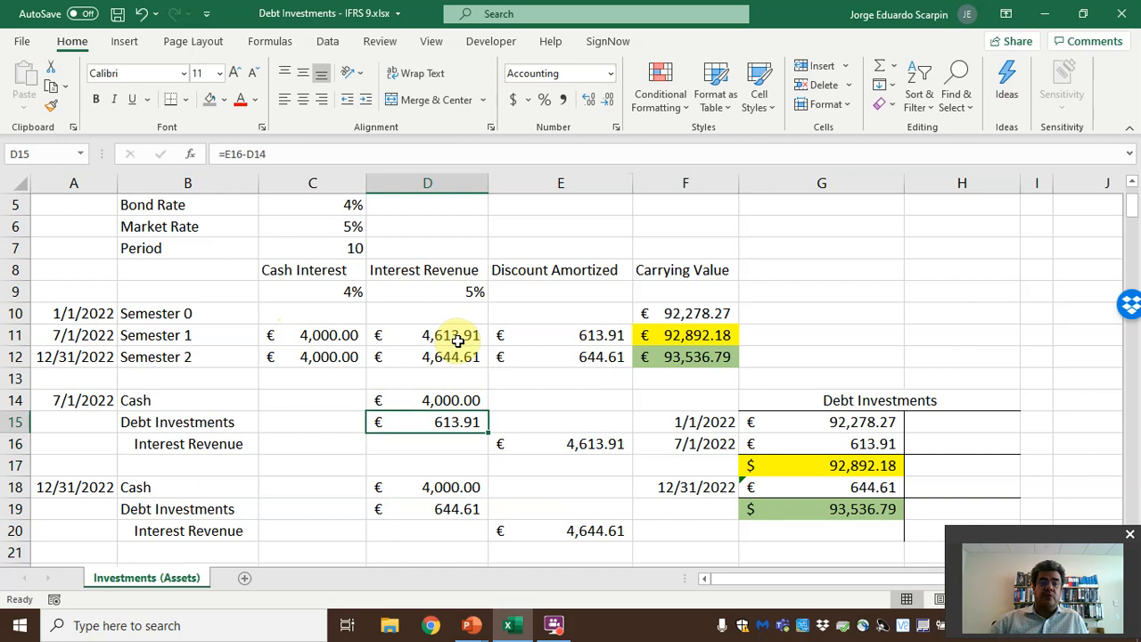
Fill the Debt Investments debit in D15 and the Semester 1 discount amortized in E11 with grey.
{"action": "left_click", "coordinate": [209, 102]}
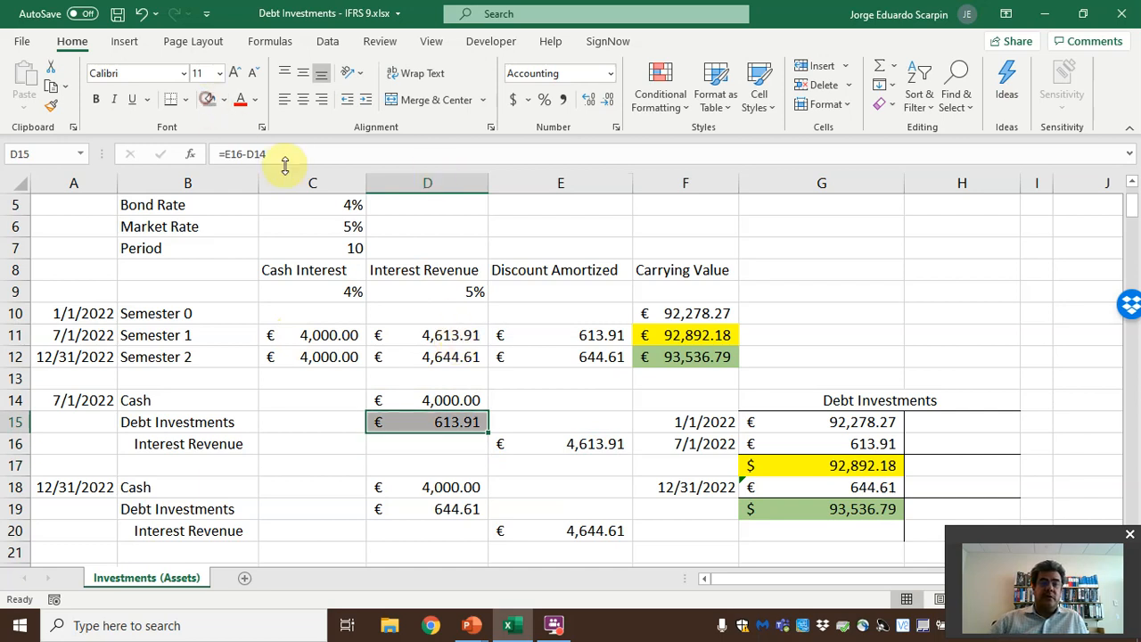
{"action": "left_click", "coordinate": [538, 337]}
{"action": "left_click", "coordinate": [209, 100]}
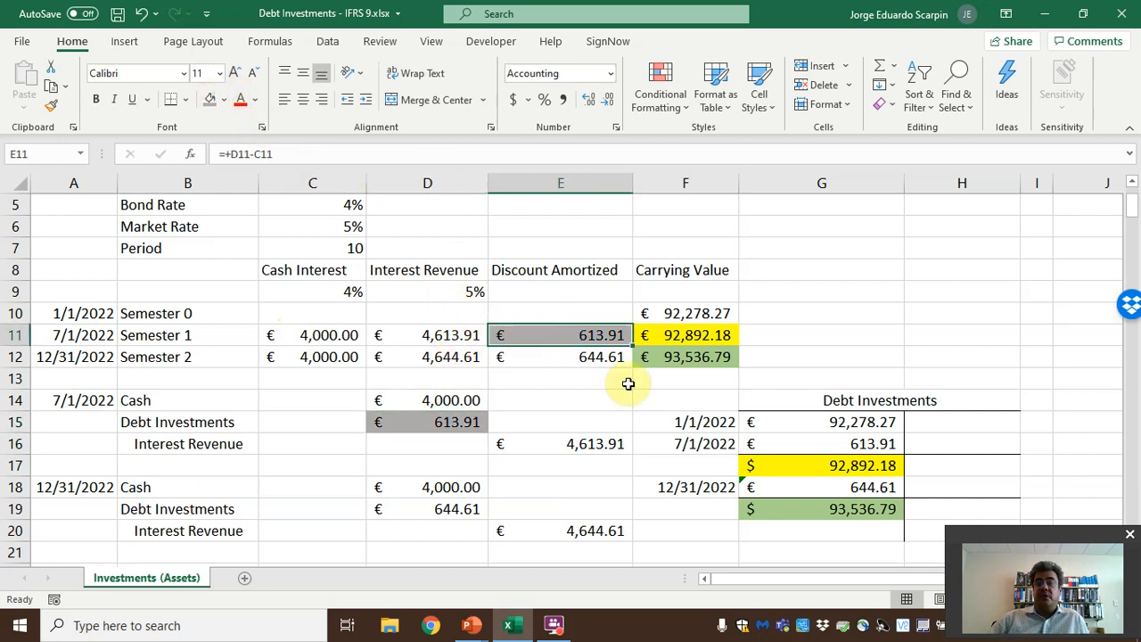
Compare the Semester 1 and 2 carrying values with the Debt Investments account balances, and check the 12/31/2022 entry against the Semester 2 amounts.
{"action": "left_click", "coordinate": [676, 335]}
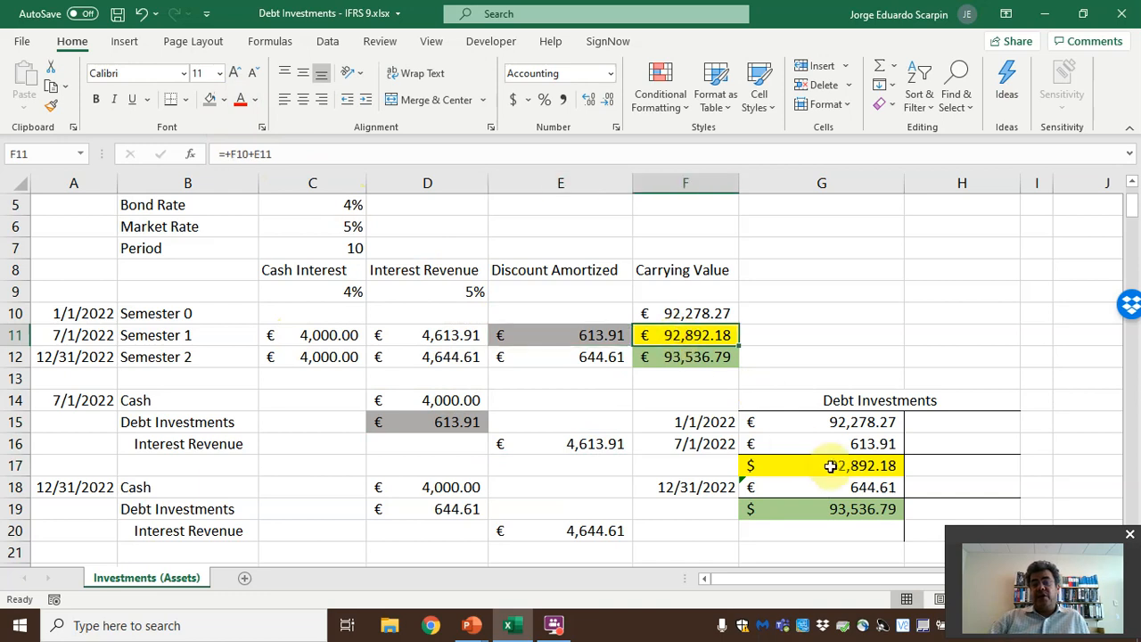
{"action": "left_click", "coordinate": [827, 465]}
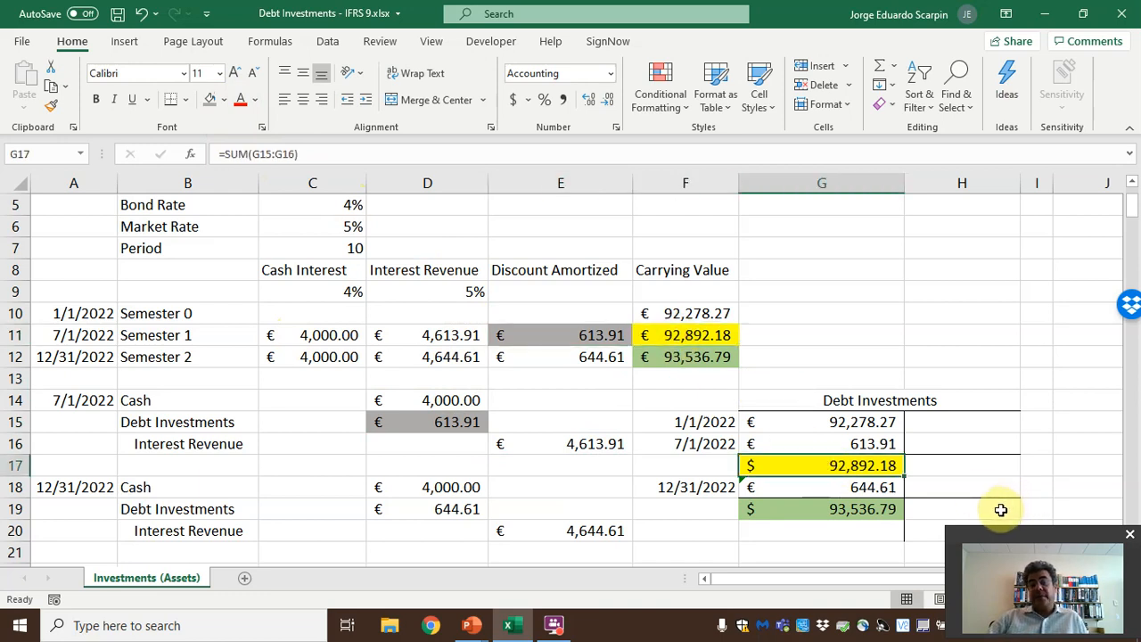
{"action": "left_click", "coordinate": [677, 334]}
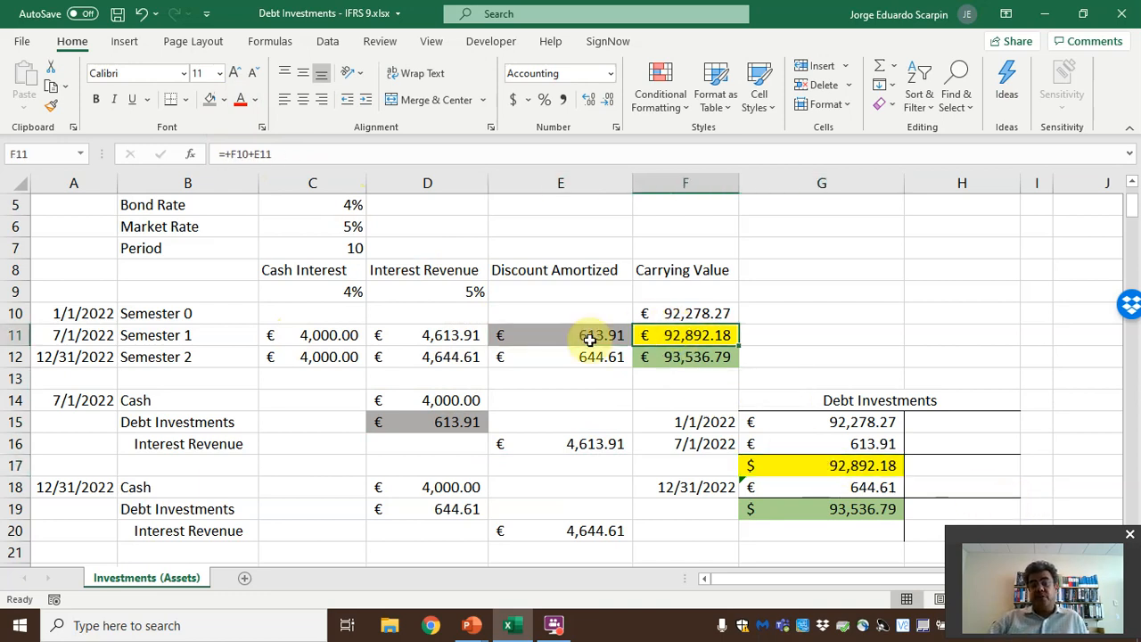
{"action": "left_click", "coordinate": [438, 486]}
{"action": "left_click", "coordinate": [450, 509]}
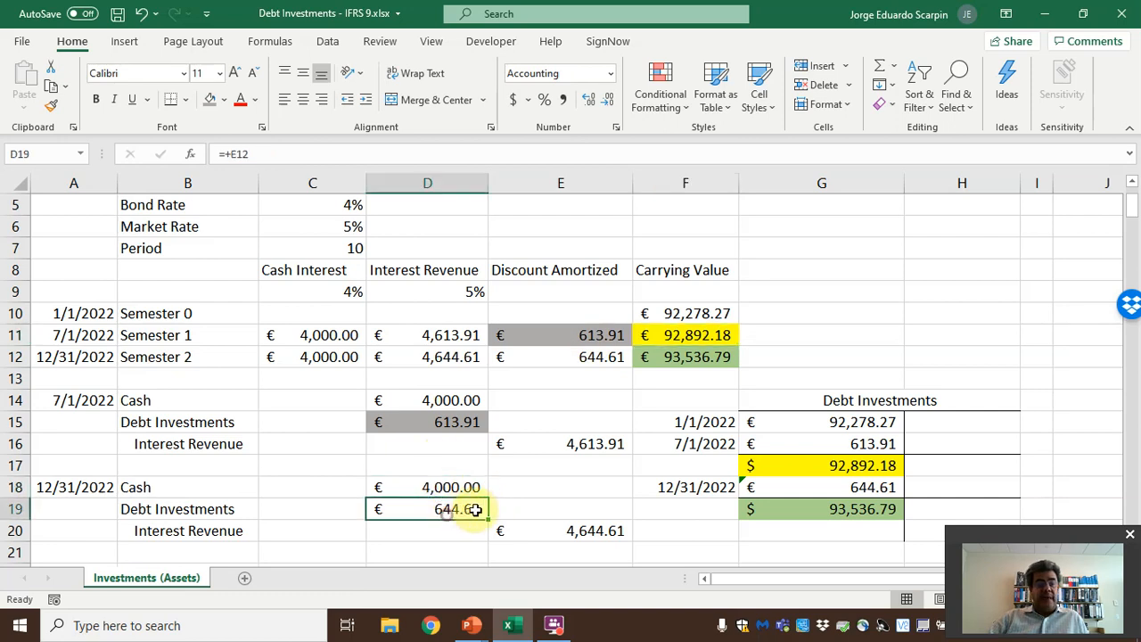
{"action": "left_click", "coordinate": [575, 529]}
{"action": "left_click", "coordinate": [459, 506]}
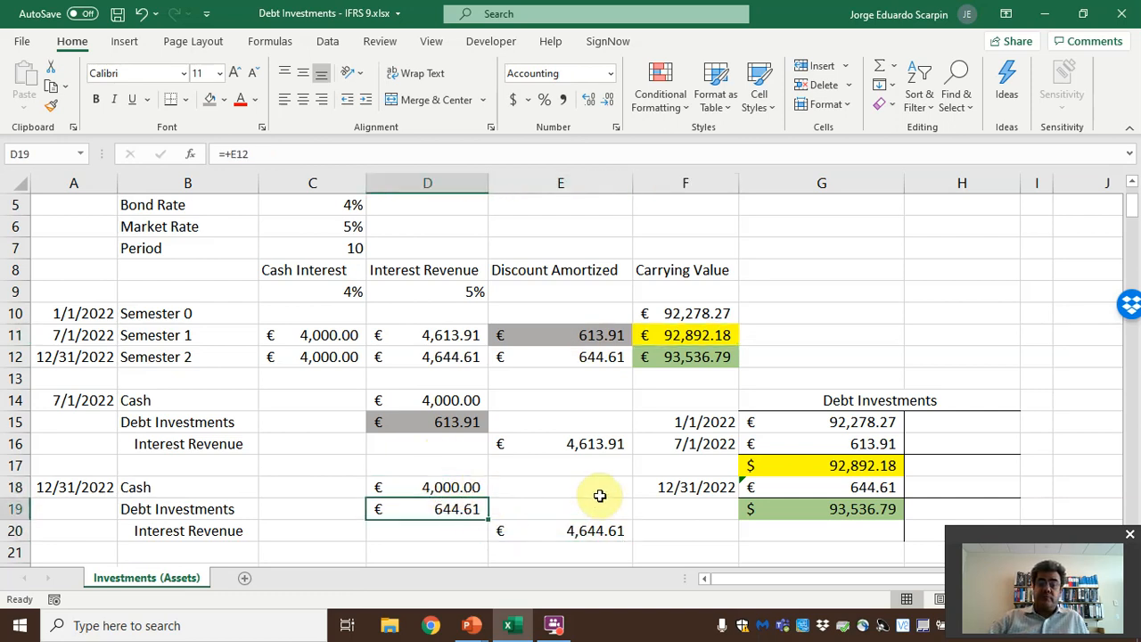
{"action": "left_click", "coordinate": [585, 355]}
{"action": "left_click", "coordinate": [319, 356]}
{"action": "left_click", "coordinate": [553, 359]}
{"action": "left_click", "coordinate": [864, 487]}
{"action": "left_click", "coordinate": [861, 507]}
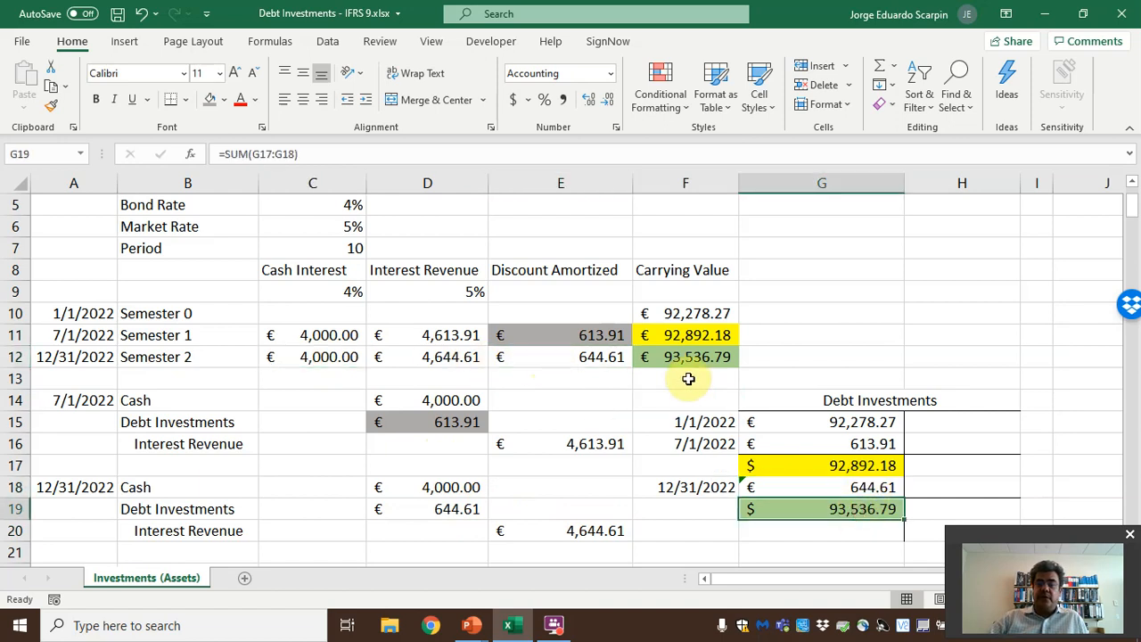
{"action": "left_click", "coordinate": [684, 360]}
{"action": "left_click", "coordinate": [831, 509]}
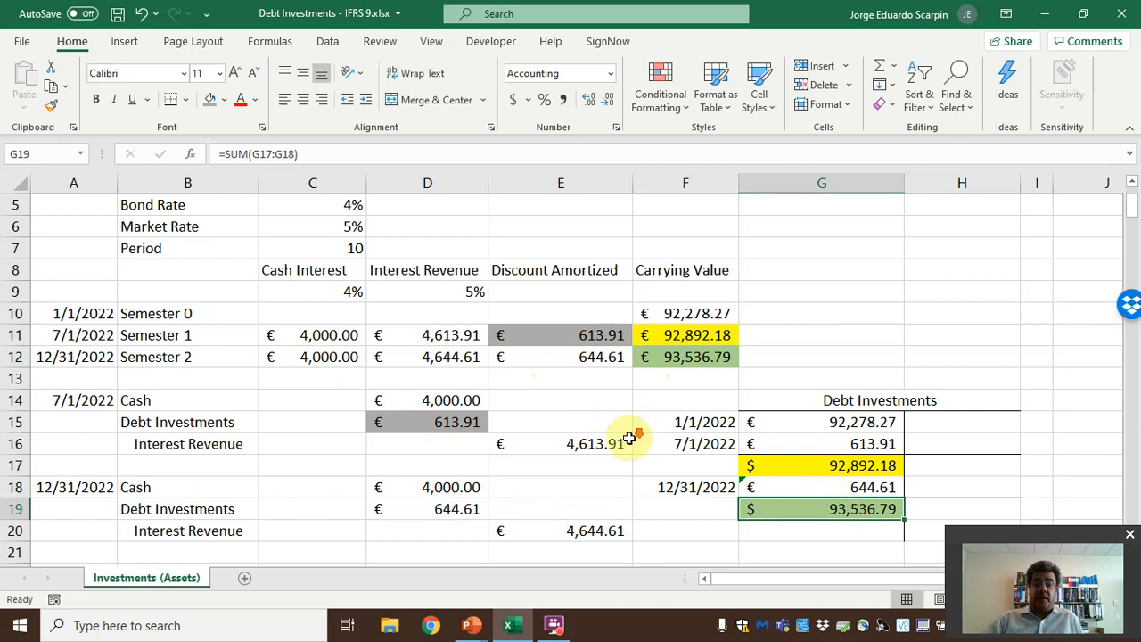
Review the fair value and sale dates and amounts in rows 22 and 23 and the Amortized Cost year-end treatment.
{"action": "scroll", "coordinate": [638, 450], "scroll_direction": "down", "scroll_amount": 1}
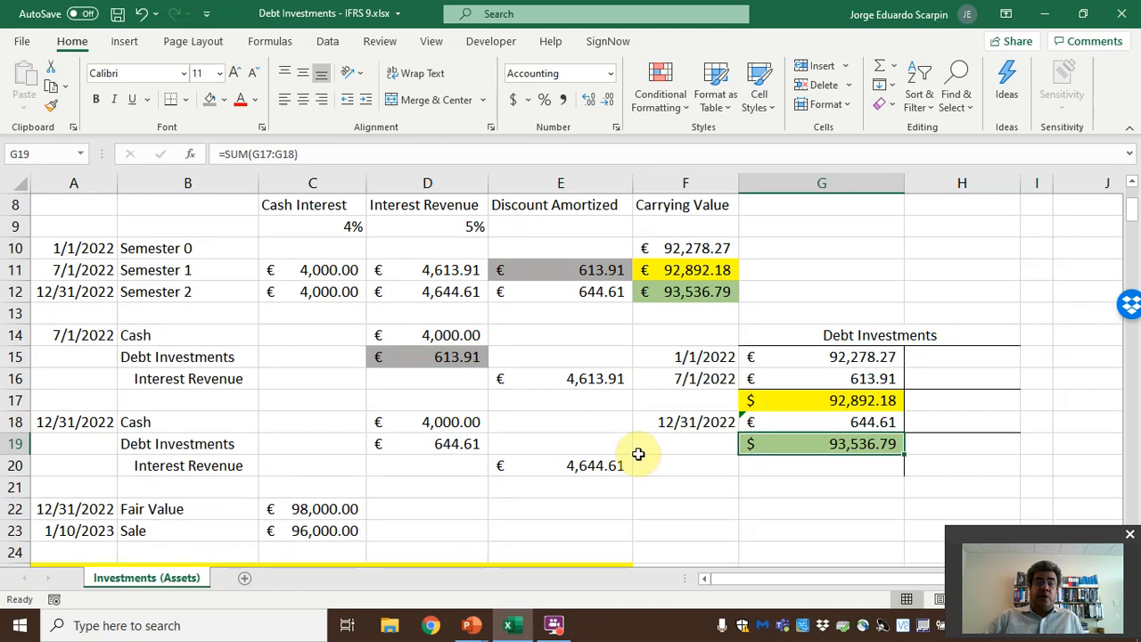
{"action": "scroll", "coordinate": [637, 455], "scroll_direction": "down", "scroll_amount": 1}
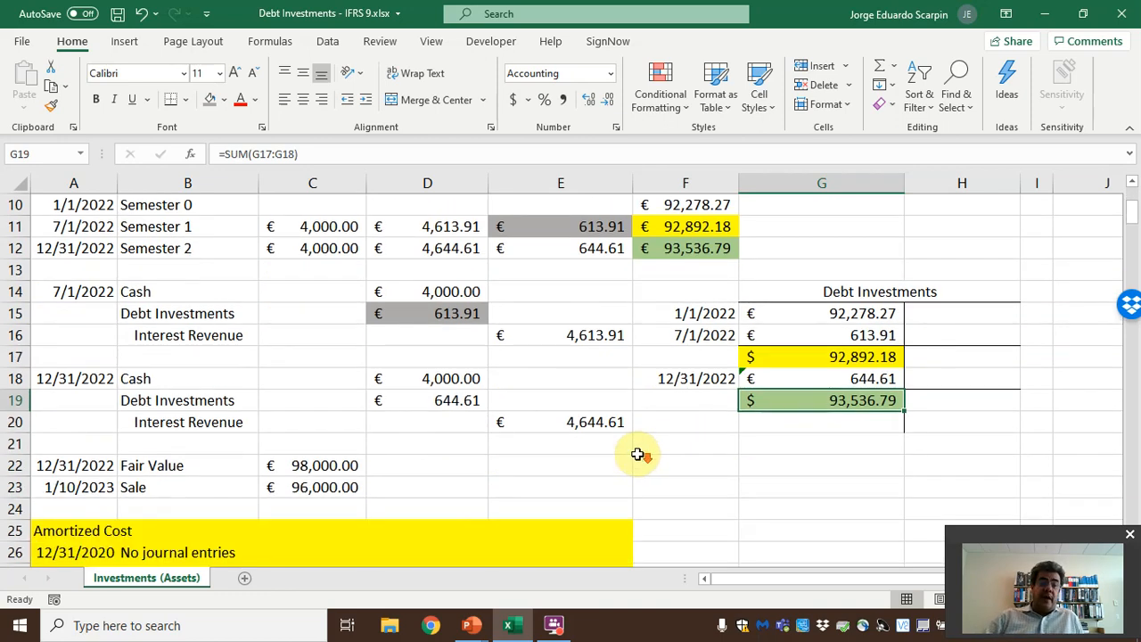
{"action": "left_click", "coordinate": [98, 445]}
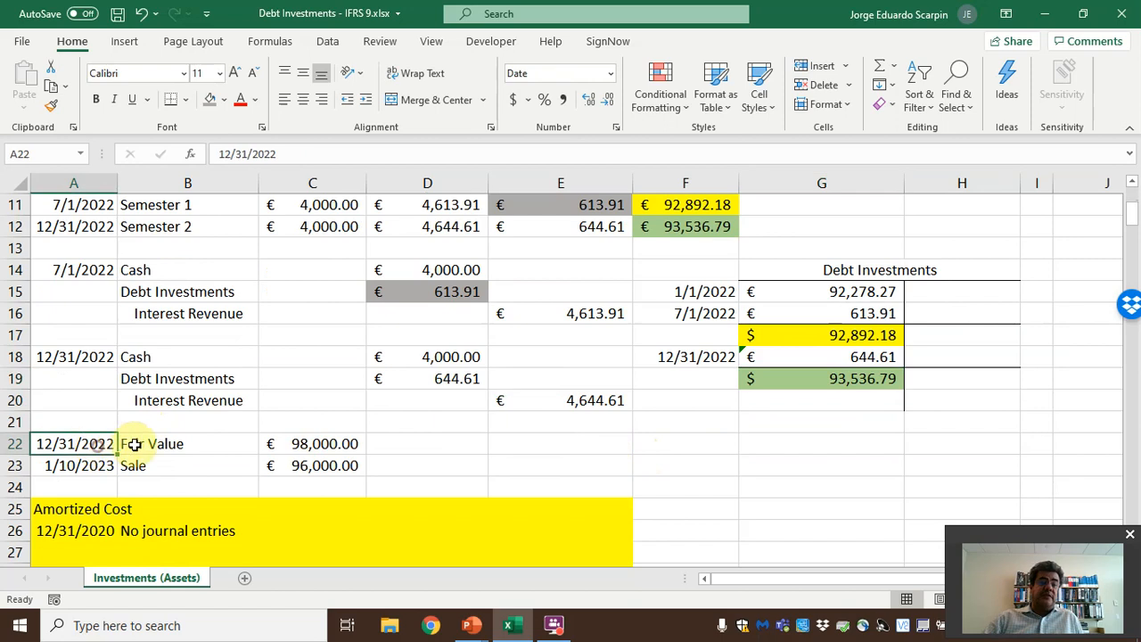
{"action": "left_click", "coordinate": [207, 441]}
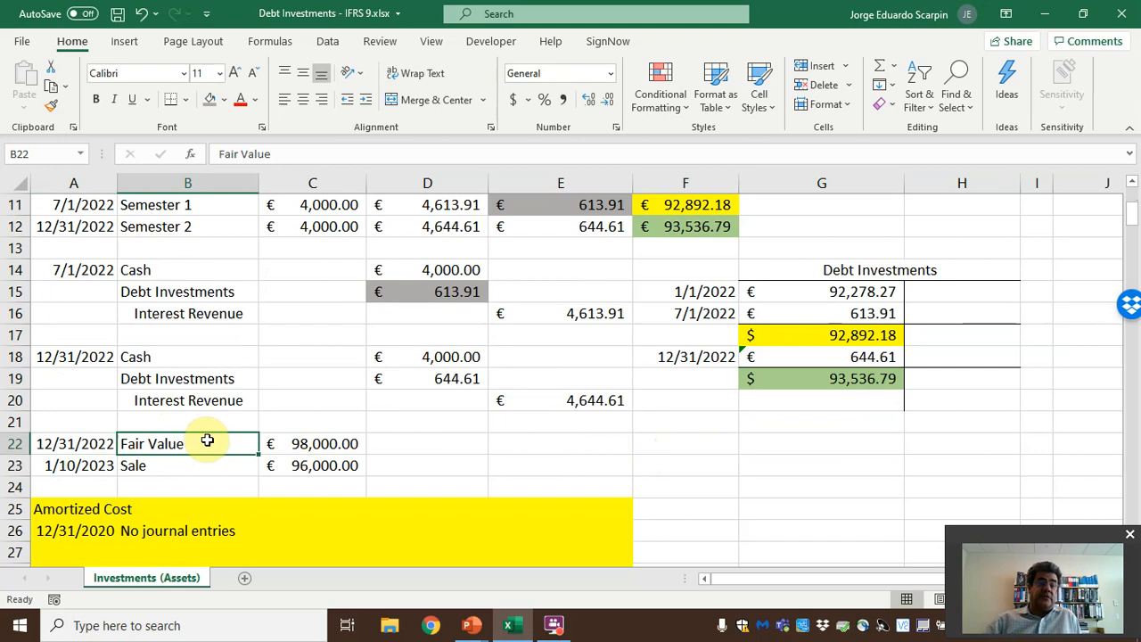
{"action": "left_click", "coordinate": [276, 440]}
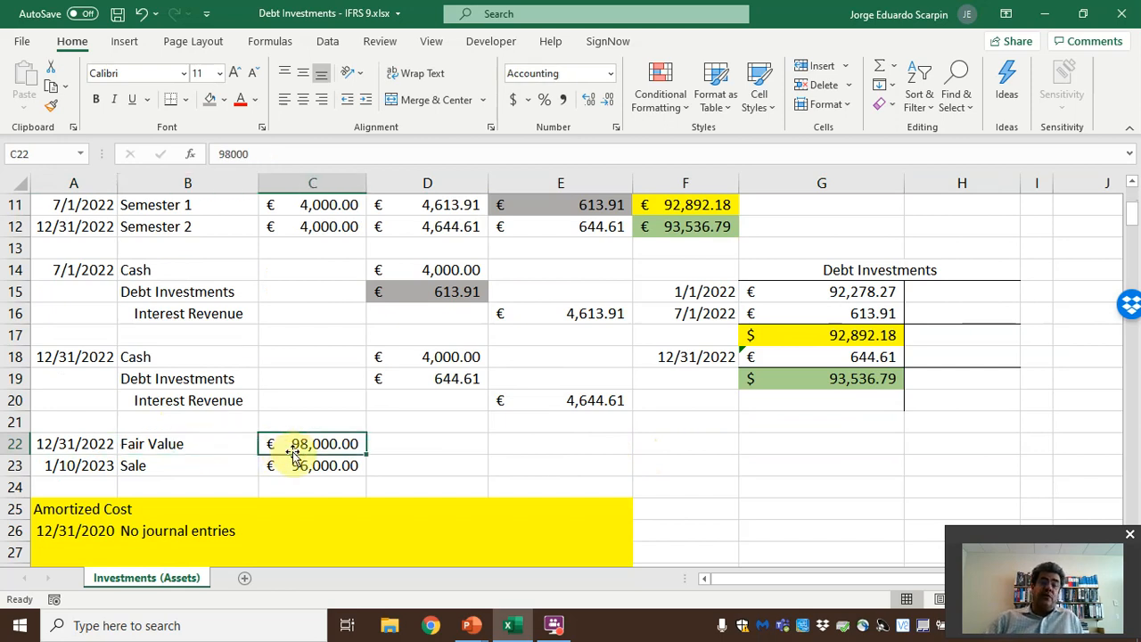
{"action": "left_click", "coordinate": [64, 463]}
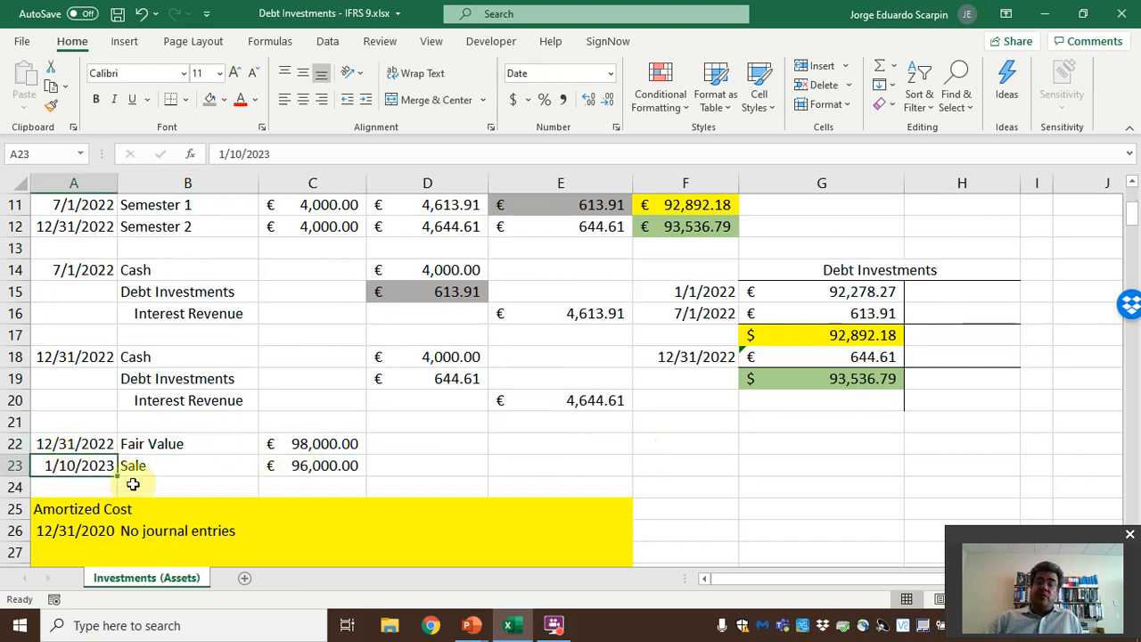
{"action": "left_click", "coordinate": [161, 465]}
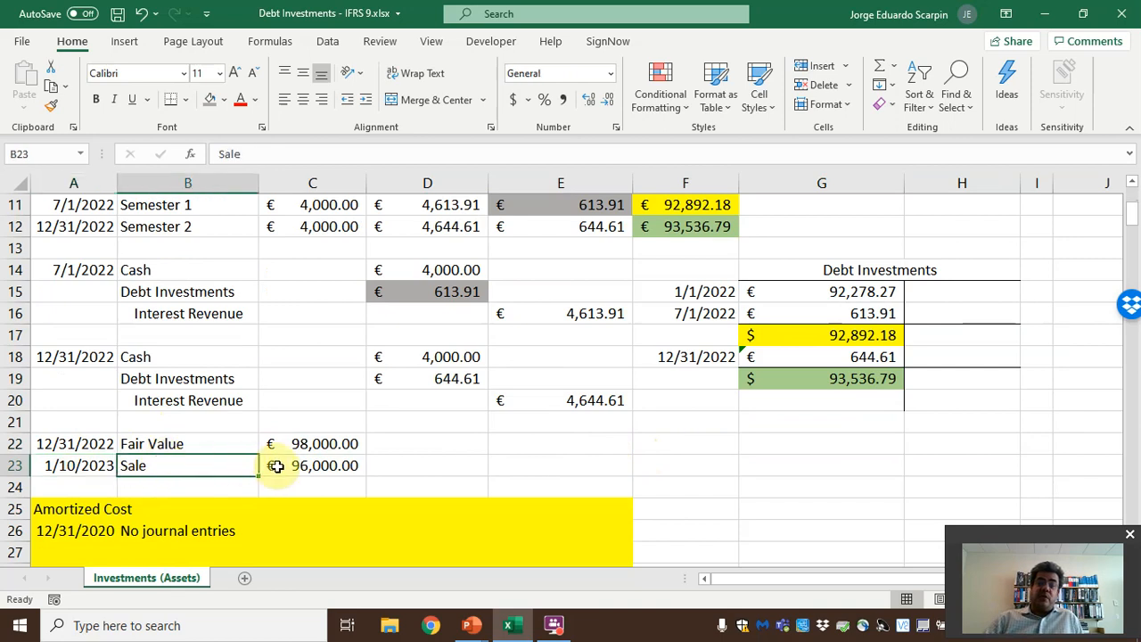
{"action": "left_click", "coordinate": [284, 465]}
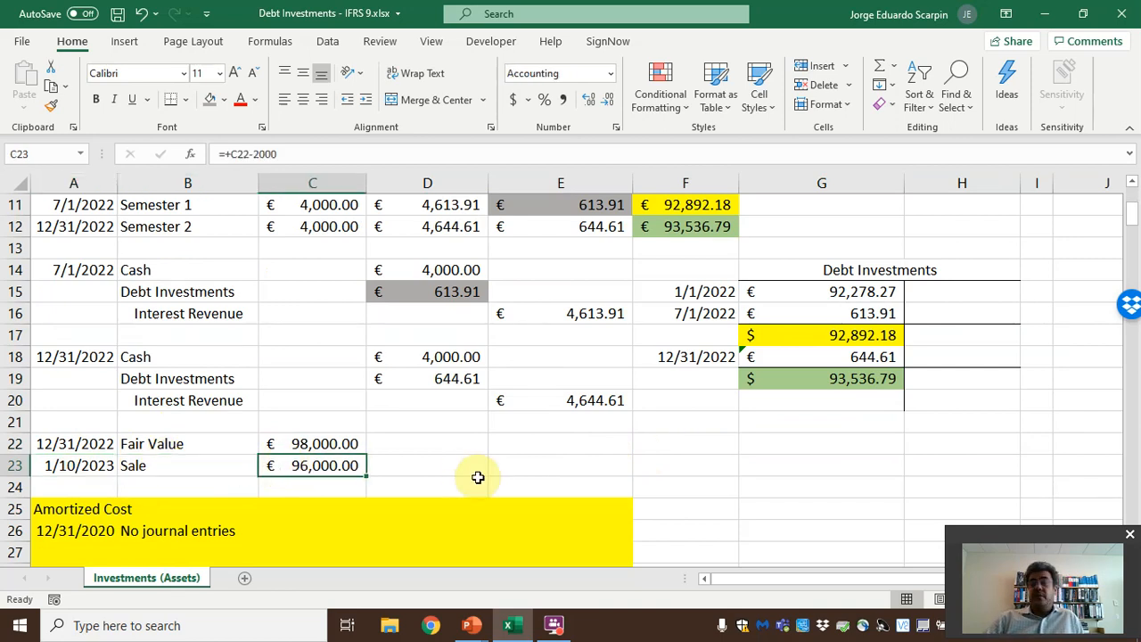
{"action": "scroll", "coordinate": [475, 478], "scroll_direction": "down", "scroll_amount": 1}
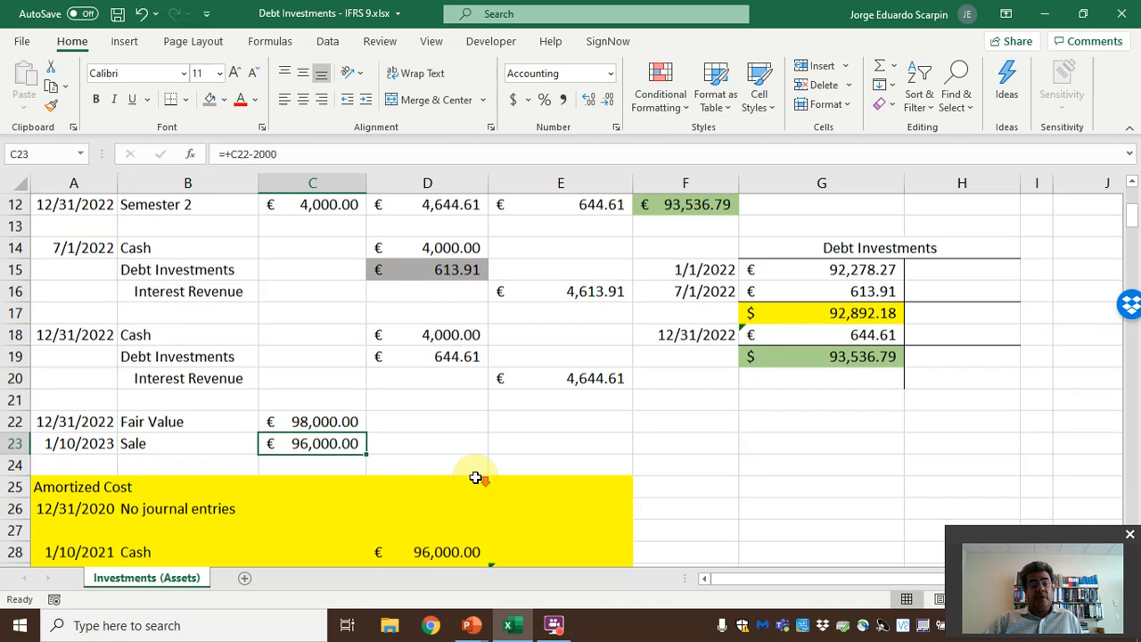
{"action": "left_click_drag", "start_coordinate": [68, 443], "coordinate": [69, 468]}
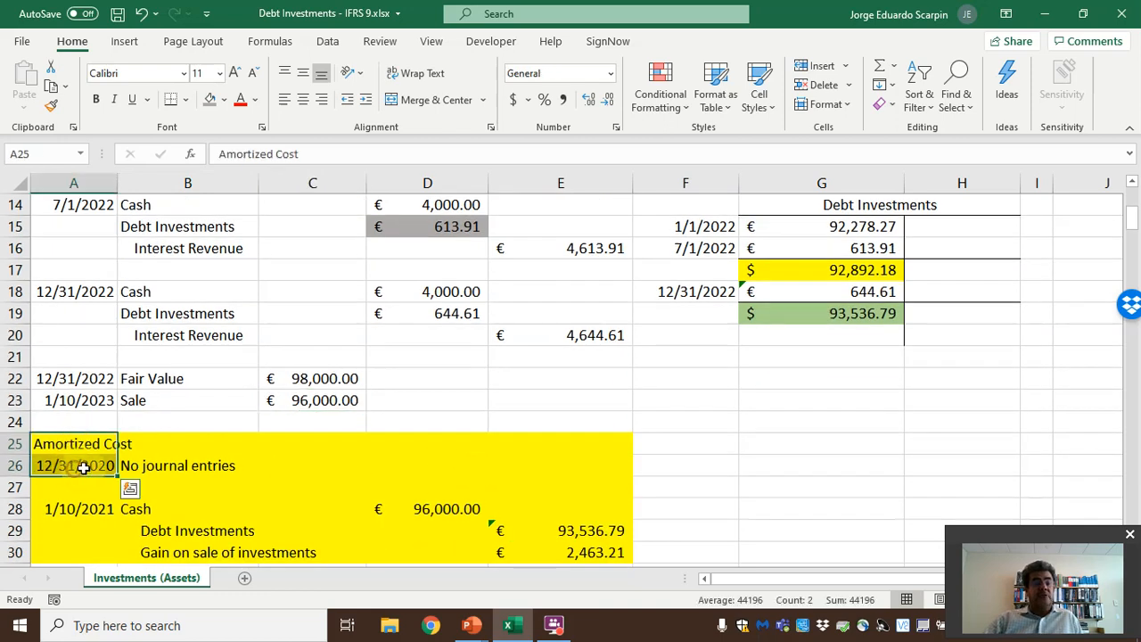
{"action": "left_click", "coordinate": [175, 465]}
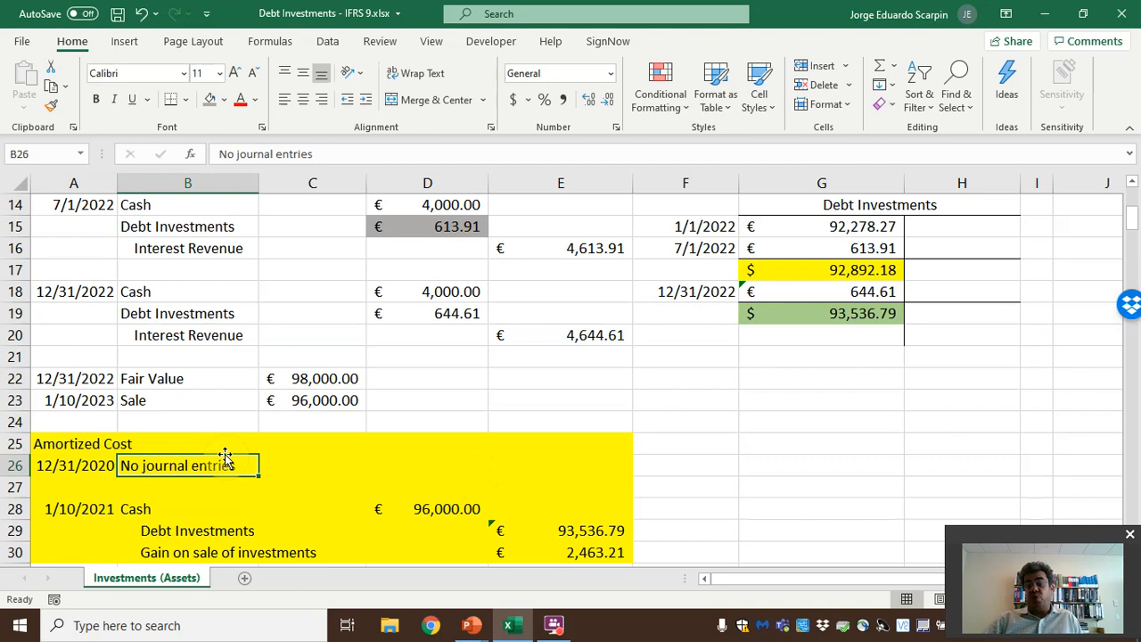
Clear the amounts of the Amortized Cost sale entry in D28:E30.
{"action": "left_click", "coordinate": [100, 506]}
{"action": "left_click", "coordinate": [192, 511]}
{"action": "left_click_drag", "start_coordinate": [433, 509], "coordinate": [565, 556]}
{"action": "key", "text": "Delete"}
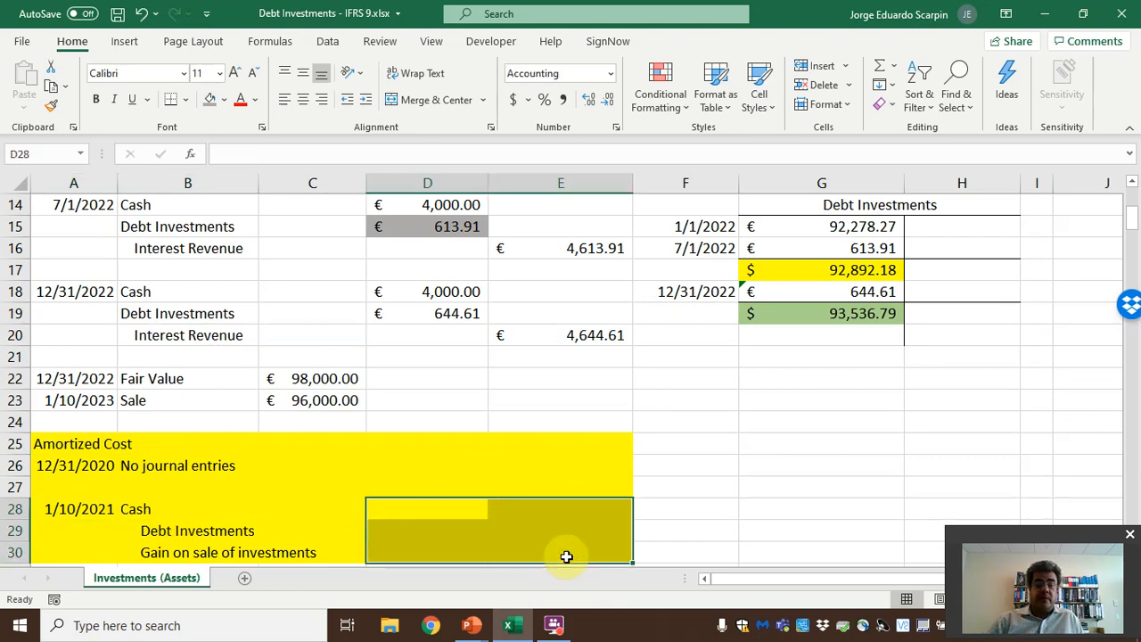
Enter the Amortized Cost sale's Cash debit in D28 as a reference to the sale price in C23.
{"action": "key", "text": "Up"}
{"action": "key", "text": "Down"}
{"action": "type", "text": "="}
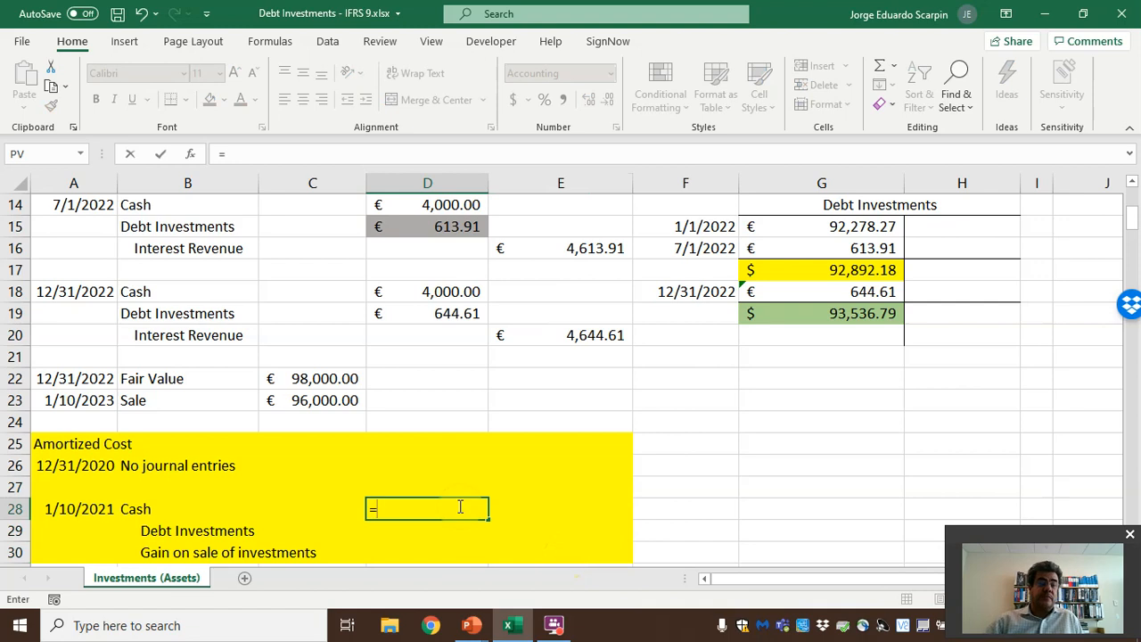
{"action": "left_click", "coordinate": [333, 400]}
{"action": "key", "text": "Return"}
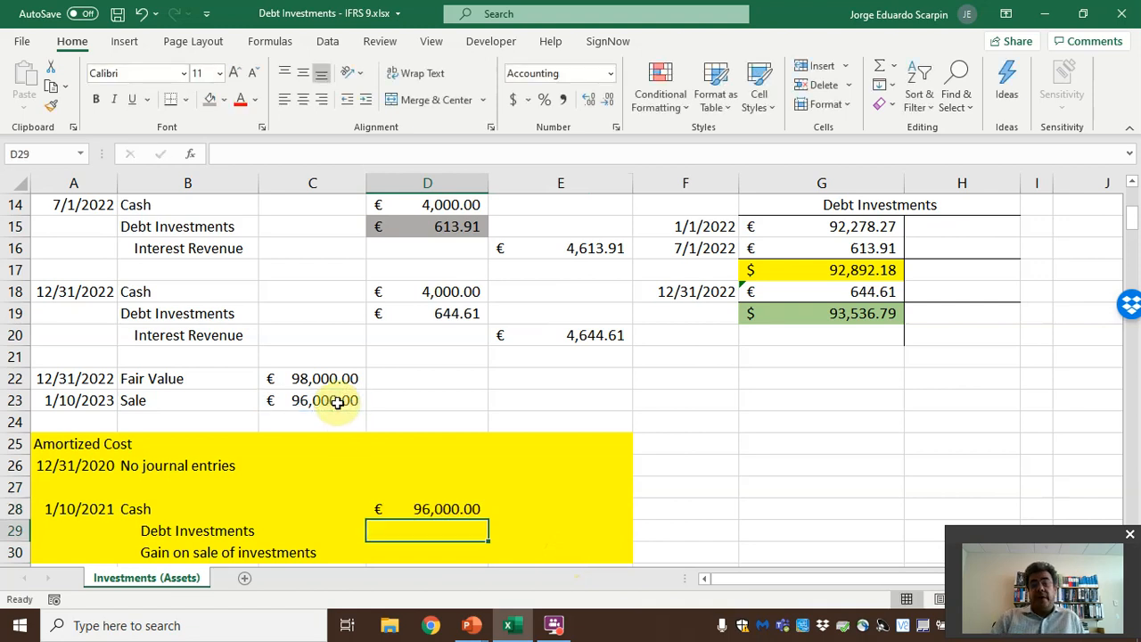
Enter the sale's Debt Investments credit in E29 as a reference to the 12/31/2022 account balance, =G19.
{"action": "key", "text": "Right"}
{"action": "type", "text": "="}
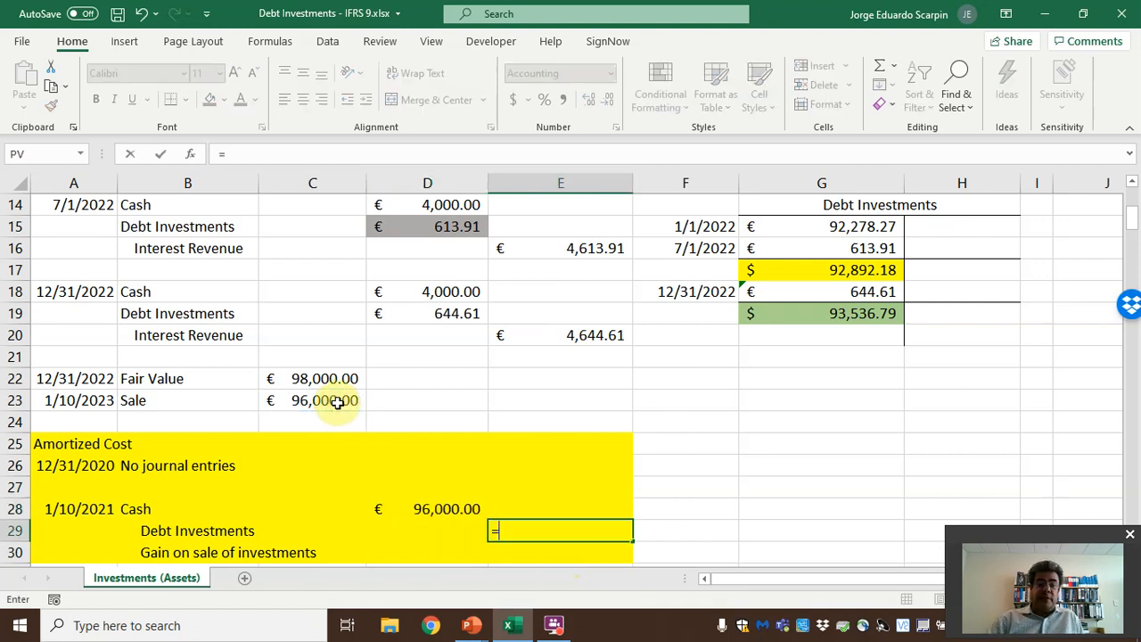
{"action": "left_click", "coordinate": [838, 312]}
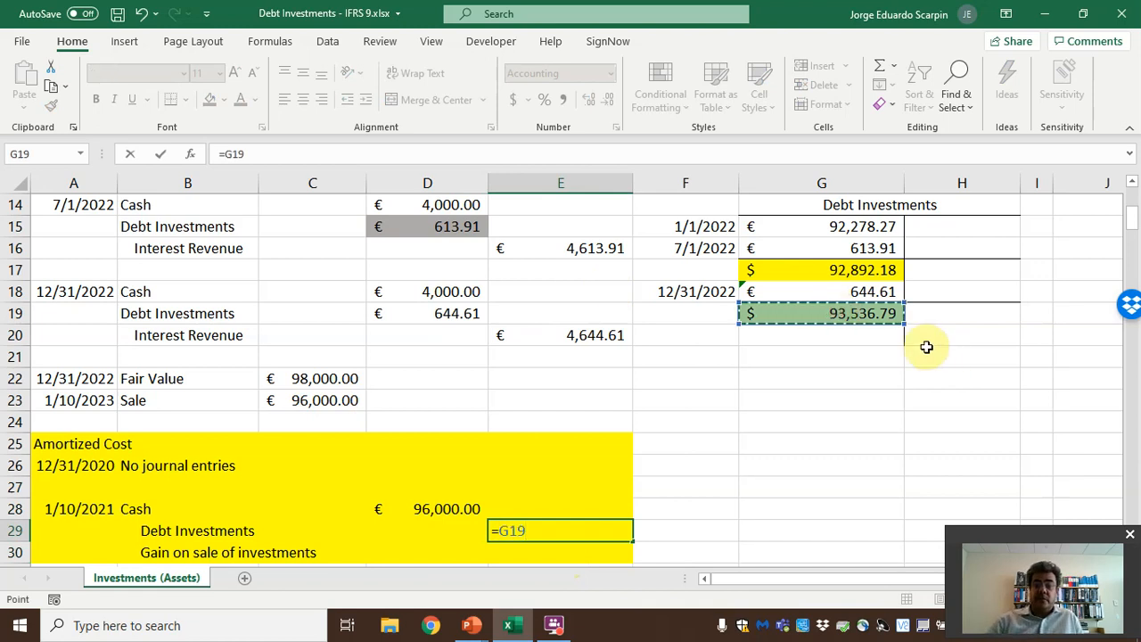
{"action": "key", "text": "Return"}
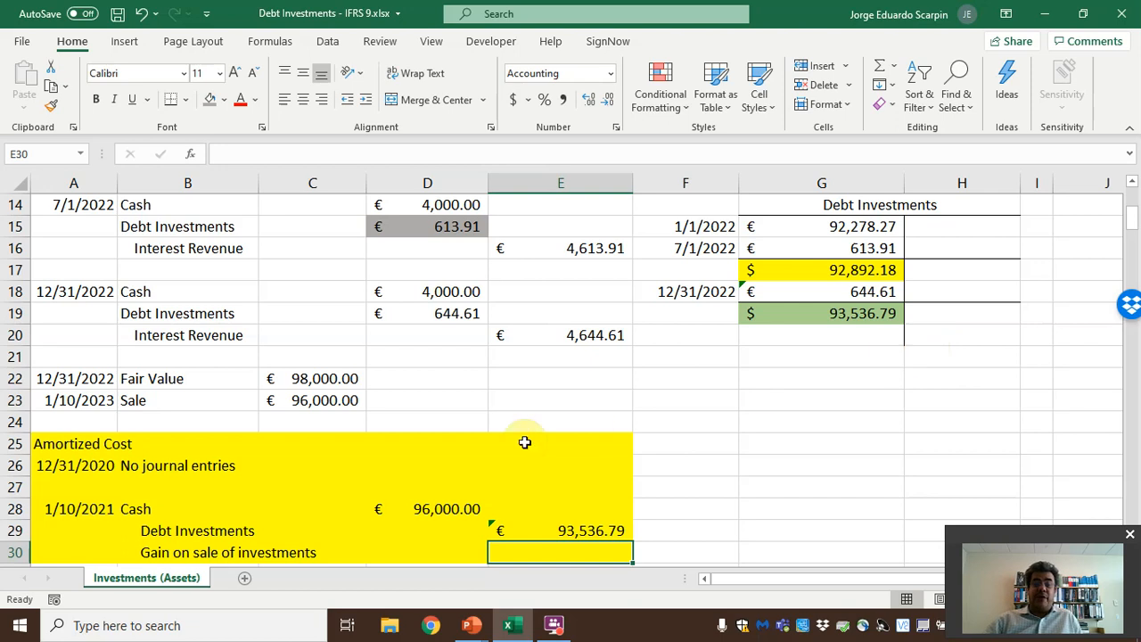
Enter the Amortized Cost sale's gain in E30 as cash received less the Debt Investments credit, =D28-E29.
{"action": "type", "text": "="}
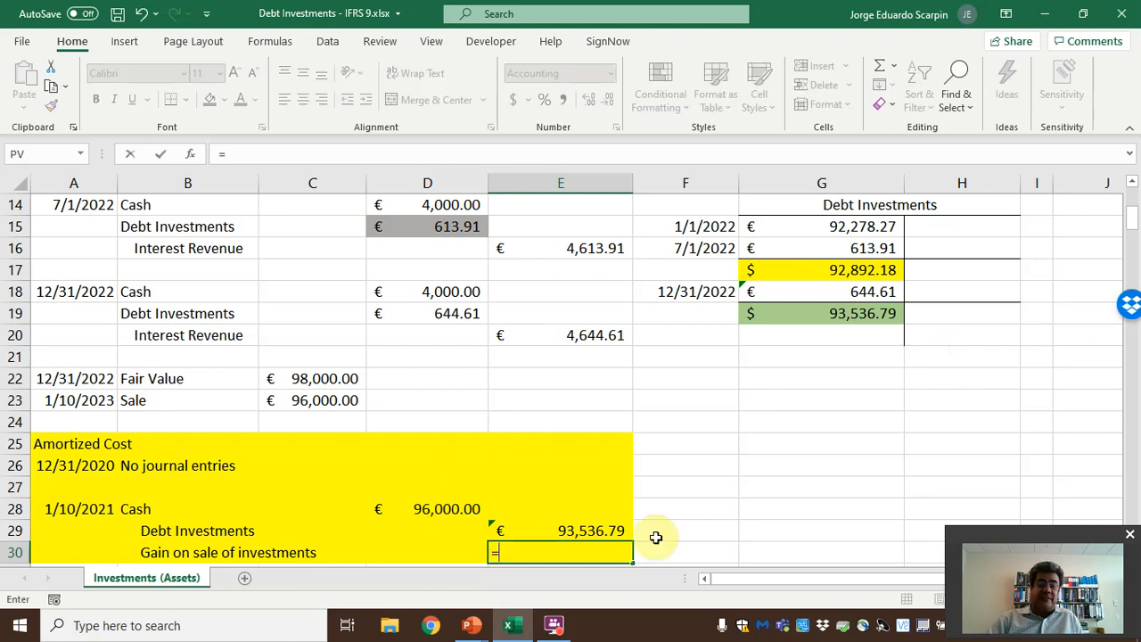
{"action": "key", "text": "Up"}
{"action": "key", "text": "Up"}
{"action": "key", "text": "Left"}
{"action": "type", "text": "-"}
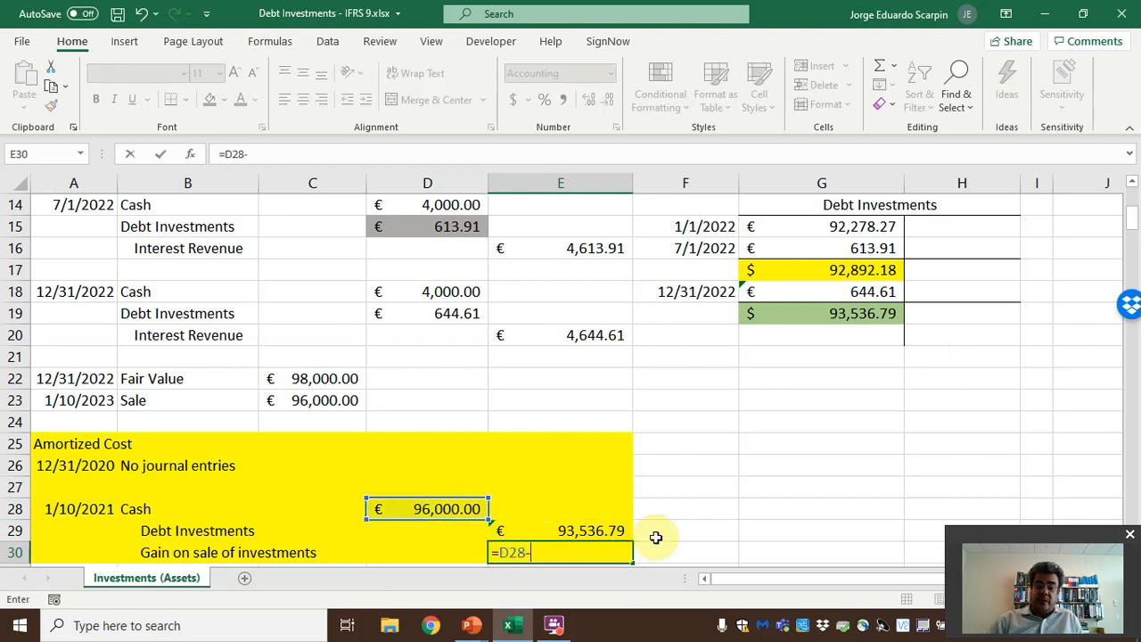
{"action": "key", "text": "Up"}
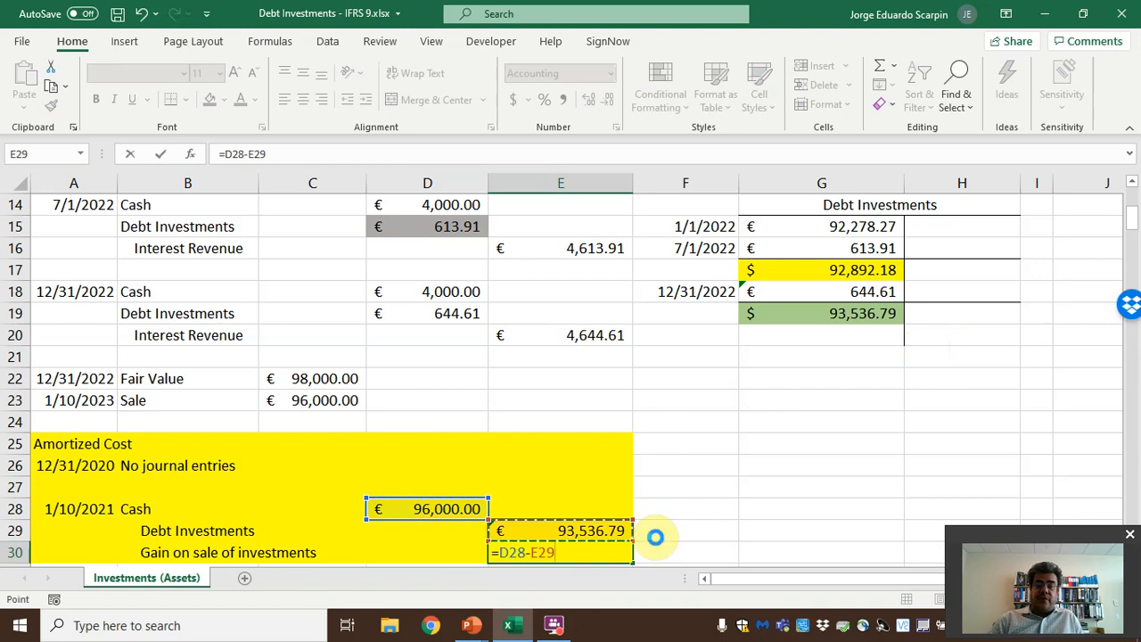
{"action": "key", "text": "Return"}
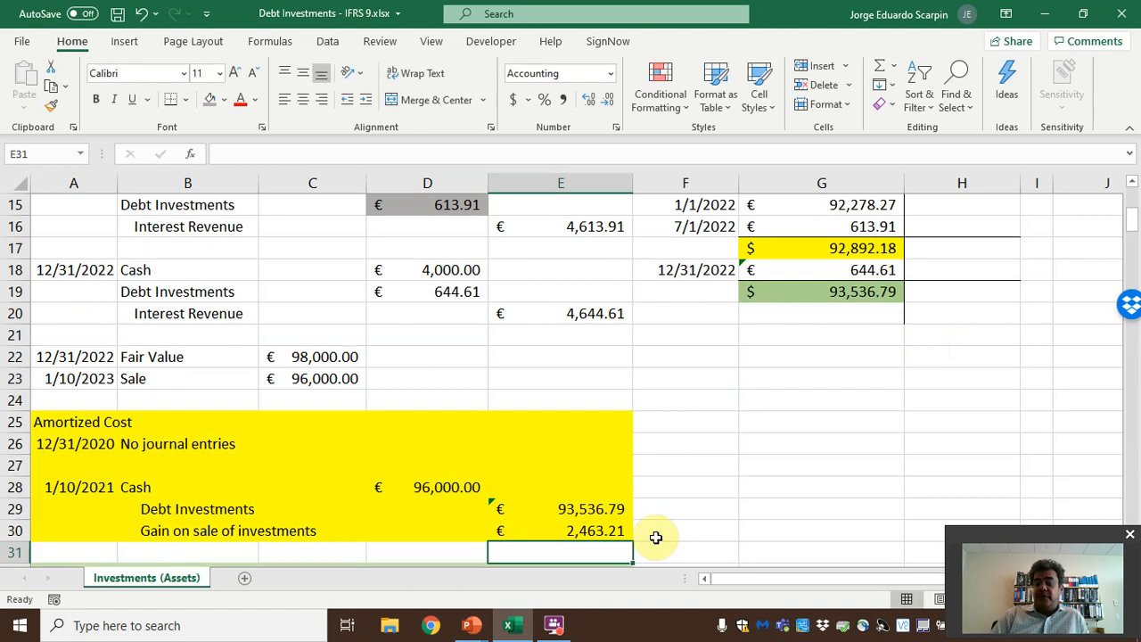
Review the Amortized Cost sale entry and the FVPL heading, and check the FVPL treatment in the PowerPoint slide show's category table.
{"action": "left_click", "coordinate": [428, 487]}
{"action": "left_click", "coordinate": [319, 533]}
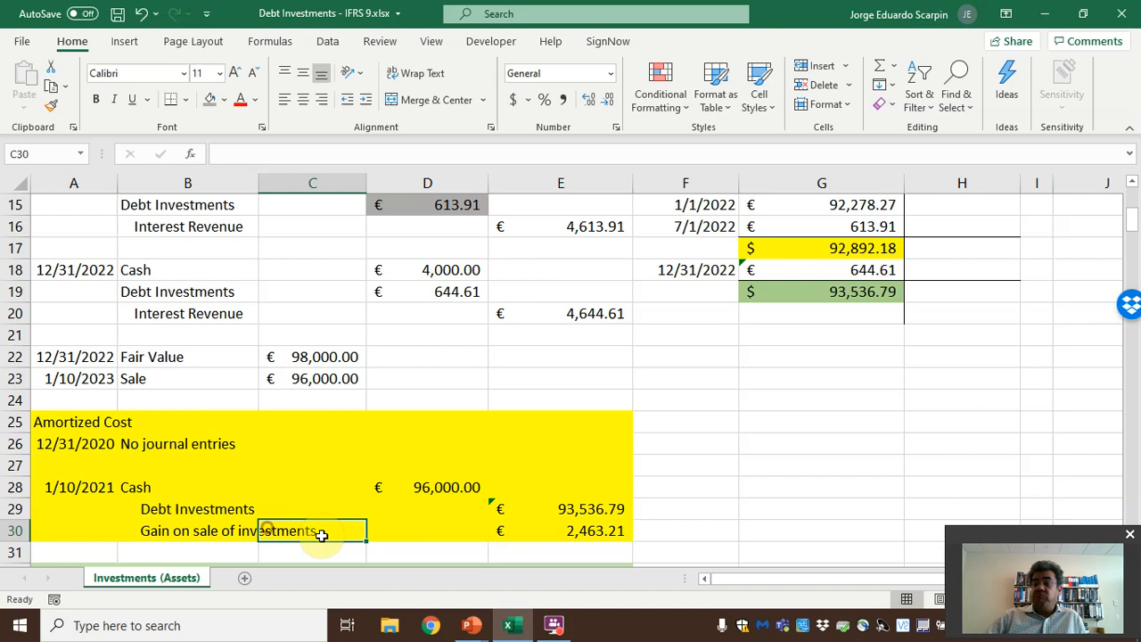
{"action": "left_click", "coordinate": [201, 530]}
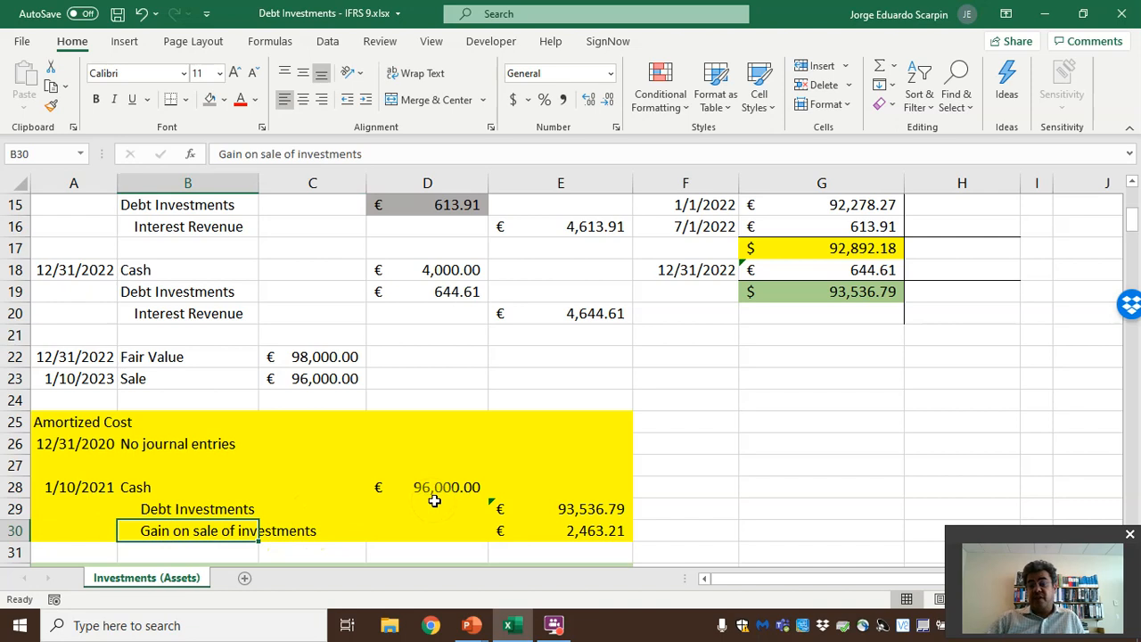
{"action": "scroll", "coordinate": [435, 501], "scroll_direction": "down", "scroll_amount": 3}
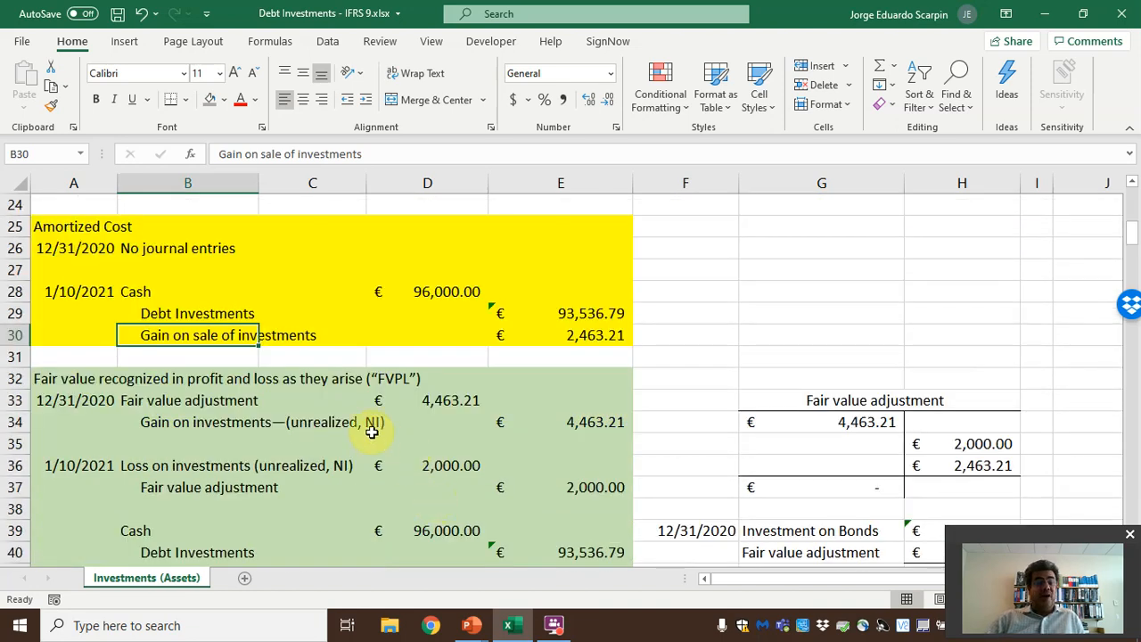
{"action": "left_click", "coordinate": [98, 381]}
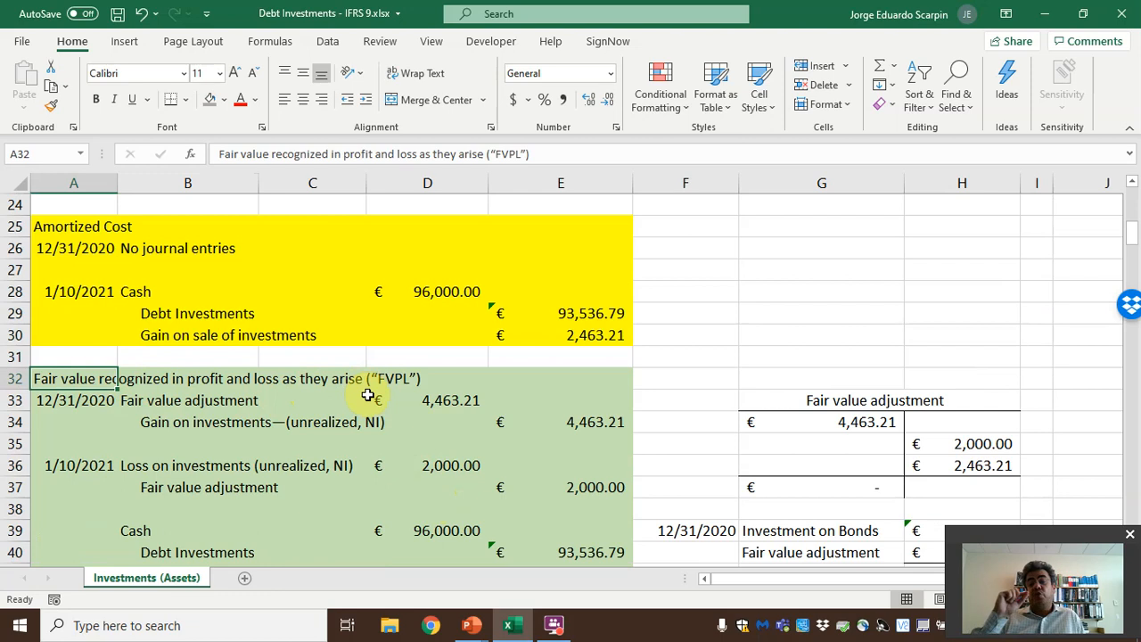
{"action": "mouse_move", "coordinate": [486, 628]}
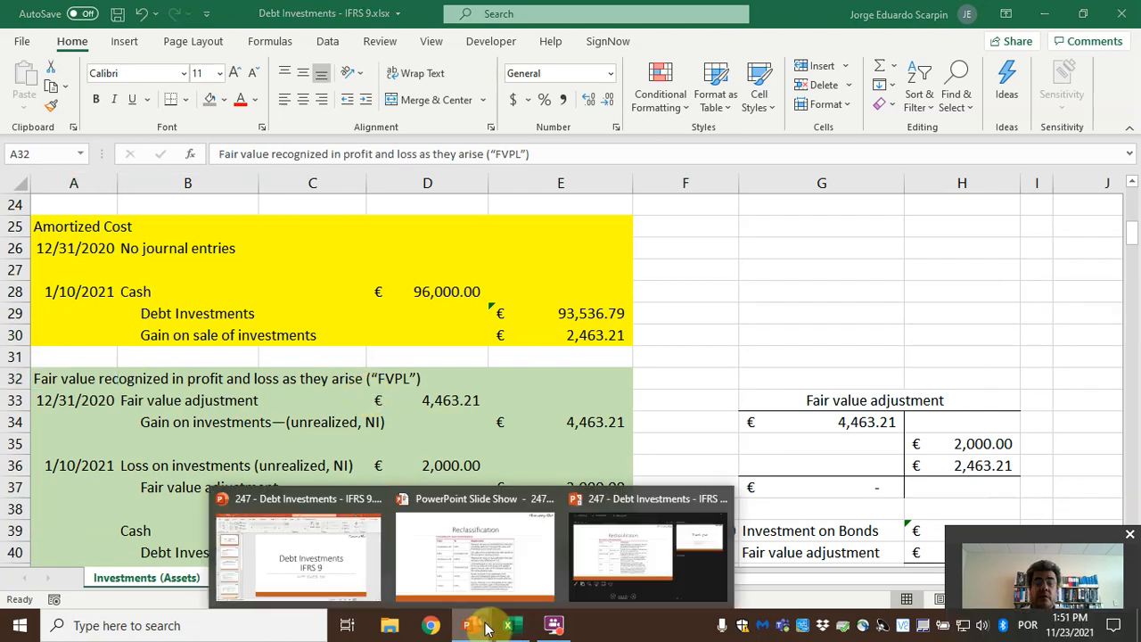
{"action": "mouse_move", "coordinate": [465, 575]}
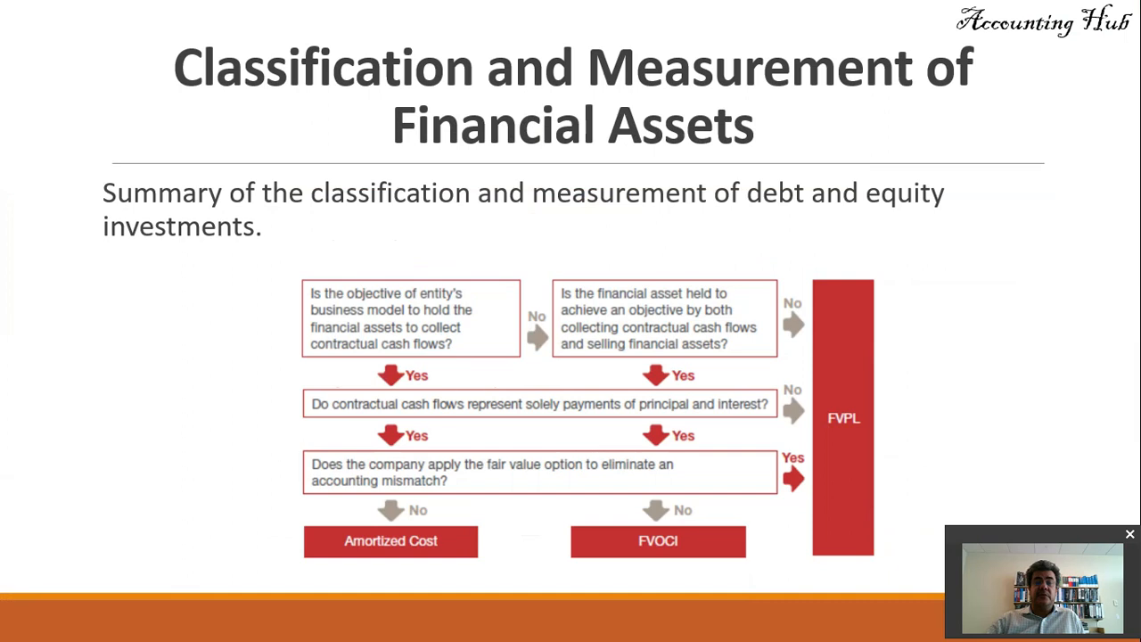
{"action": "key", "text": "Right"}
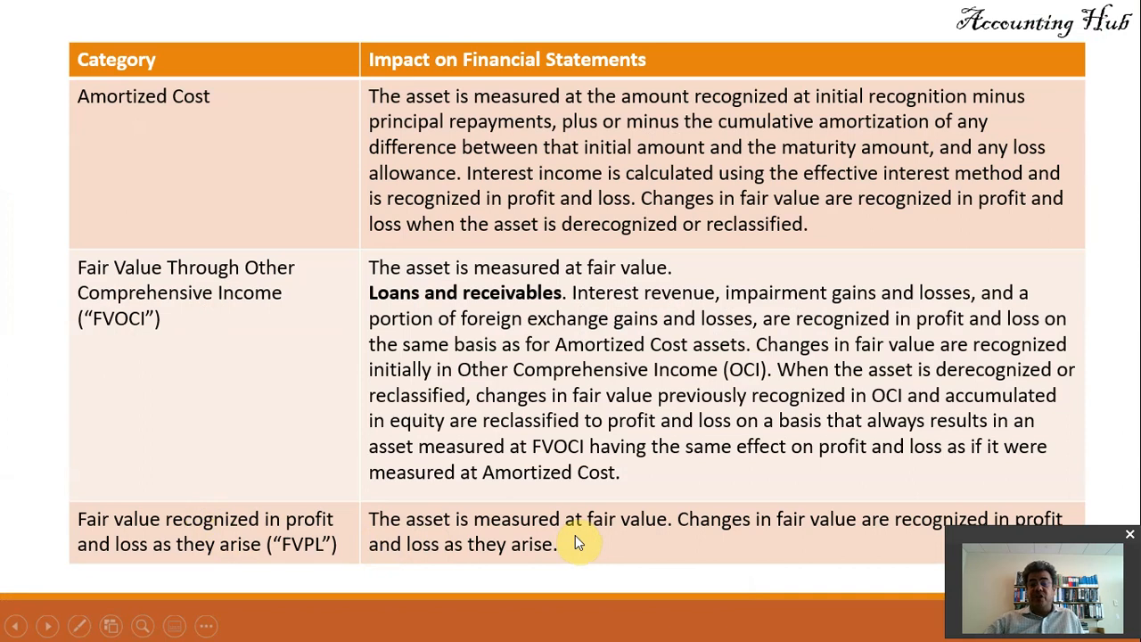
Return to Excel and compare the semiannual interest entries in A14:E20 with the Amortized Cost and FVPL sections.
{"action": "key", "text": "alt+Tab"}
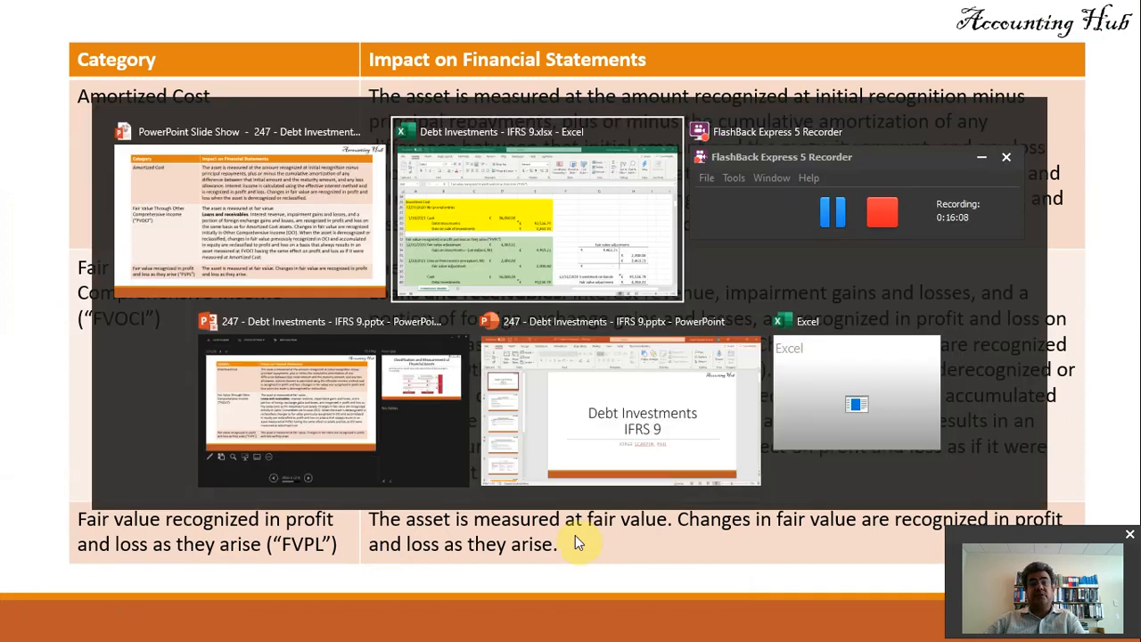
{"action": "scroll", "coordinate": [501, 383], "scroll_direction": "up", "scroll_amount": 2}
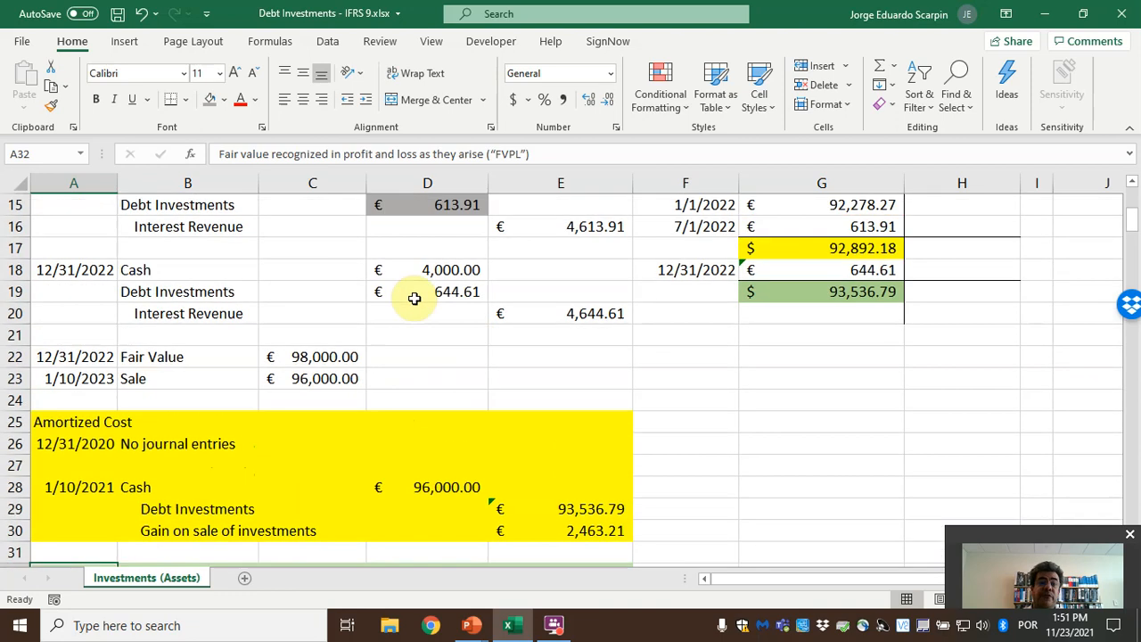
{"action": "left_click_drag", "start_coordinate": [79, 249], "coordinate": [571, 389]}
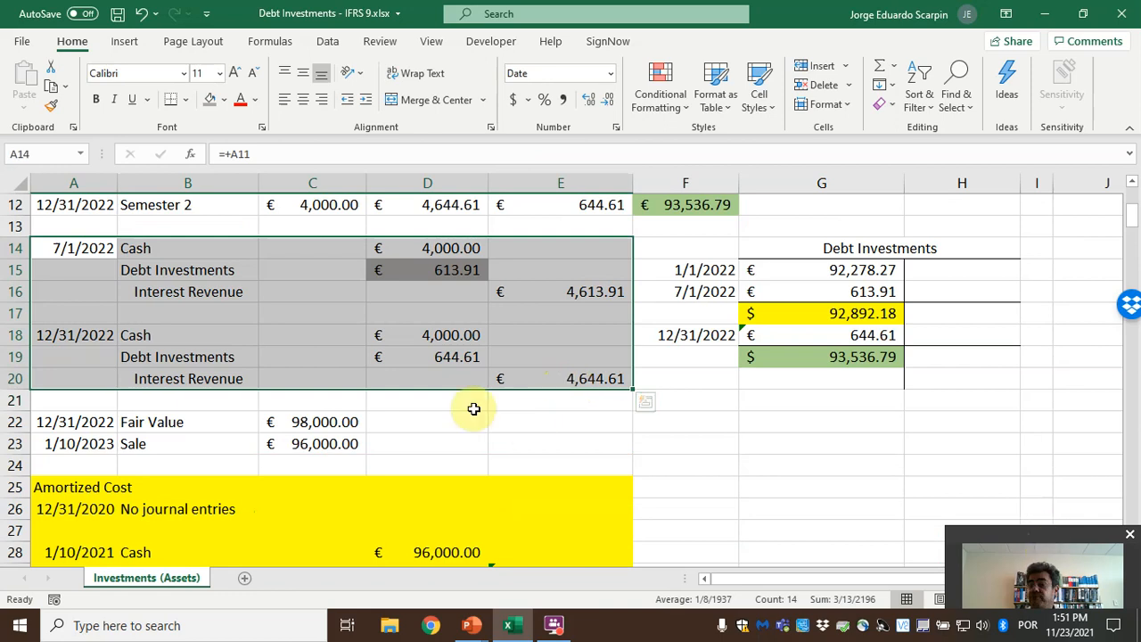
{"action": "left_click_drag", "start_coordinate": [1054, 534], "coordinate": [1053, 503]}
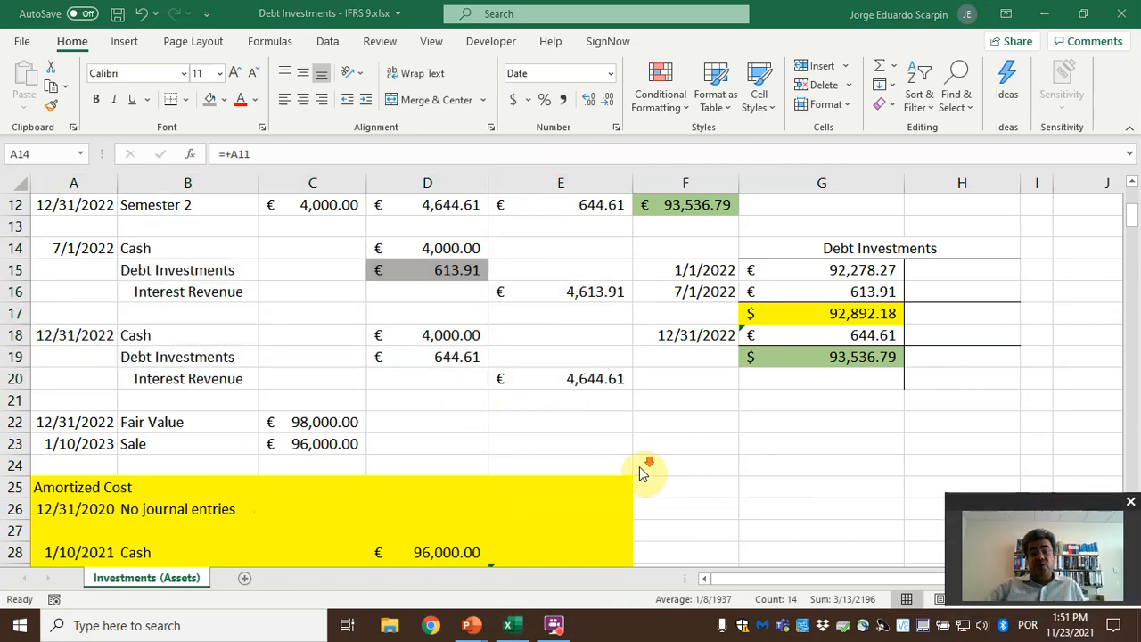
{"action": "scroll", "coordinate": [639, 467], "scroll_direction": "down", "scroll_amount": 2}
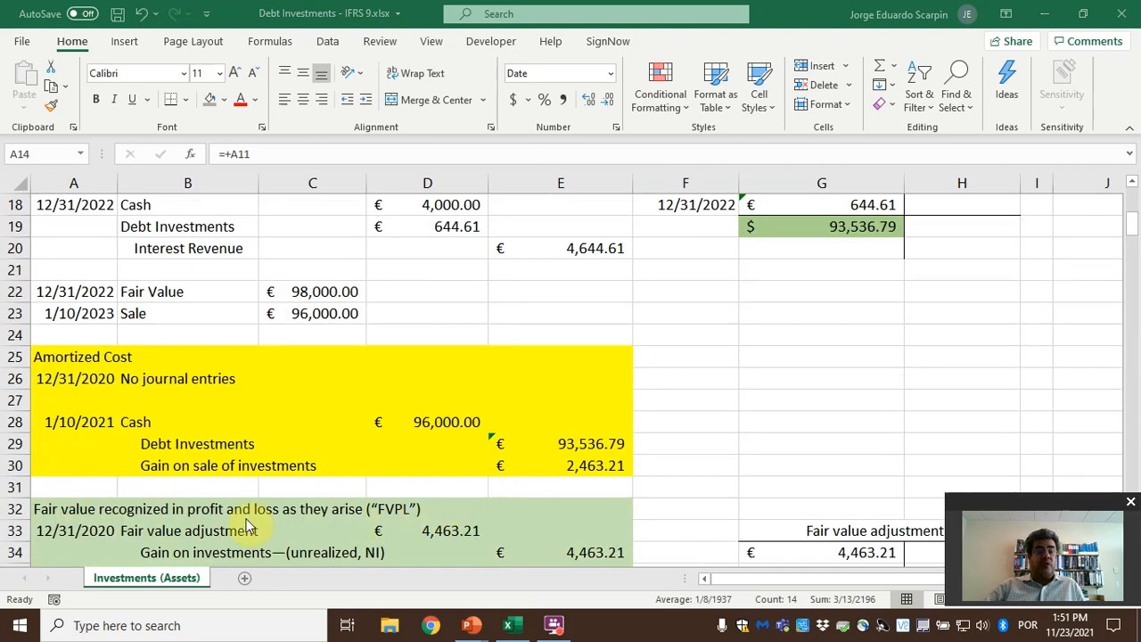
{"action": "scroll", "coordinate": [410, 419], "scroll_direction": "up", "scroll_amount": 2}
{"action": "left_click", "coordinate": [108, 244]}
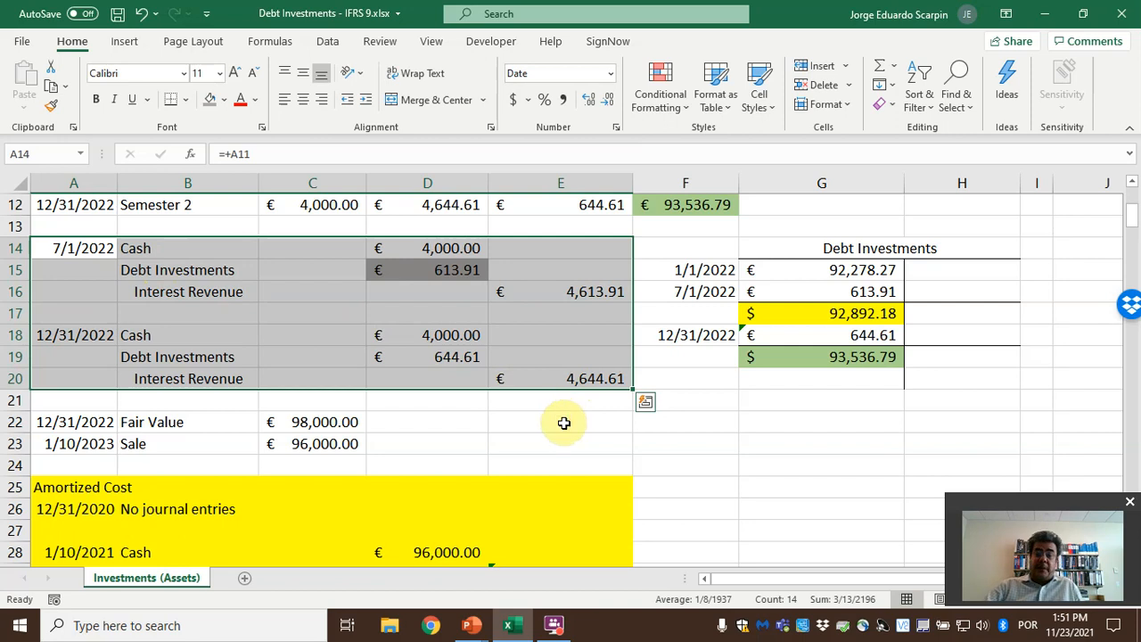
{"action": "scroll", "coordinate": [563, 422], "scroll_direction": "down", "scroll_amount": 3}
{"action": "scroll", "coordinate": [566, 428], "scroll_direction": "down", "scroll_amount": 1}
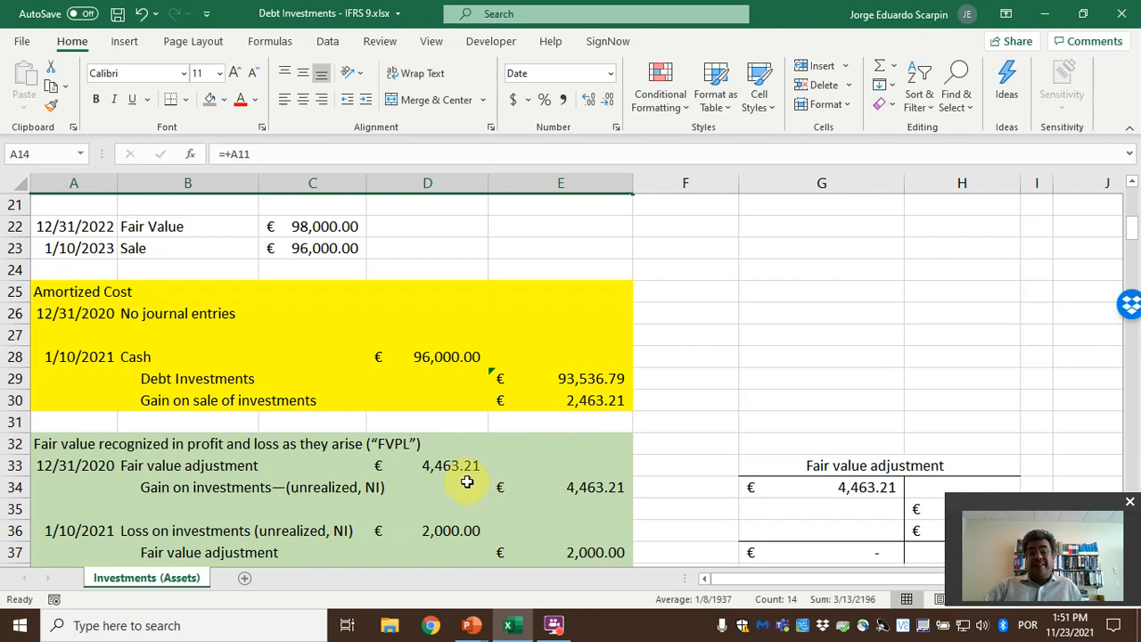
{"action": "scroll", "coordinate": [407, 356], "scroll_direction": "up", "scroll_amount": 1}
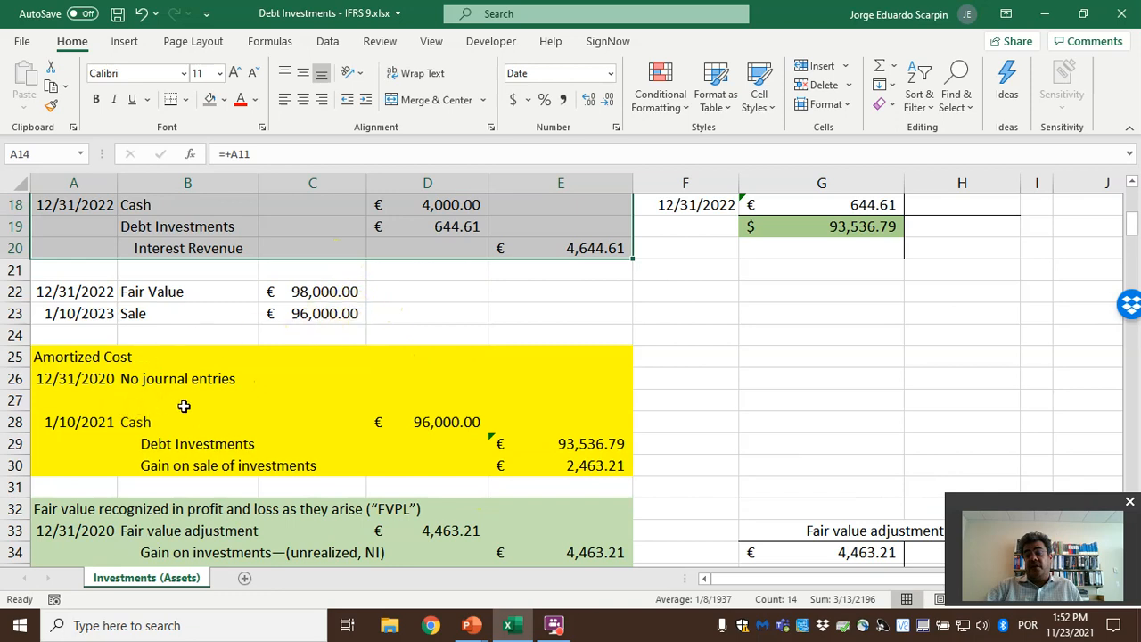
{"action": "scroll", "coordinate": [376, 393], "scroll_direction": "down", "scroll_amount": 2}
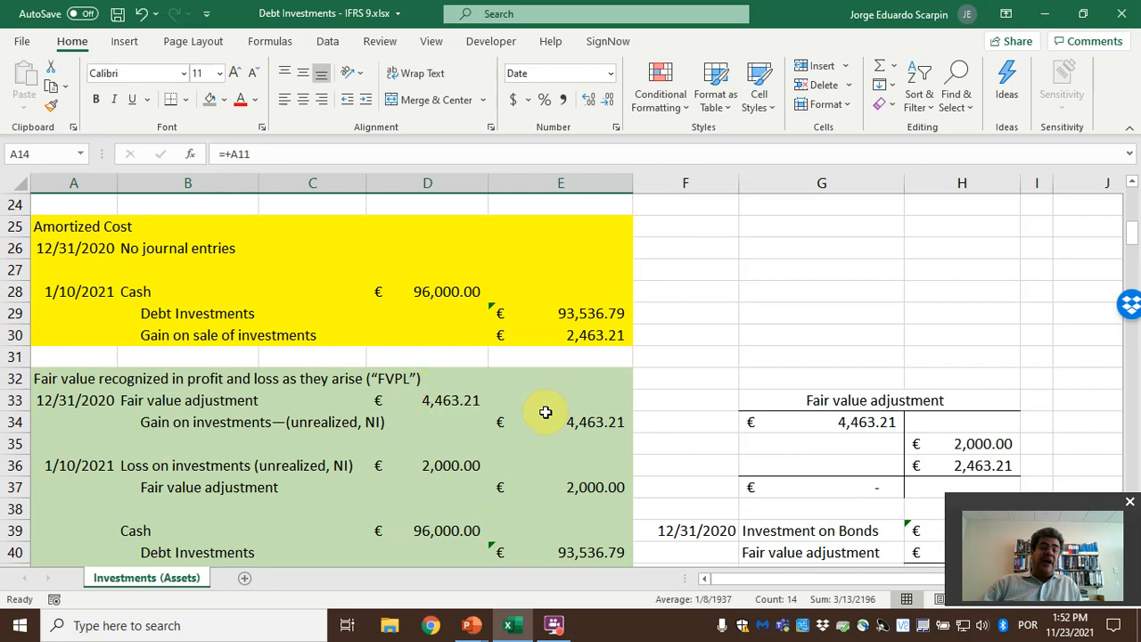
Replace the FVPL fair value adjustment debit in D33 with the year-end fair value less the Debt Investments balance, =C22-G19.
{"action": "left_click", "coordinate": [462, 403]}
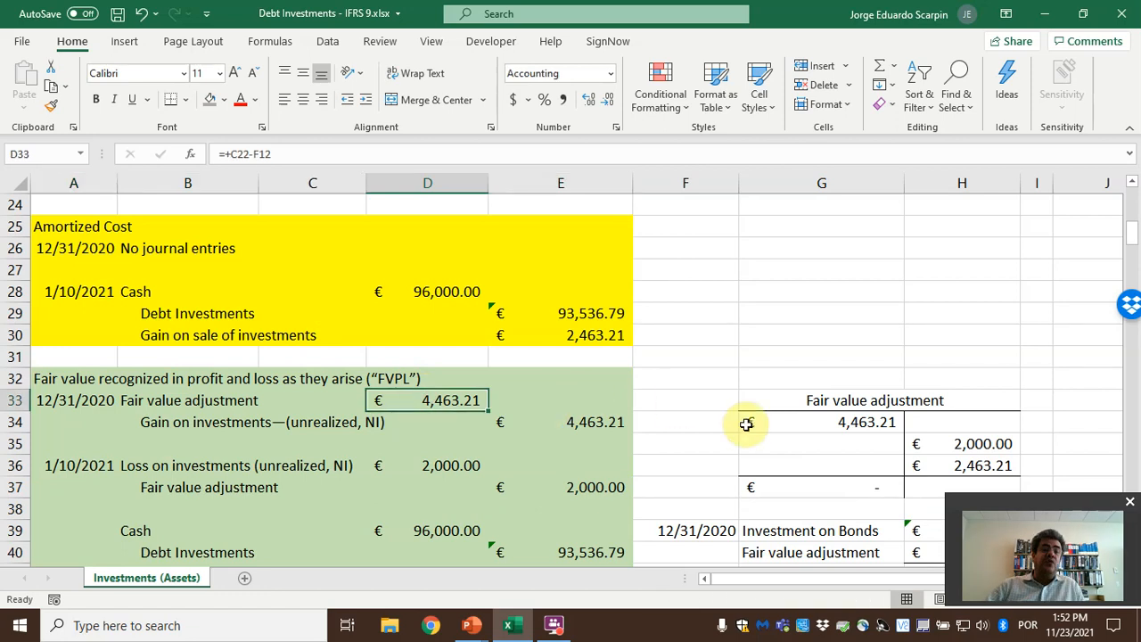
{"action": "scroll", "coordinate": [700, 468], "scroll_direction": "up", "scroll_amount": 1}
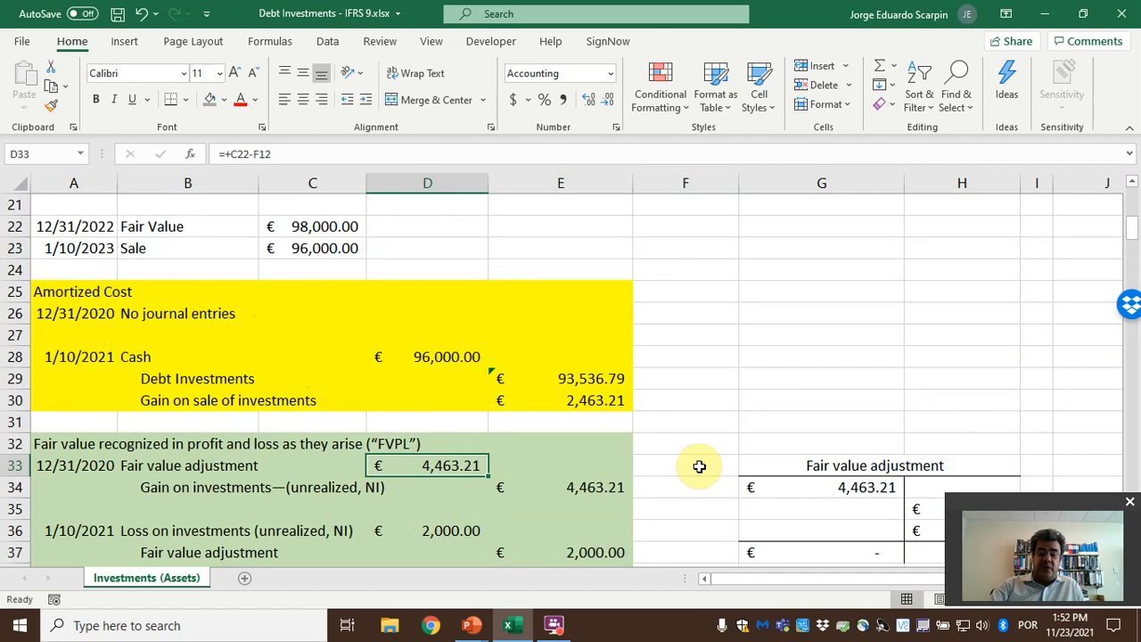
{"action": "key", "text": "Delete"}
{"action": "type", "text": "="}
{"action": "key", "text": "Up"}
{"action": "key", "text": "Up"}
{"action": "key", "text": "Up"}
{"action": "key", "text": "Up"}
{"action": "key", "text": "Up"}
{"action": "key", "text": "Up"}
{"action": "key", "text": "Up"}
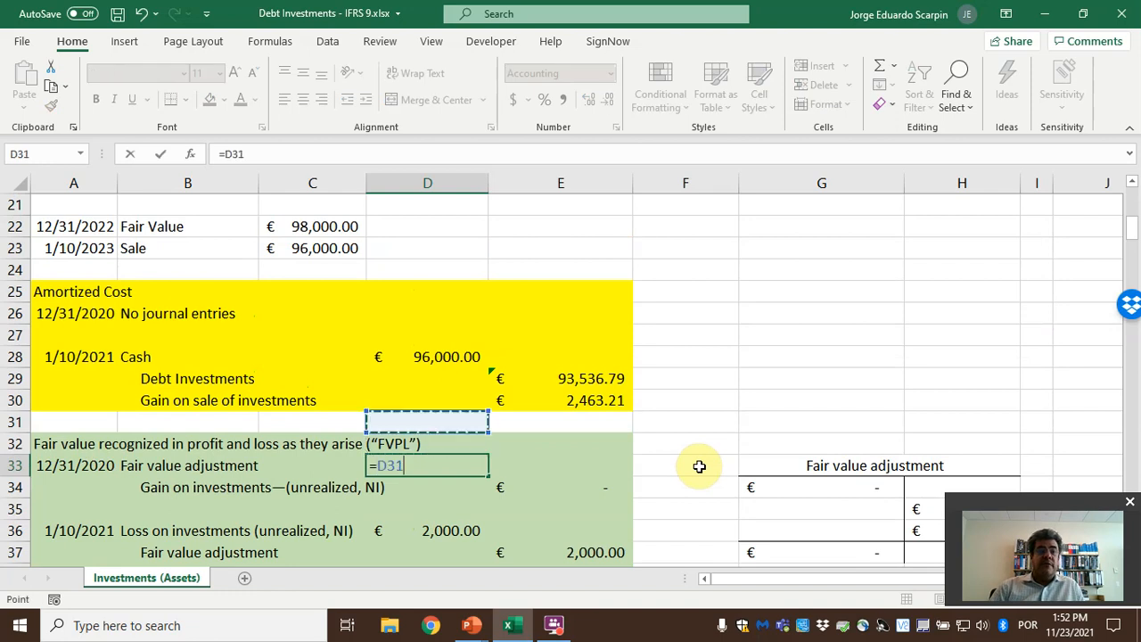
{"action": "key", "text": "Up"}
{"action": "key", "text": "Up"}
{"action": "key", "text": "Up"}
{"action": "key", "text": "Up"}
{"action": "key", "text": "Left"}
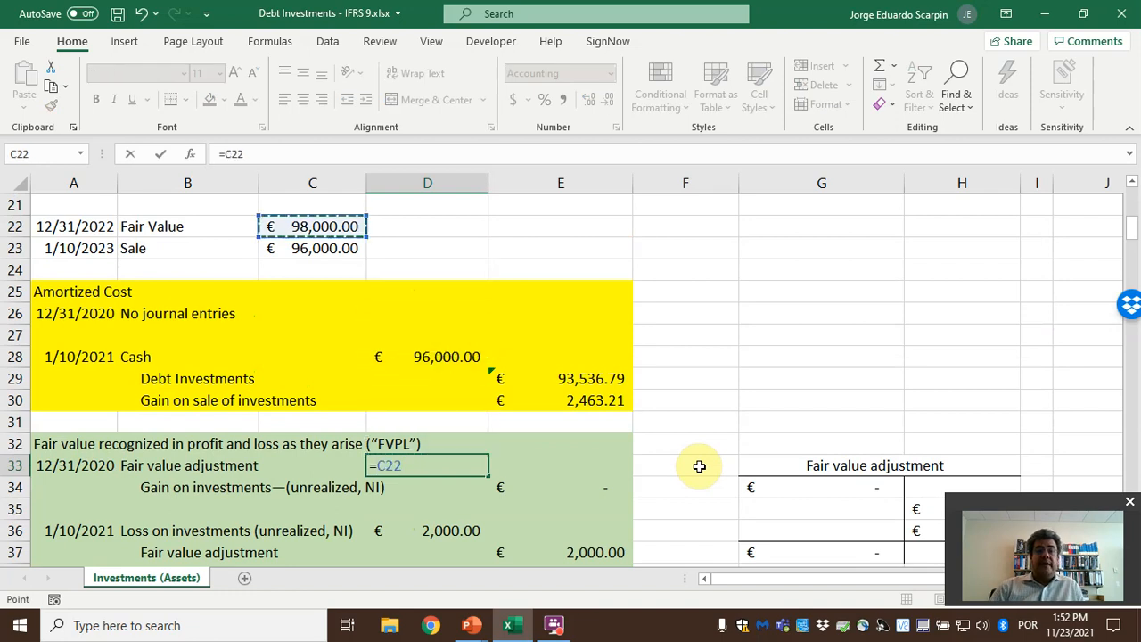
{"action": "type", "text": "-"}
{"action": "scroll", "coordinate": [823, 371], "scroll_direction": "up", "scroll_amount": 1}
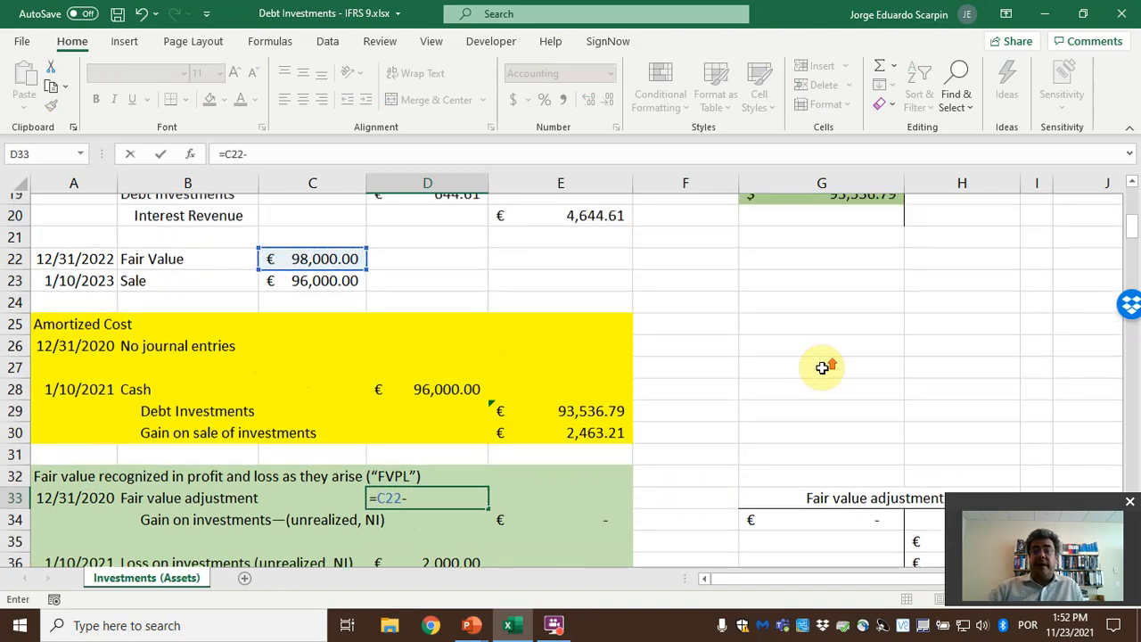
{"action": "scroll", "coordinate": [812, 376], "scroll_direction": "up", "scroll_amount": 2}
{"action": "left_click", "coordinate": [802, 357]}
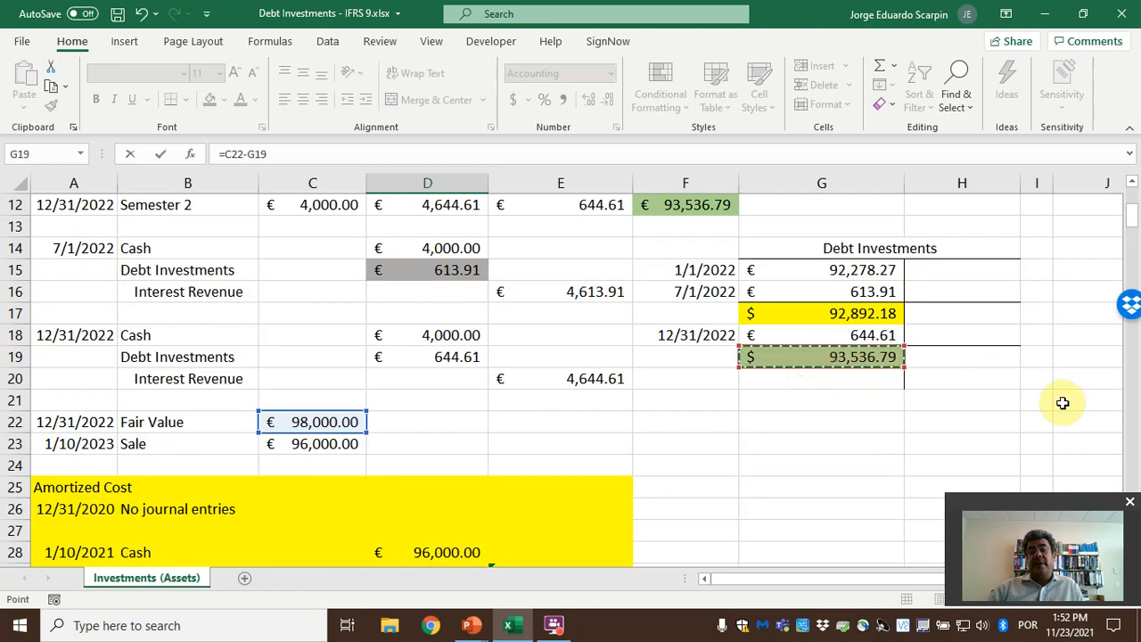
{"action": "key", "text": "Return"}
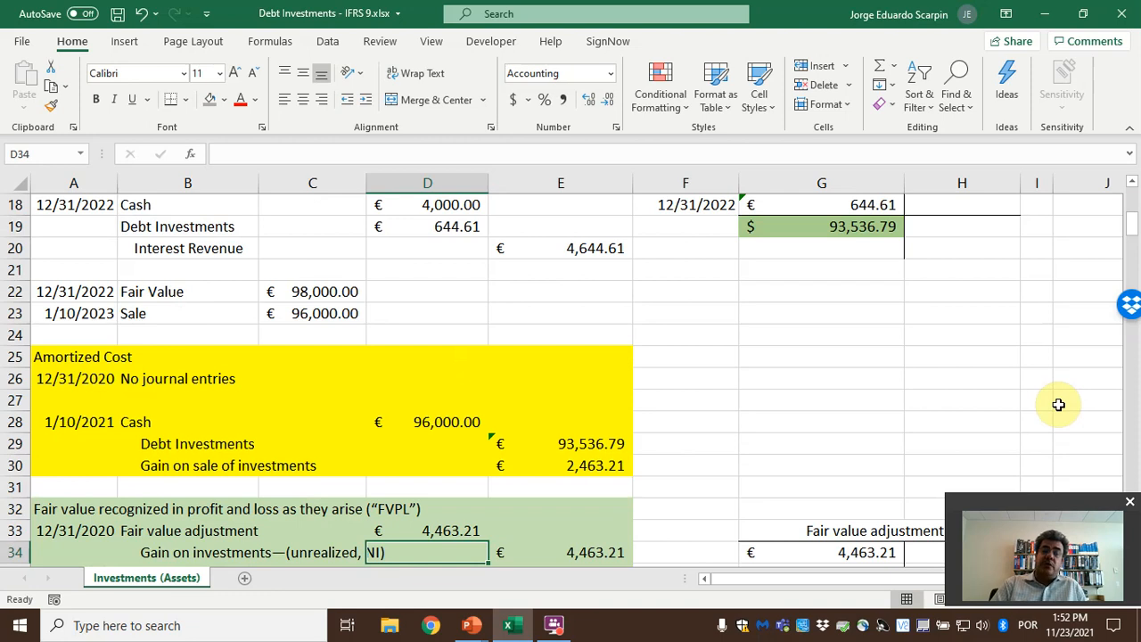
Change the unrealized gain label in B34 to "Gain on investments—(unrealized, PL)".
{"action": "key", "text": "Right"}
{"action": "key", "text": "Left"}
{"action": "key", "text": "Left"}
{"action": "key", "text": "Left"}
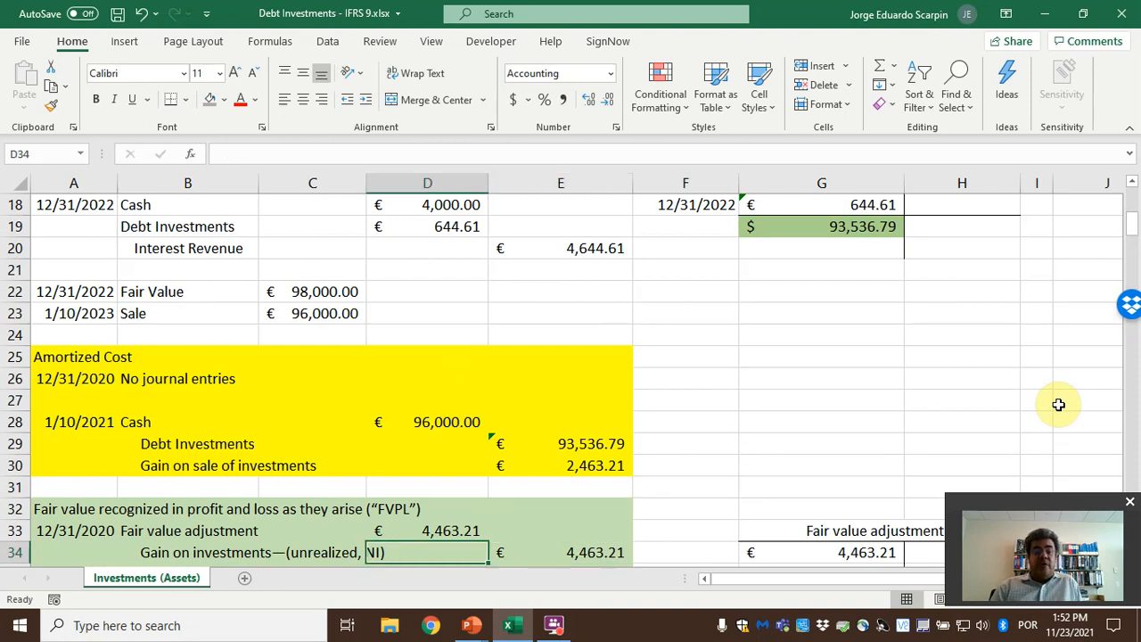
{"action": "key", "text": "Right"}
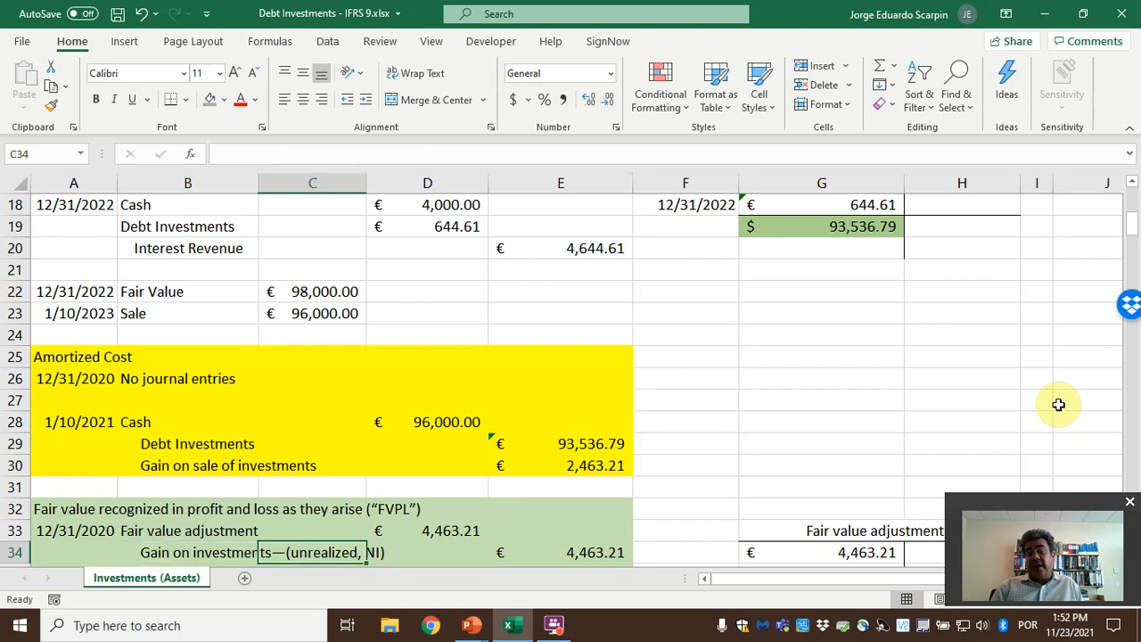
{"action": "key", "text": "Left"}
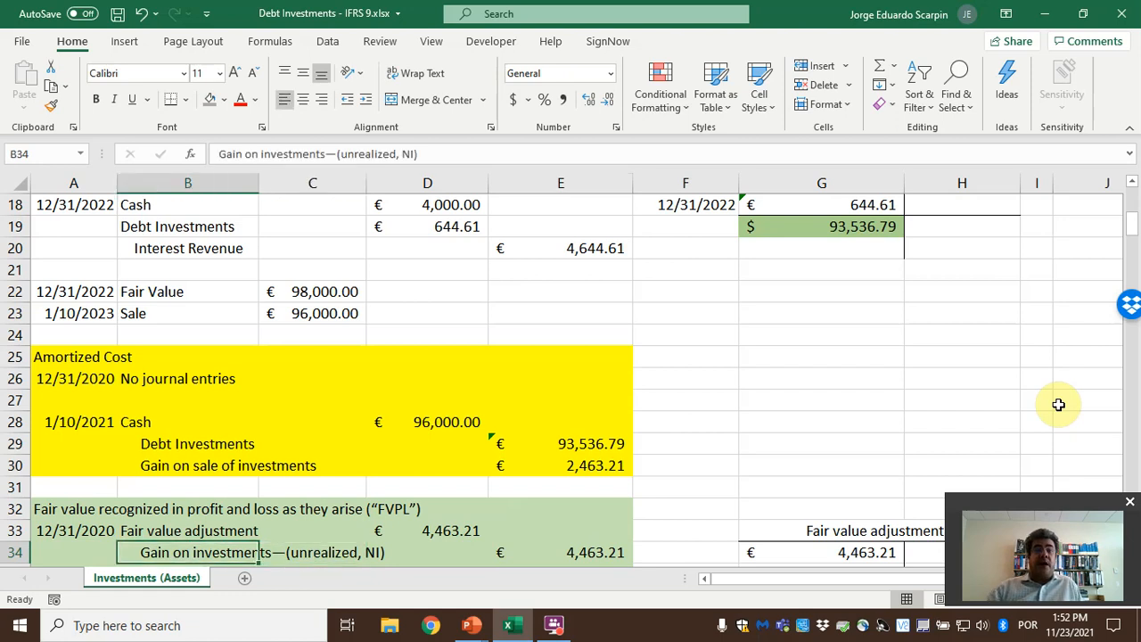
{"action": "left_click", "coordinate": [401, 153]}
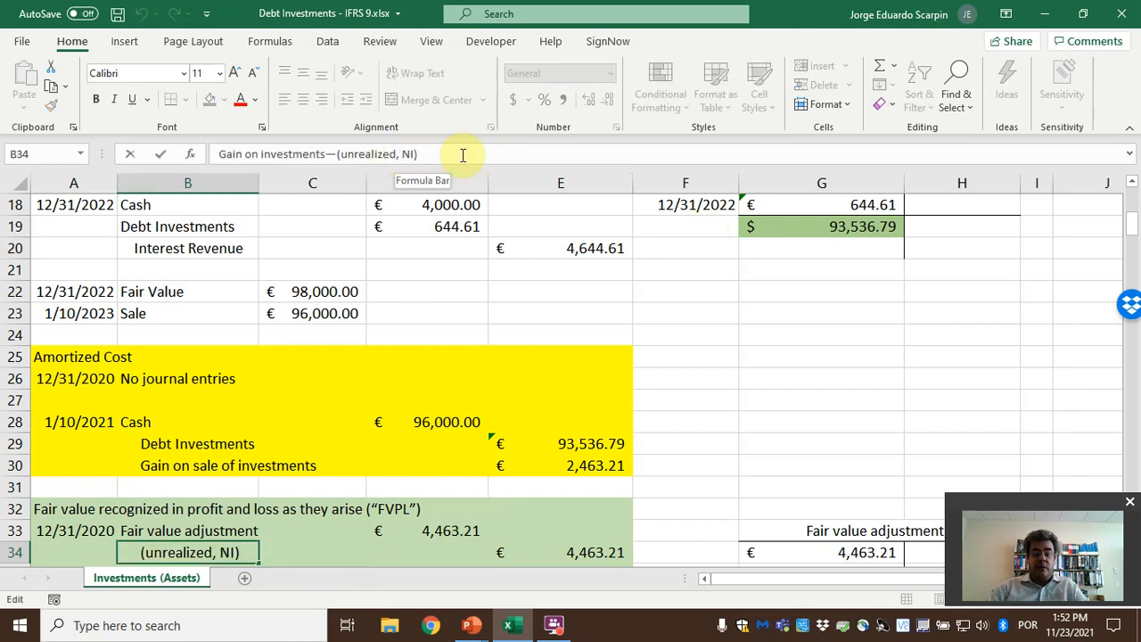
{"action": "type", "text": "p"}
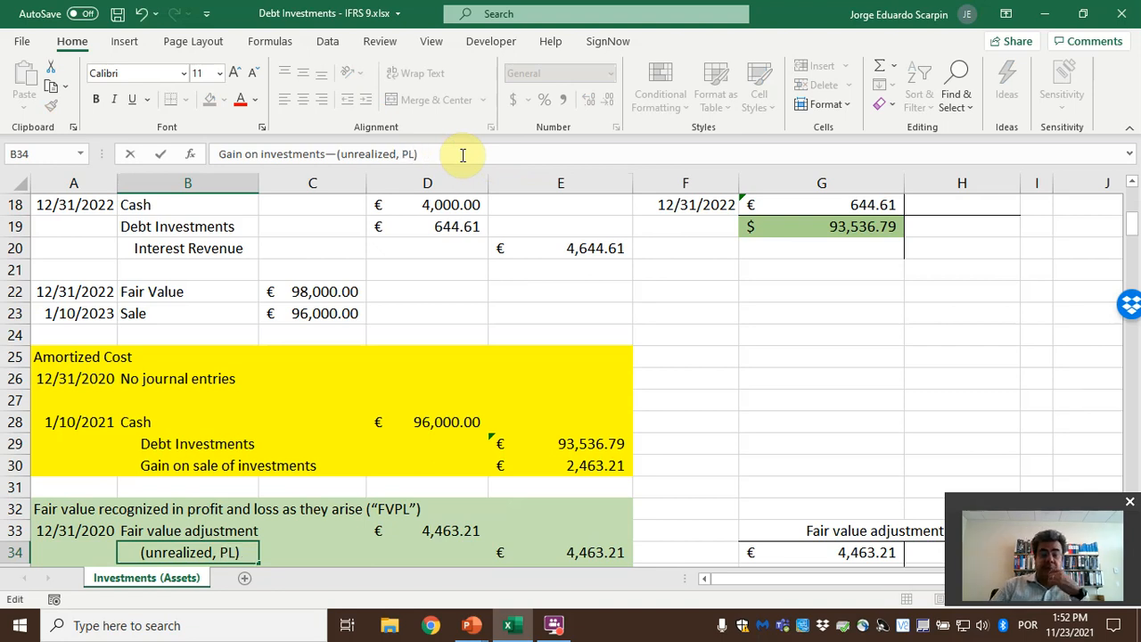
{"action": "key", "text": "Return"}
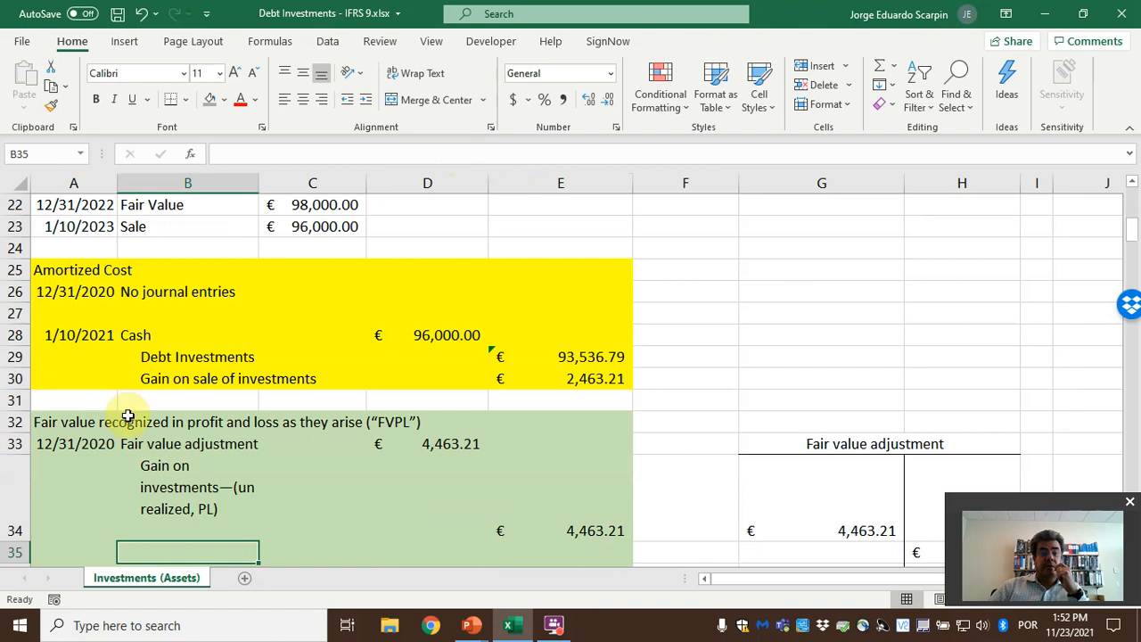
{"action": "left_click", "coordinate": [198, 492]}
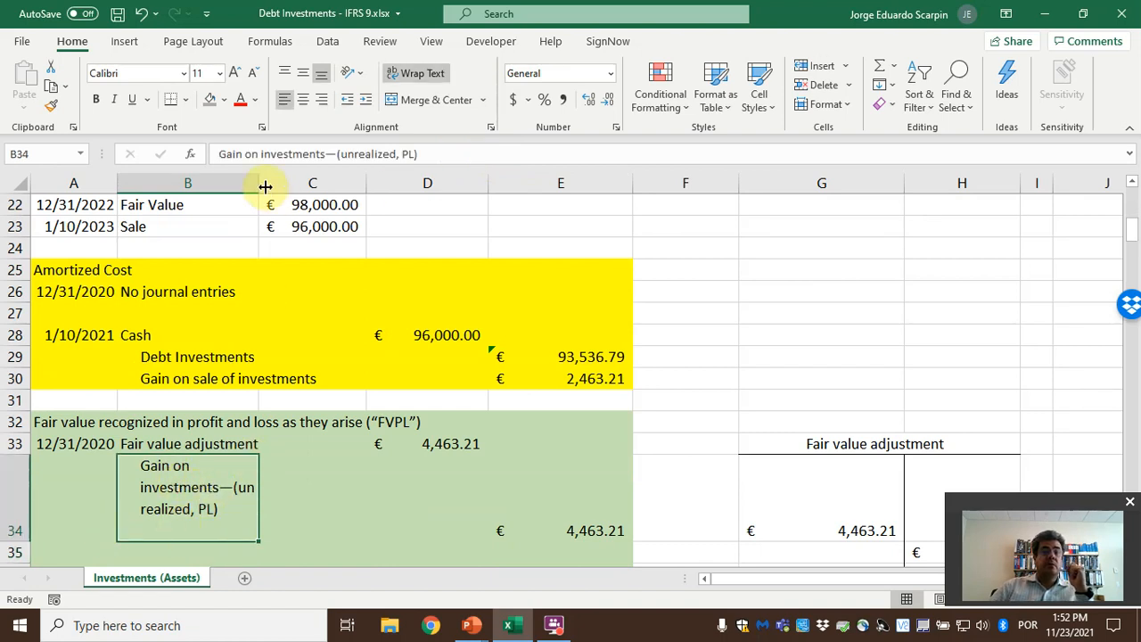
{"action": "left_click_drag", "start_coordinate": [259, 185], "coordinate": [266, 186]}
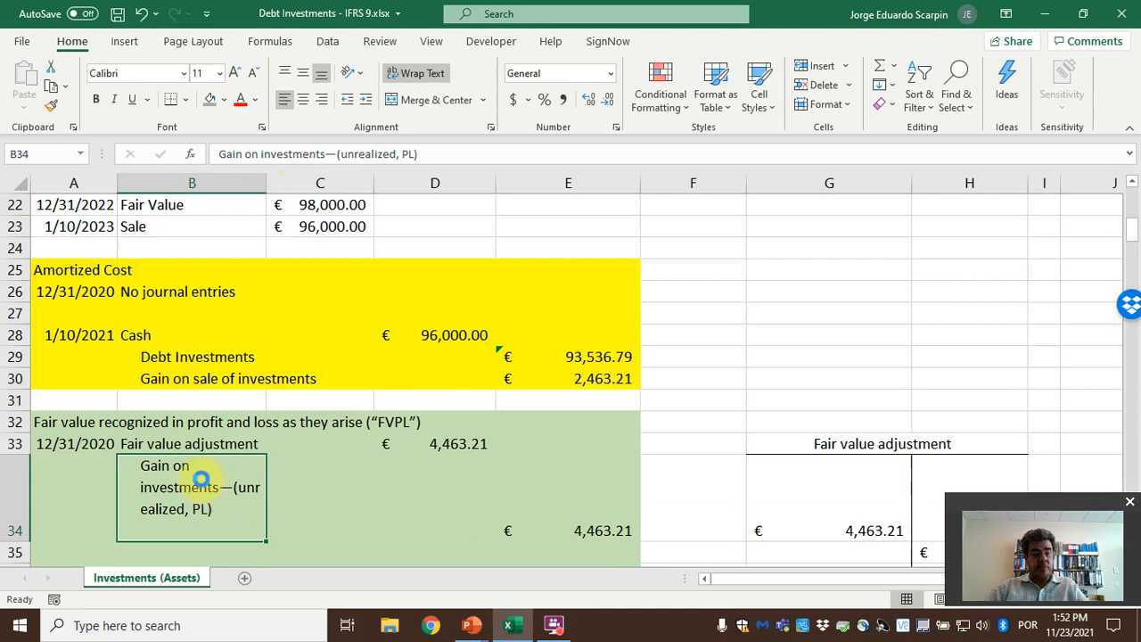
{"action": "key", "text": "ctrl+z"}
{"action": "key", "text": "ctrl+z"}
{"action": "key", "text": "ctrl+z"}
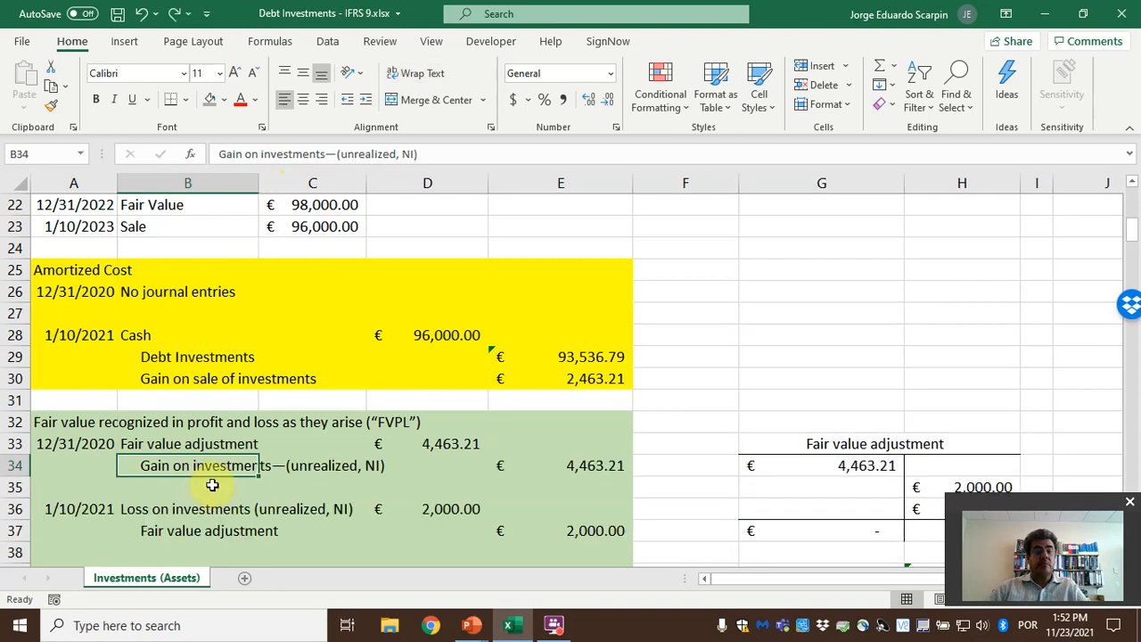
Enter the B34 label as "Gain on investments—(unrealized, PL)" and turn off text wrapping for that cell.
{"action": "left_click", "coordinate": [407, 153]}
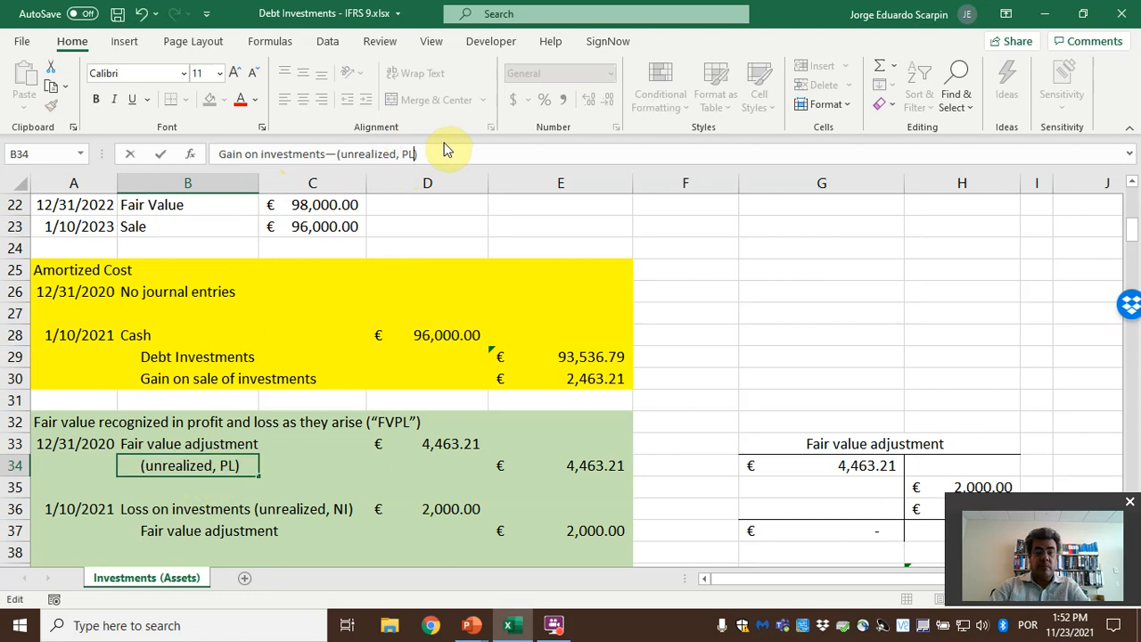
{"action": "key", "text": "Return"}
{"action": "left_click", "coordinate": [211, 466]}
{"action": "right_click", "coordinate": [211, 466]}
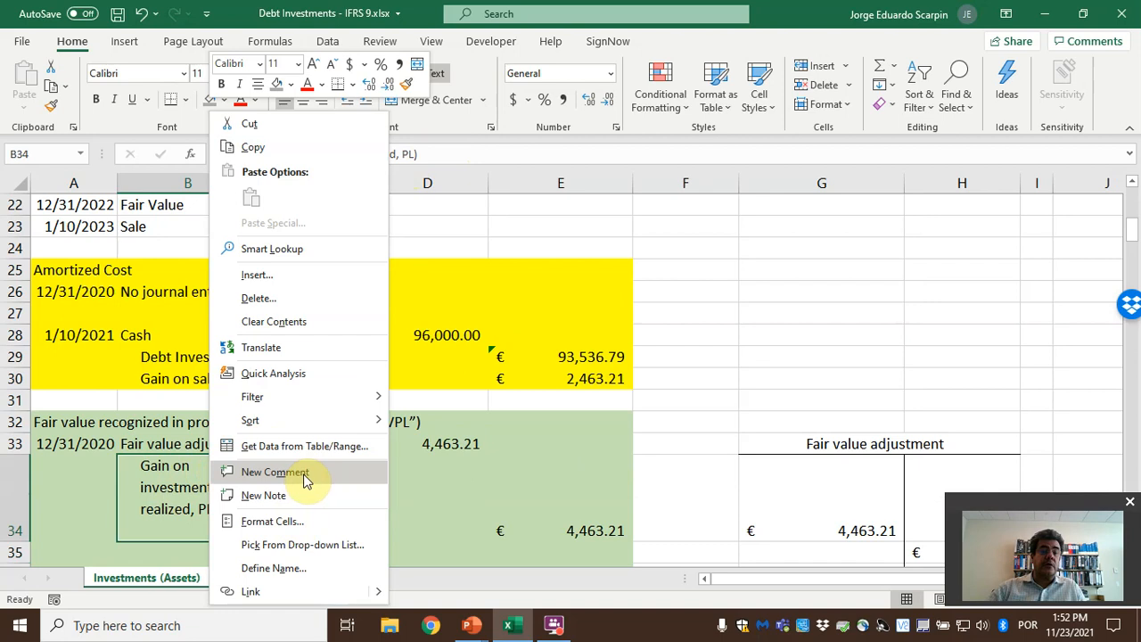
{"action": "key", "text": "Escape"}
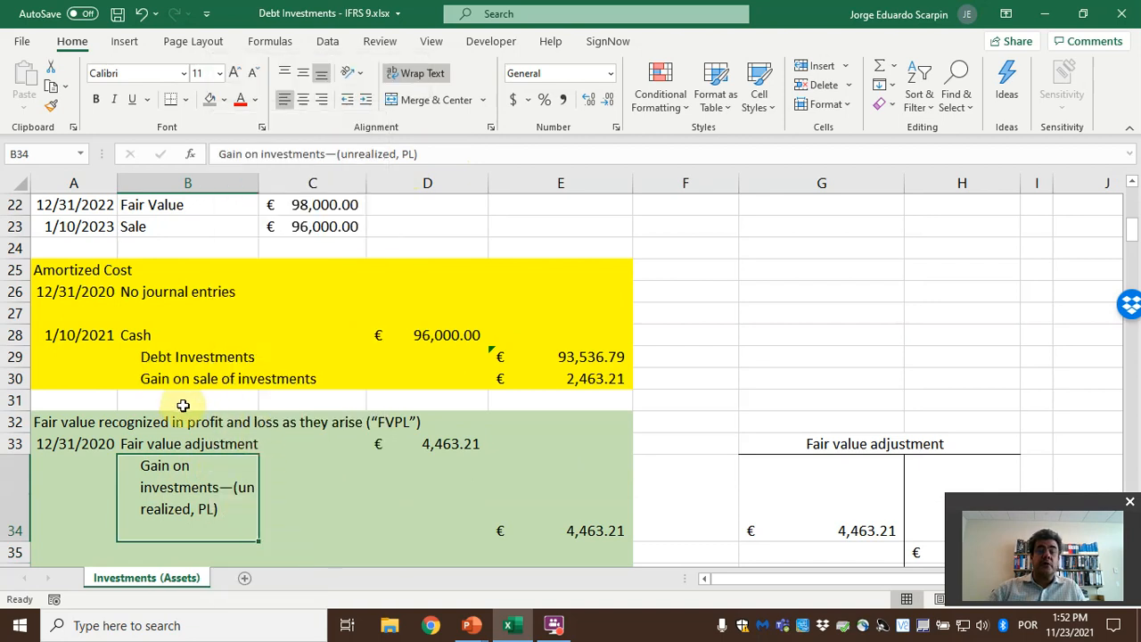
{"action": "key", "text": "ctrl+1"}
{"action": "left_click", "coordinate": [124, 389]}
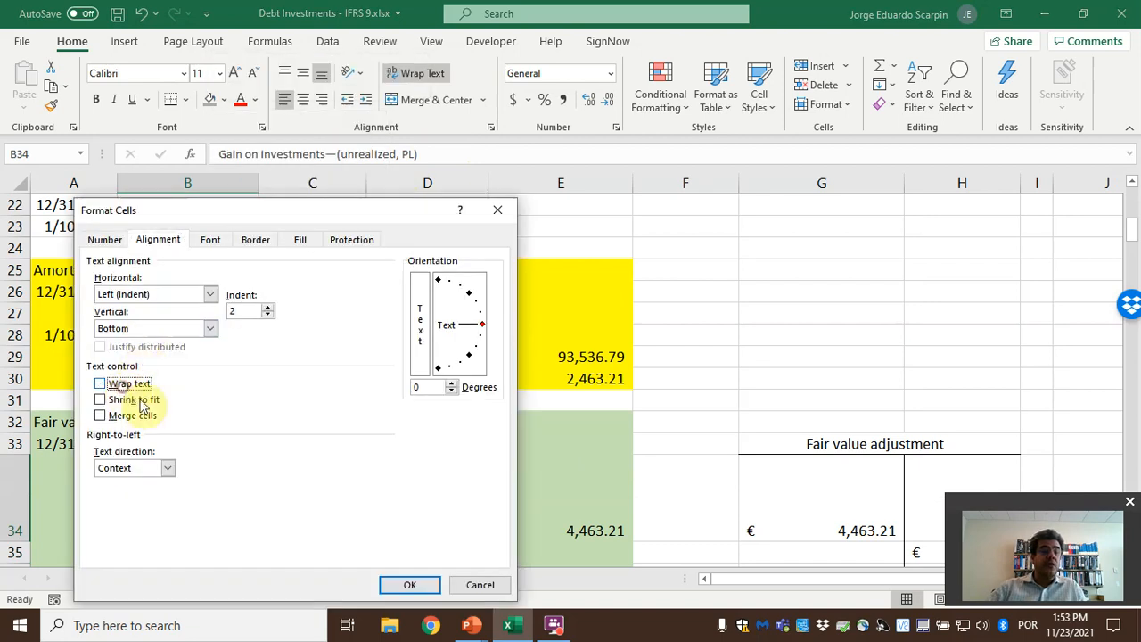
{"action": "left_click", "coordinate": [412, 583]}
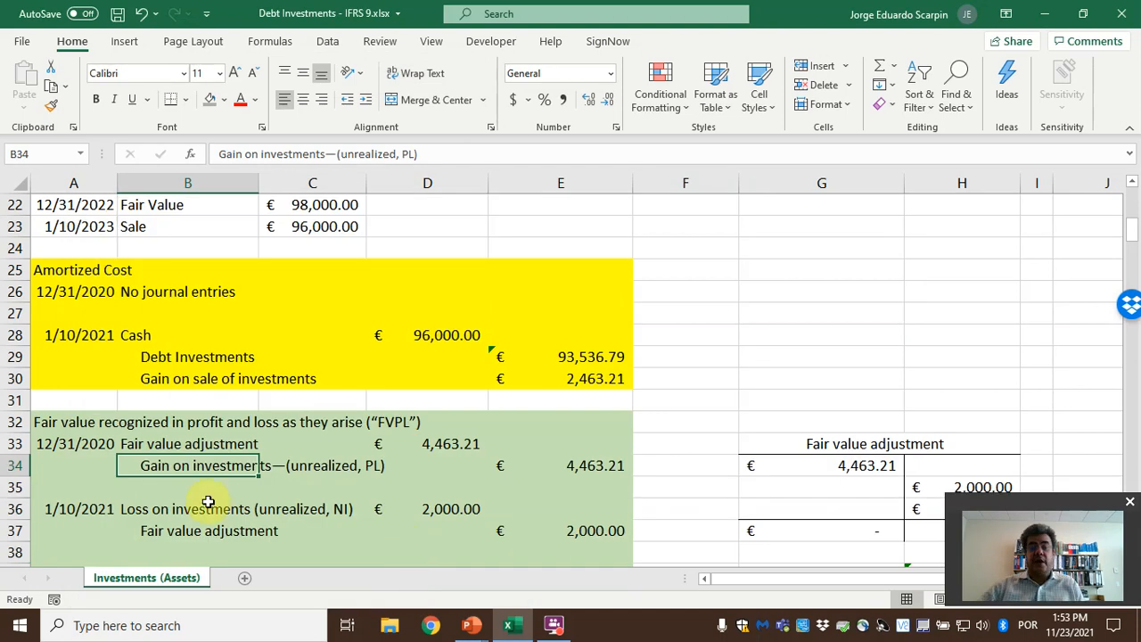
Change the unrealized loss label in B36 to "Loss on investments (unrealized, PL)".
{"action": "left_click", "coordinate": [214, 509]}
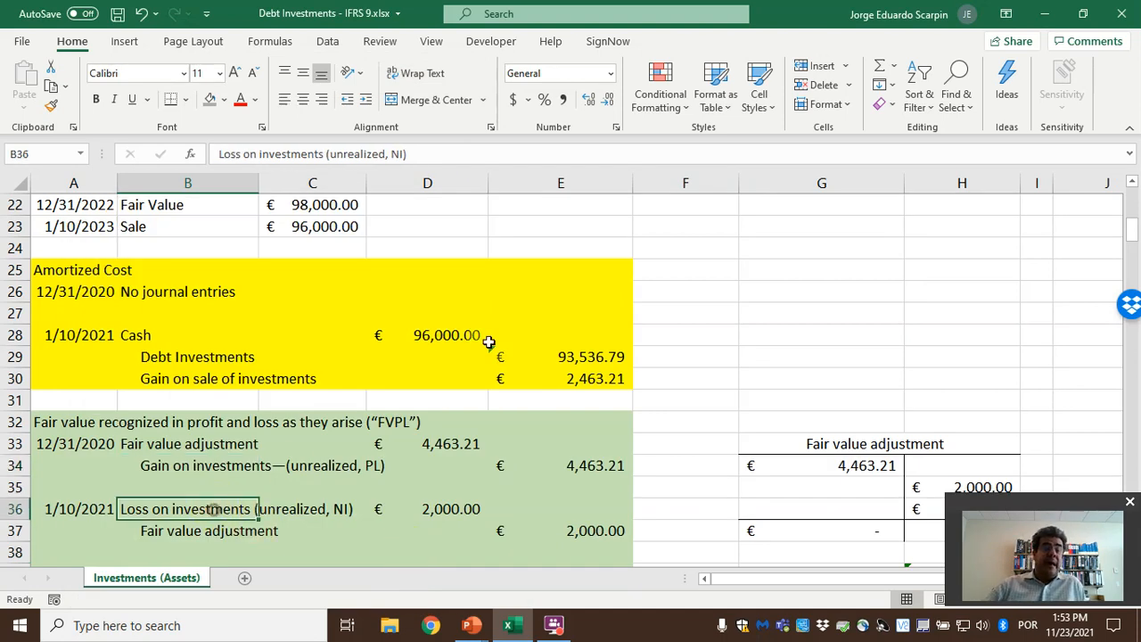
{"action": "left_click", "coordinate": [393, 154]}
{"action": "key", "text": "BackSpace"}
{"action": "type", "text": "PL"}
{"action": "key", "text": "Return"}
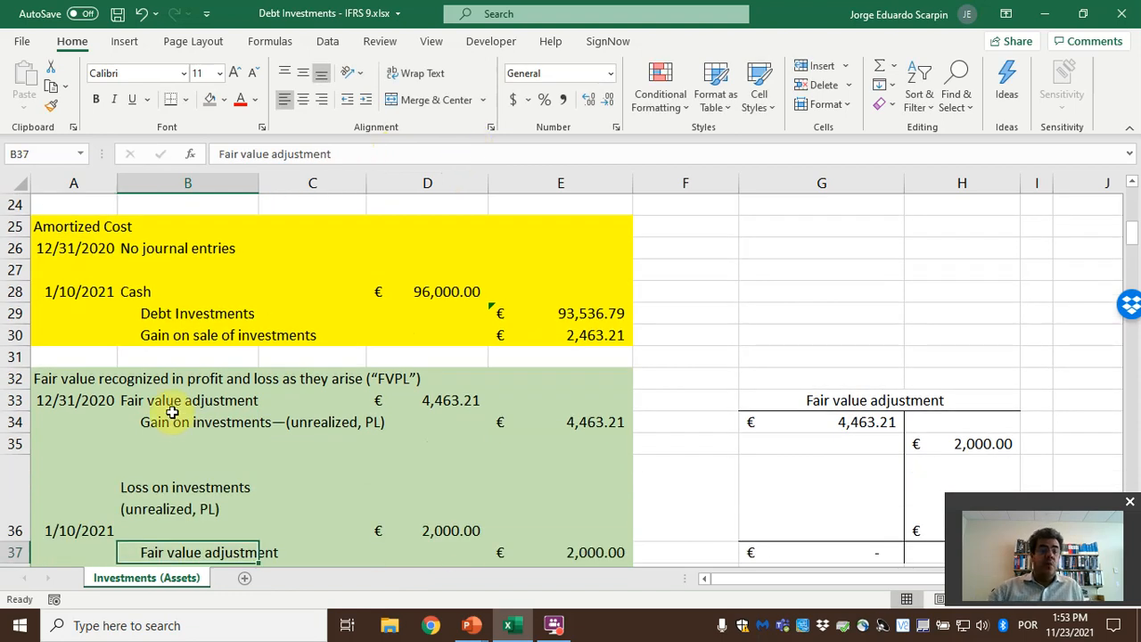
Copy the formatting of B34 onto the loss label in B36 and widen column C slightly to fit the text.
{"action": "left_click", "coordinate": [171, 418]}
{"action": "left_click", "coordinate": [51, 105]}
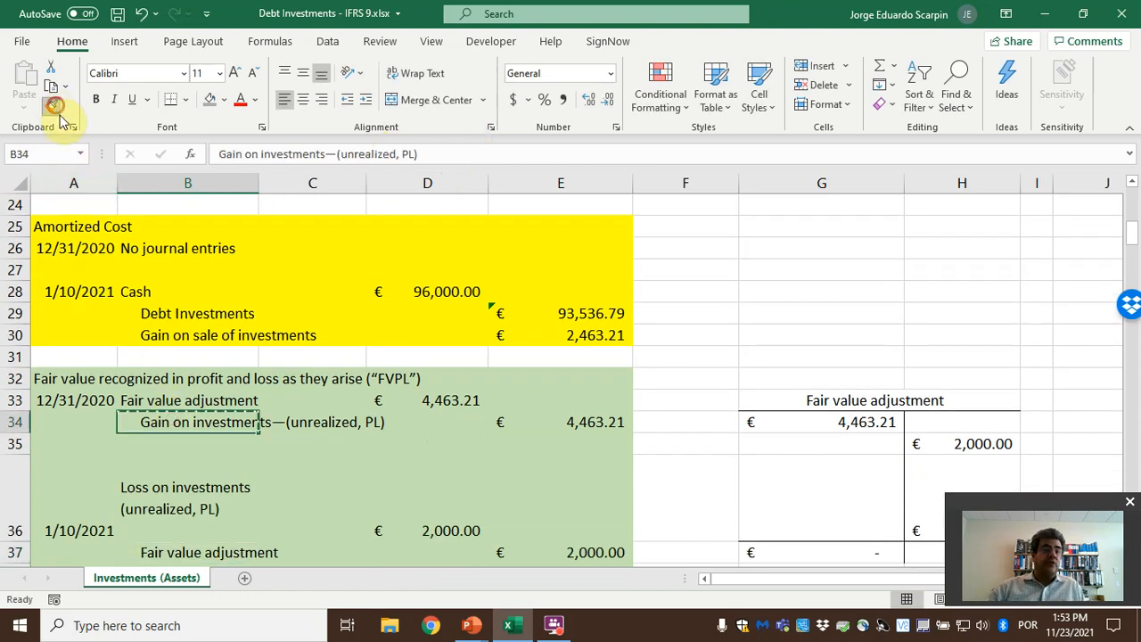
{"action": "left_click", "coordinate": [175, 489]}
{"action": "left_click", "coordinate": [346, 465]}
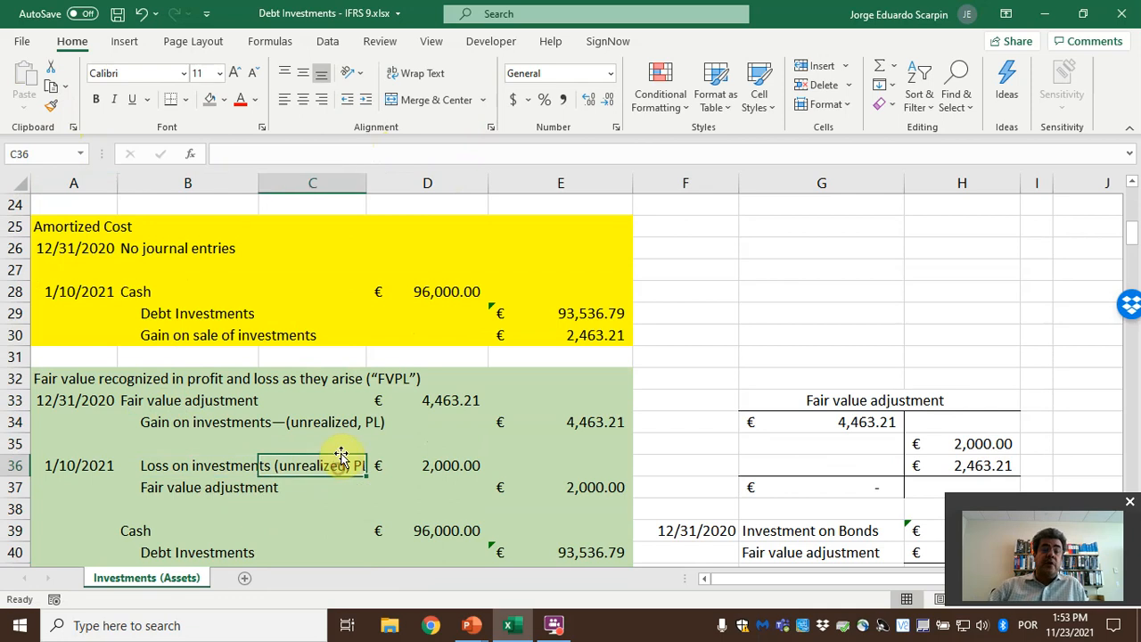
{"action": "left_click_drag", "start_coordinate": [366, 183], "coordinate": [378, 183]}
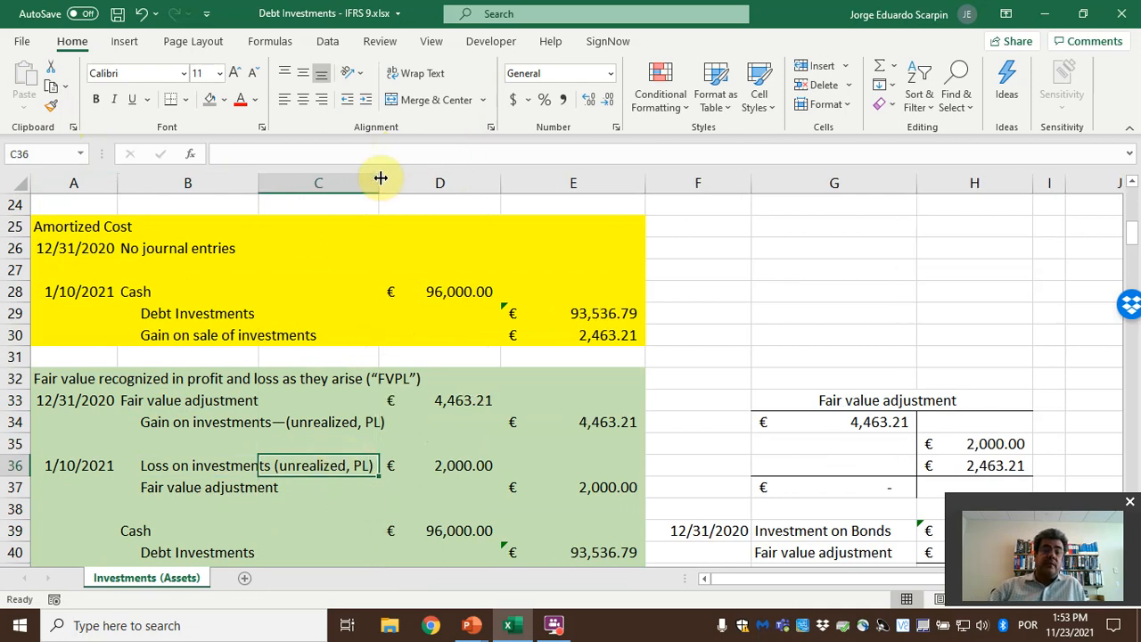
Remove the indent from the loss label in B36 so it aligns as a debit account.
{"action": "left_click", "coordinate": [185, 471]}
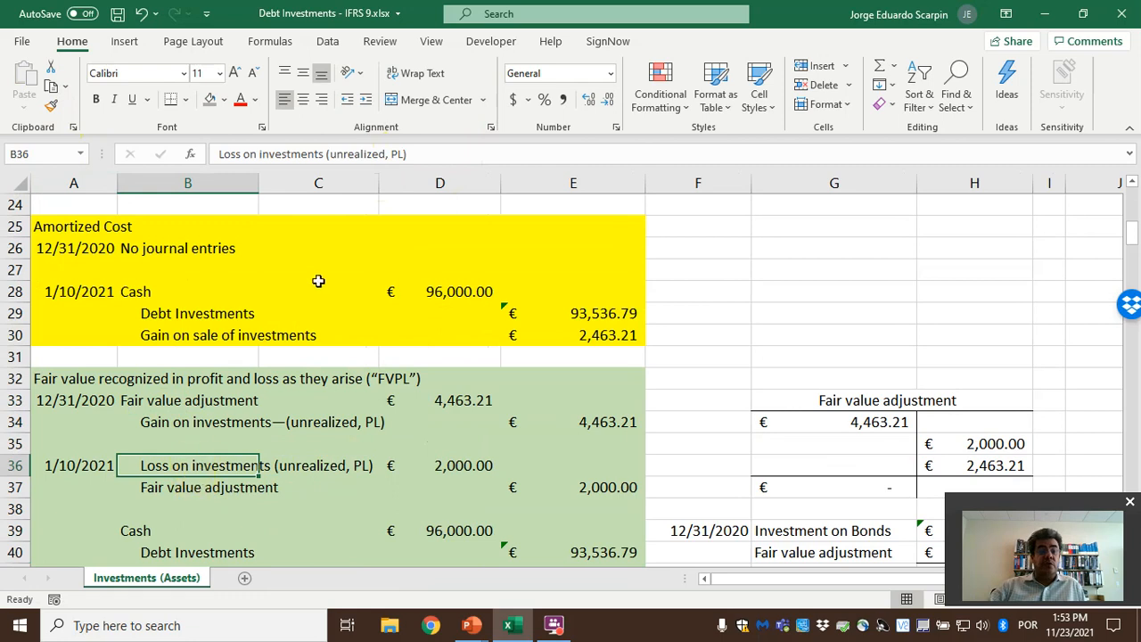
{"action": "left_click", "coordinate": [347, 100]}
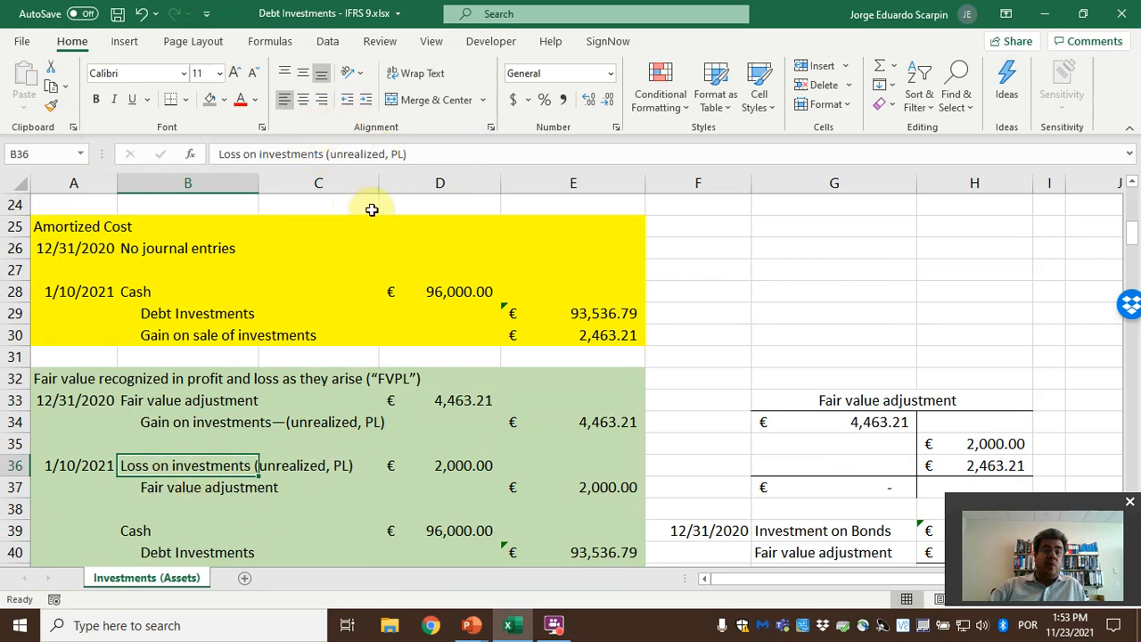
{"action": "key", "text": "ctrl+z"}
{"action": "left_click", "coordinate": [347, 100]}
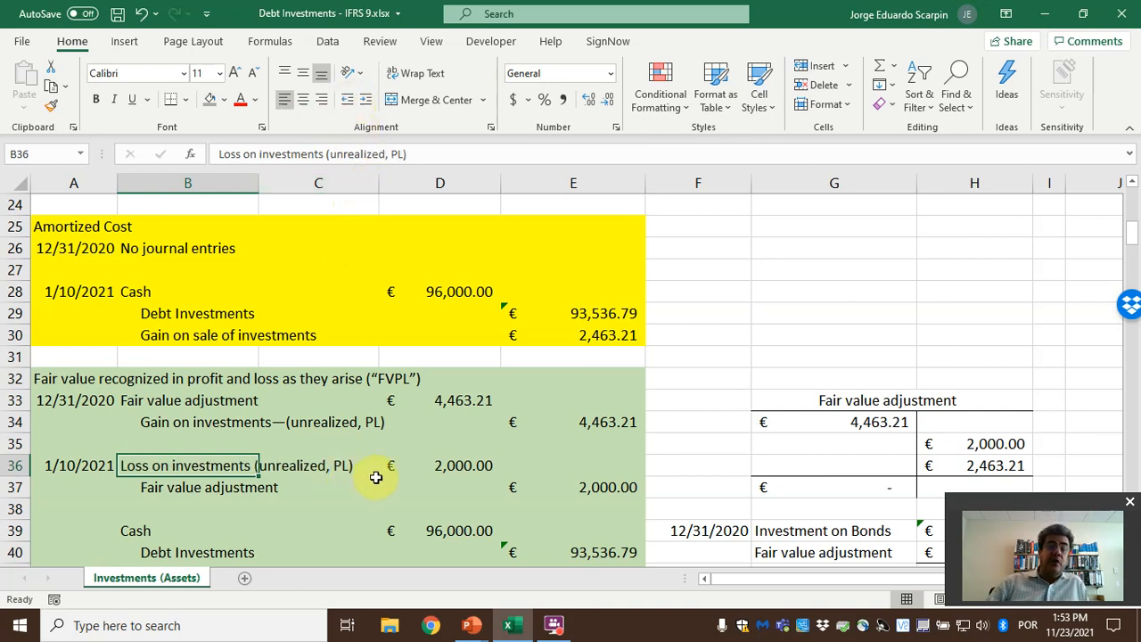
{"action": "left_click", "coordinate": [437, 466]}
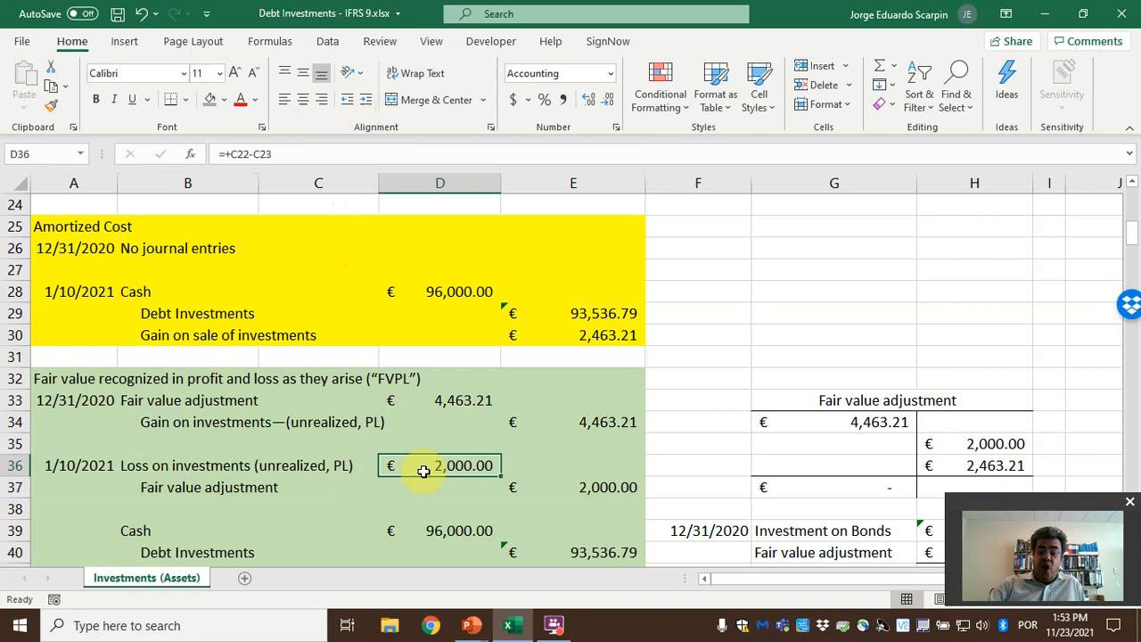
{"action": "key", "text": "Delete"}
{"action": "scroll", "coordinate": [484, 435], "scroll_direction": "up", "scroll_amount": 2}
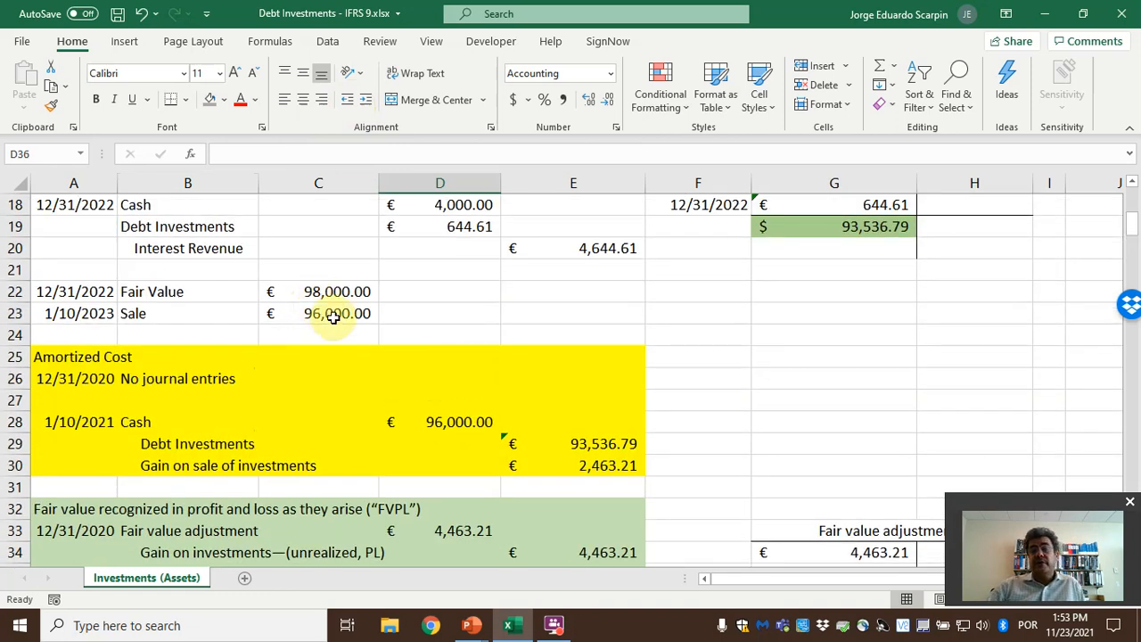
{"action": "scroll", "coordinate": [532, 433], "scroll_direction": "down", "scroll_amount": 1}
{"action": "type", "text": "="}
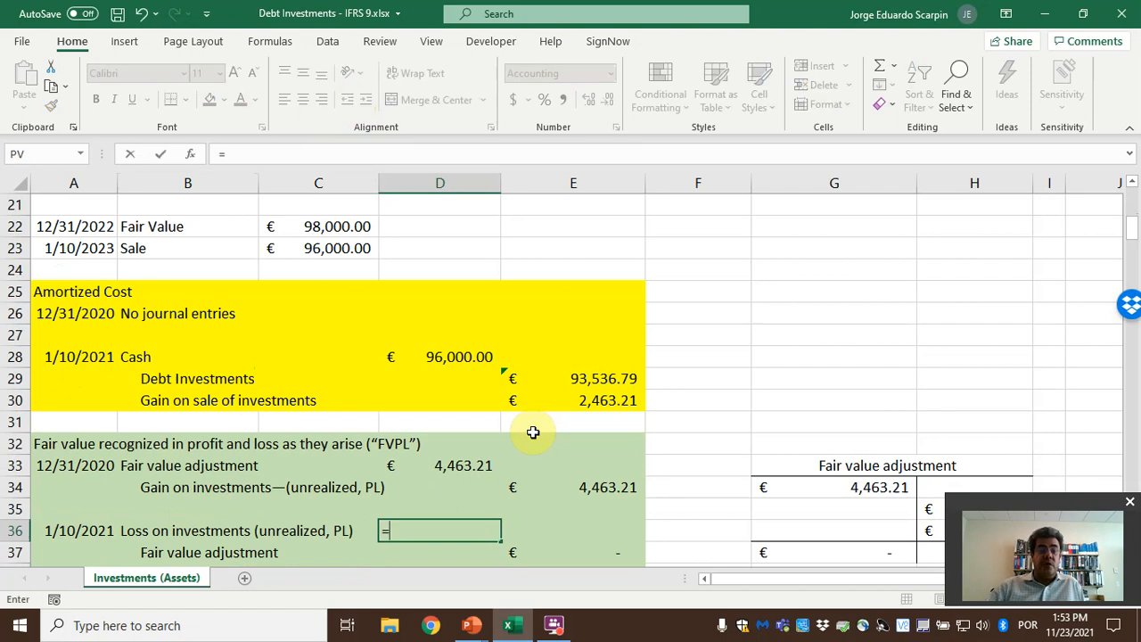
{"action": "key", "text": "Escape"}
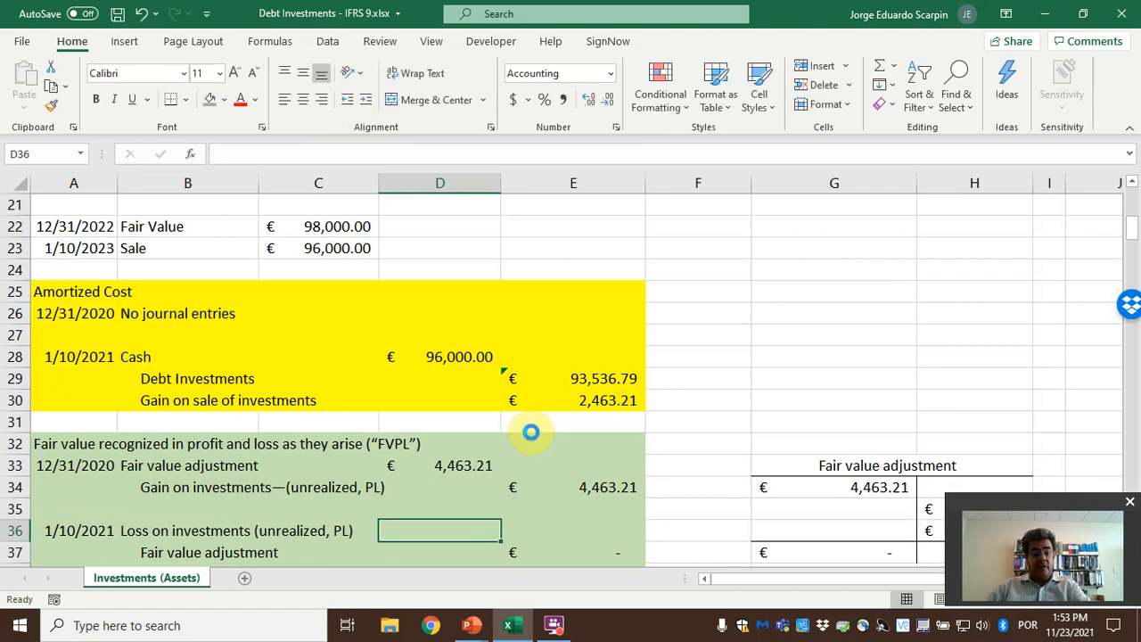
{"action": "key", "text": "ctrl+z"}
Review the fair value adjustment formula in D33, and compare the amortization schedule's final carrying amount in F12 with the Debt Investments balance in G19.
{"action": "left_click", "coordinate": [252, 466]}
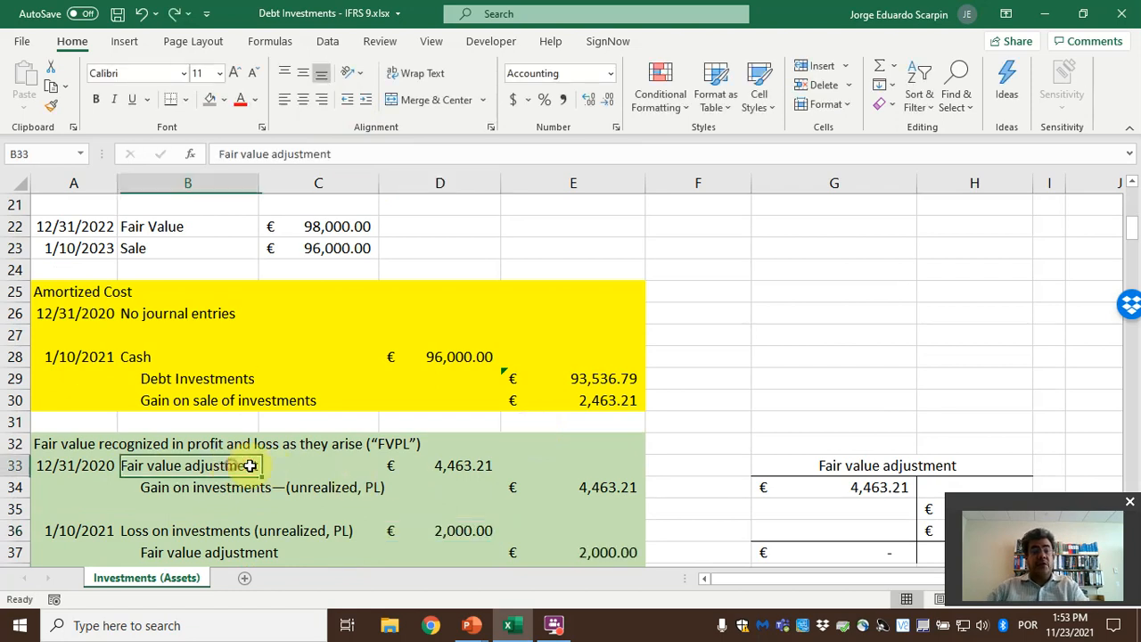
{"action": "left_click", "coordinate": [445, 475]}
{"action": "scroll", "coordinate": [802, 482], "scroll_direction": "up", "scroll_amount": 3}
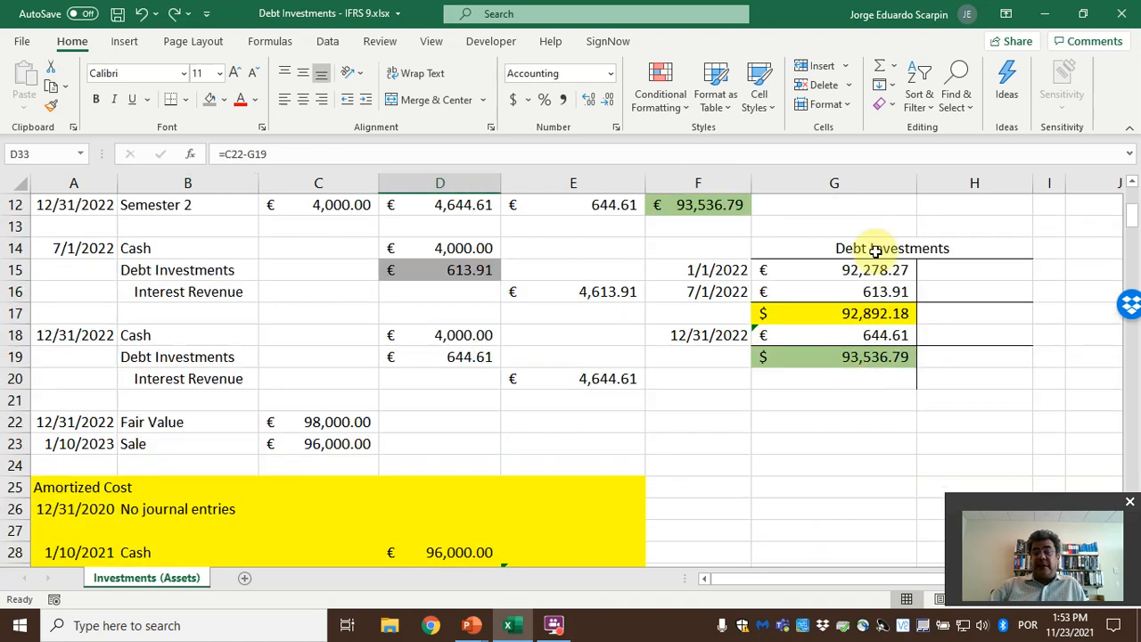
{"action": "scroll", "coordinate": [708, 400], "scroll_direction": "down", "scroll_amount": 2}
{"action": "scroll", "coordinate": [755, 455], "scroll_direction": "down", "scroll_amount": 2}
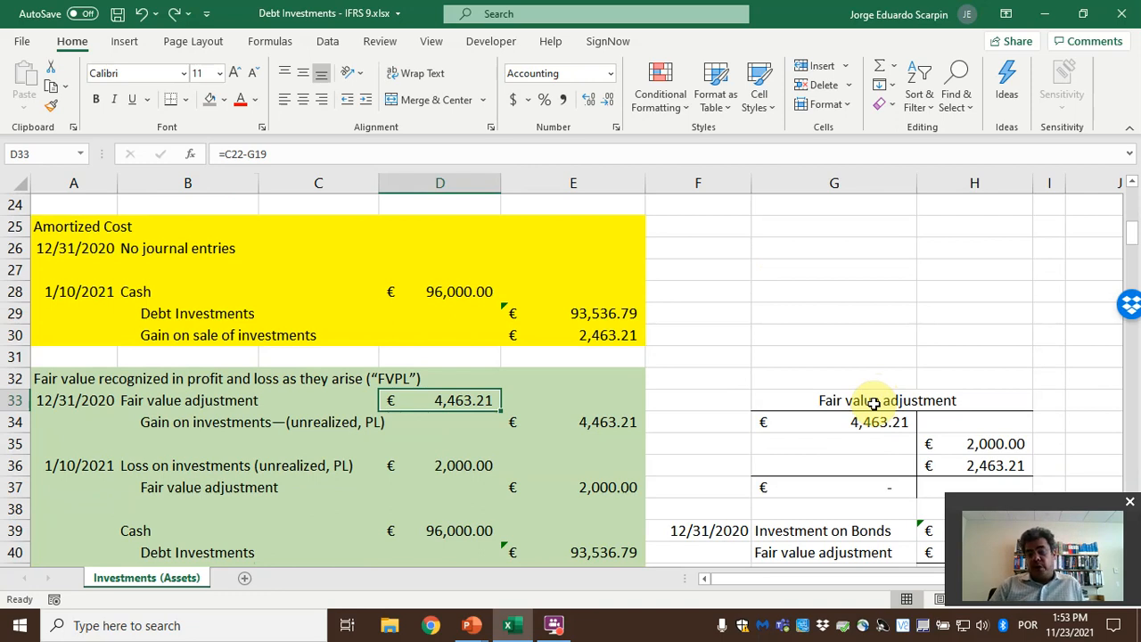
{"action": "scroll", "coordinate": [873, 403], "scroll_direction": "up", "scroll_amount": 5}
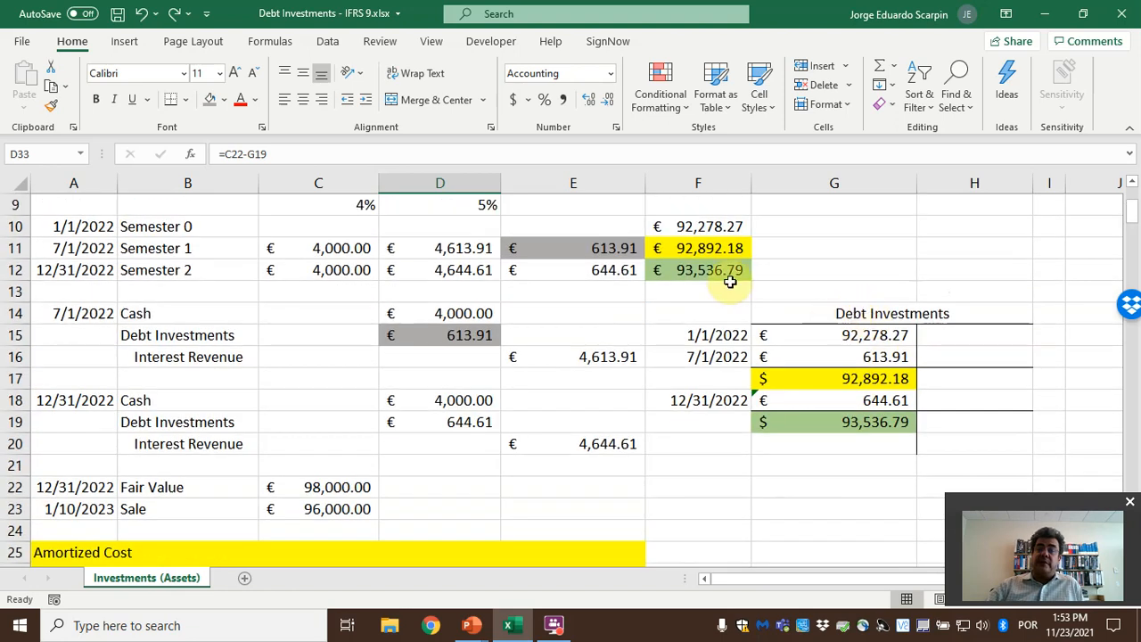
{"action": "left_click_drag", "start_coordinate": [87, 212], "coordinate": [678, 269]}
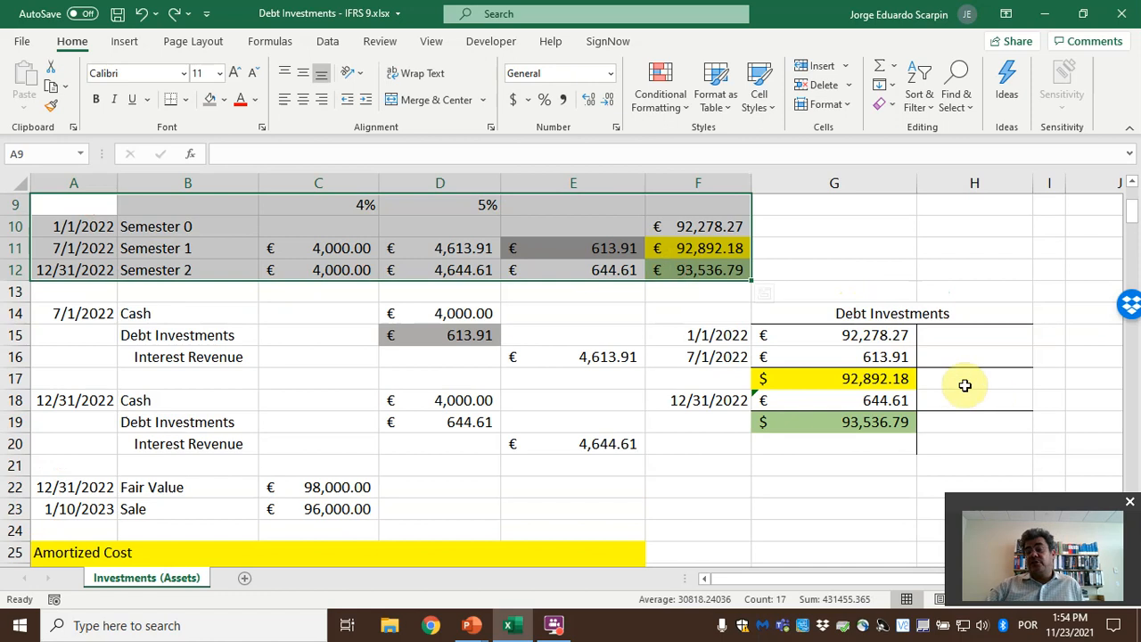
{"action": "left_click", "coordinate": [866, 423]}
{"action": "left_click", "coordinate": [692, 272]}
{"action": "left_click", "coordinate": [816, 419]}
{"action": "left_click", "coordinate": [699, 271]}
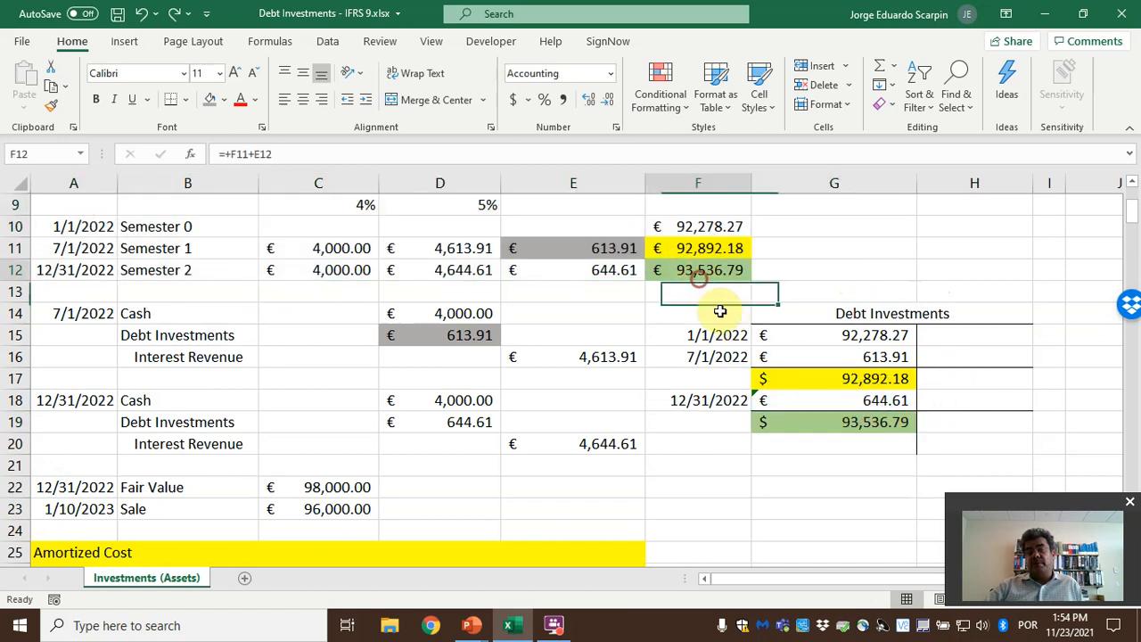
{"action": "scroll", "coordinate": [778, 492], "scroll_direction": "down", "scroll_amount": 1}
{"action": "scroll", "coordinate": [778, 492], "scroll_direction": "down", "scroll_amount": 6}
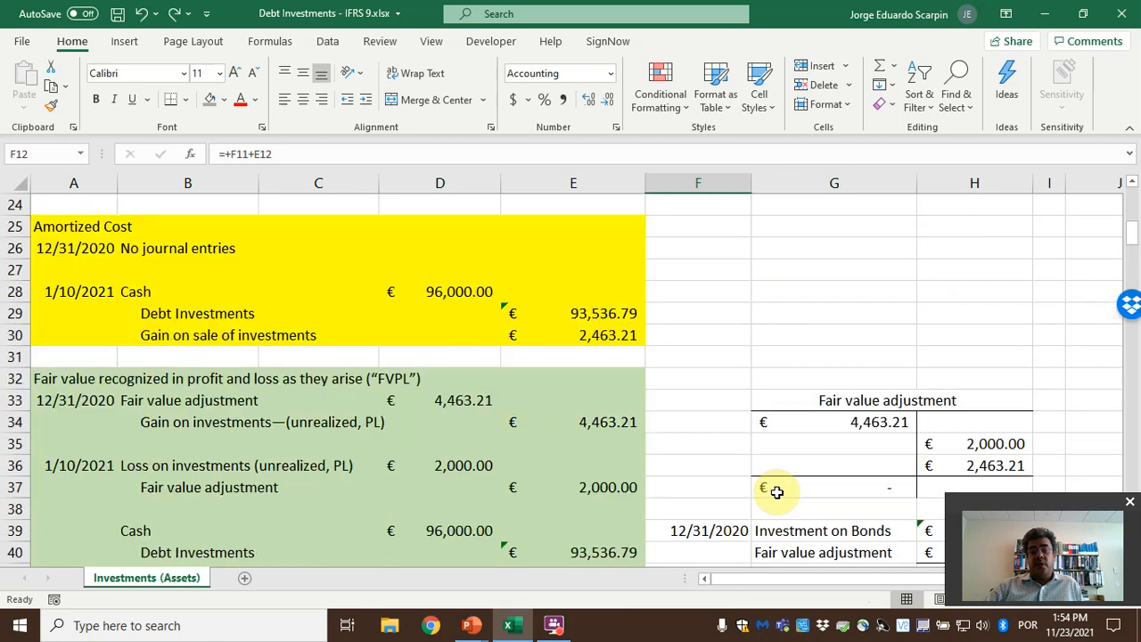
Replace the unrealized loss debit in D36 with the year-end fair value less the sale price, =C22-C23.
{"action": "left_click", "coordinate": [436, 400]}
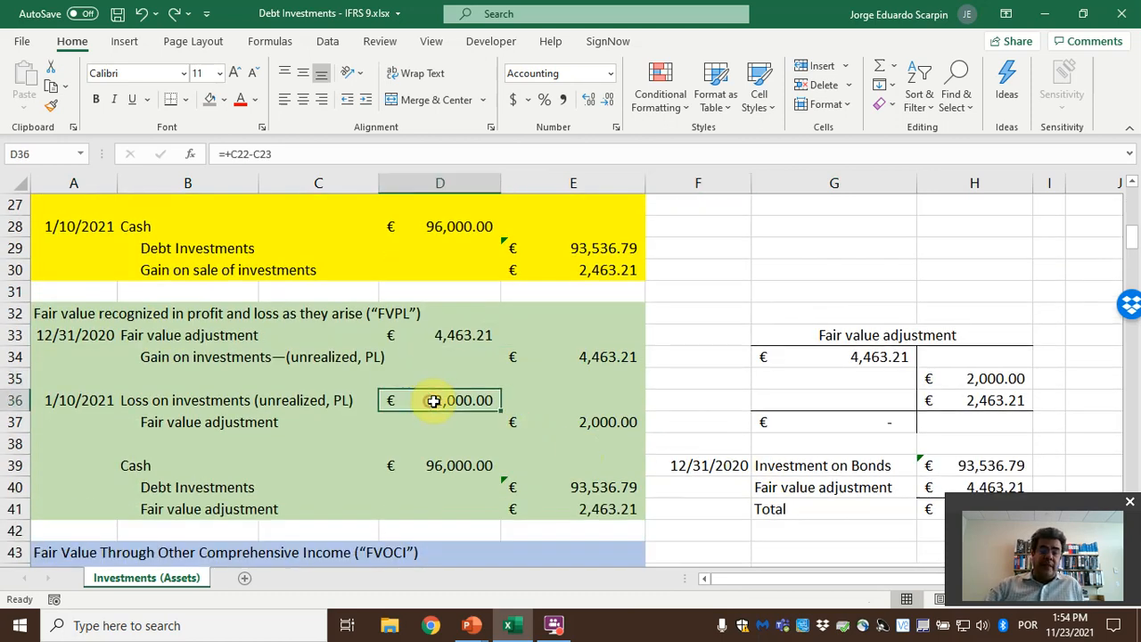
{"action": "type", "text": "="}
{"action": "scroll", "coordinate": [436, 400], "scroll_direction": "up", "scroll_amount": 3}
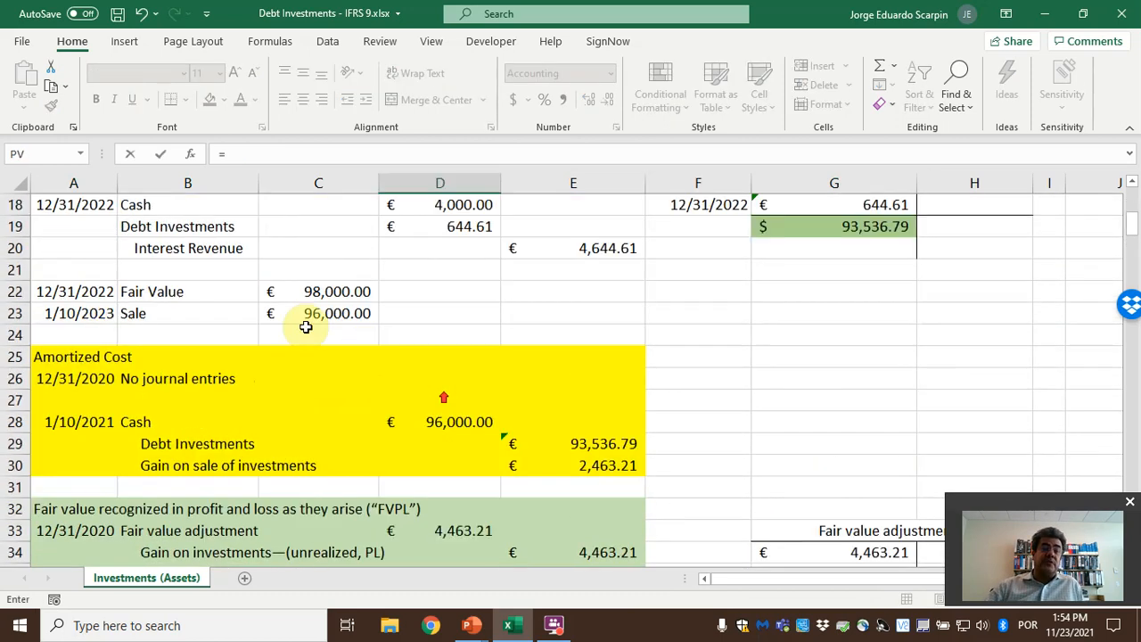
{"action": "left_click", "coordinate": [332, 298]}
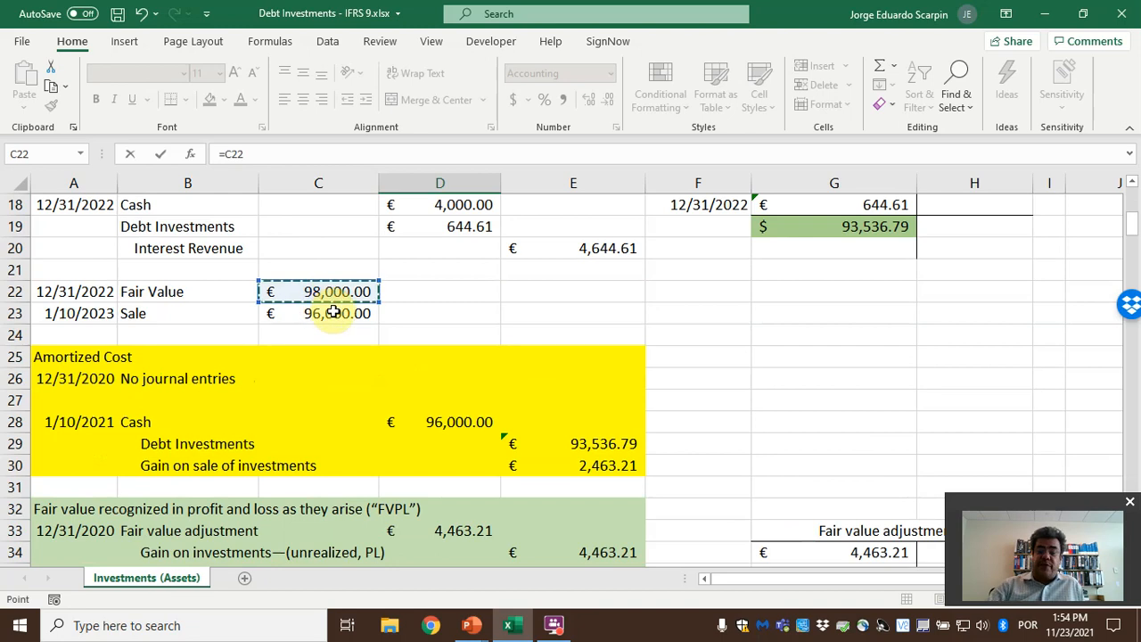
{"action": "type", "text": "-"}
{"action": "left_click", "coordinate": [333, 312]}
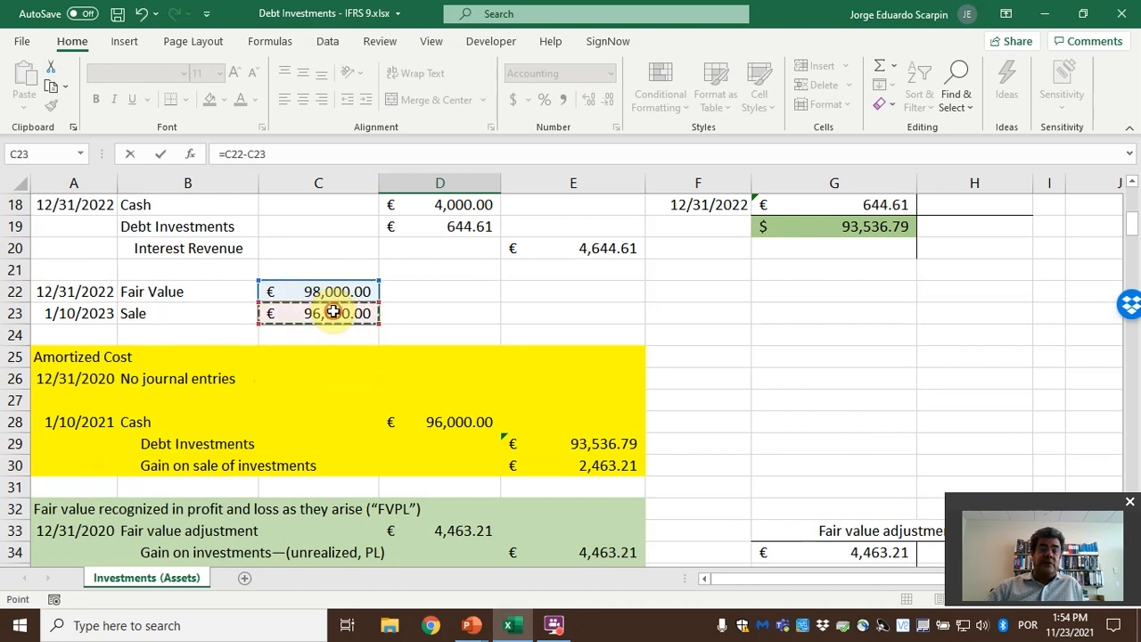
{"action": "key", "text": "Return"}
{"action": "scroll", "coordinate": [719, 425], "scroll_direction": "down", "scroll_amount": 2}
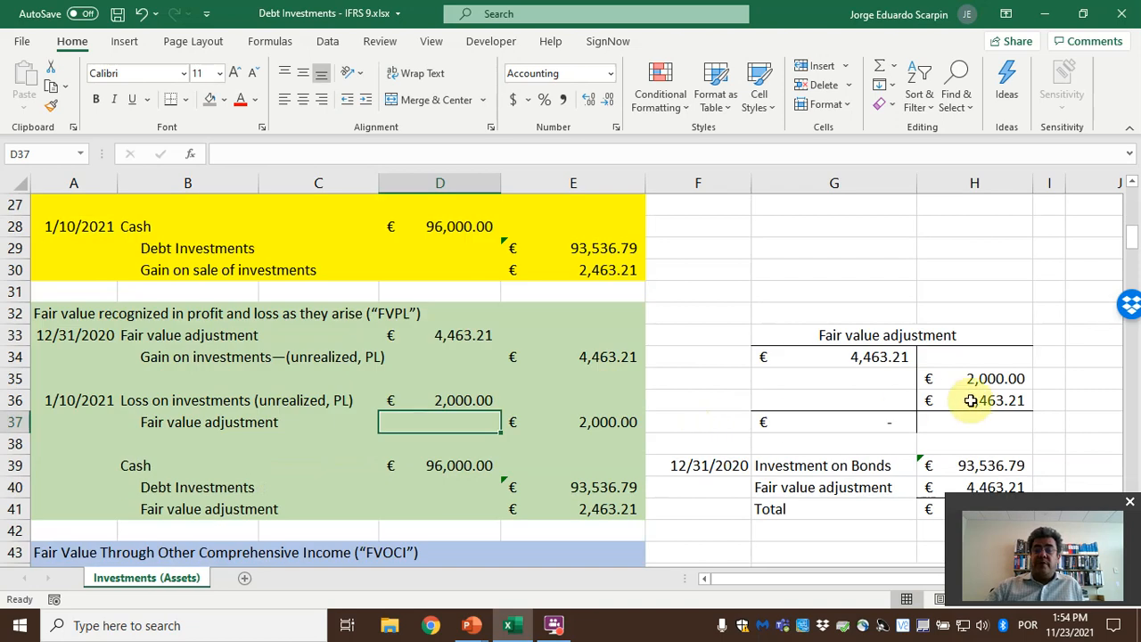
Clear the Debt Investments and Fair value adjustment credits in E40:E41 of the FVPL sale entry.
{"action": "left_click", "coordinate": [548, 430]}
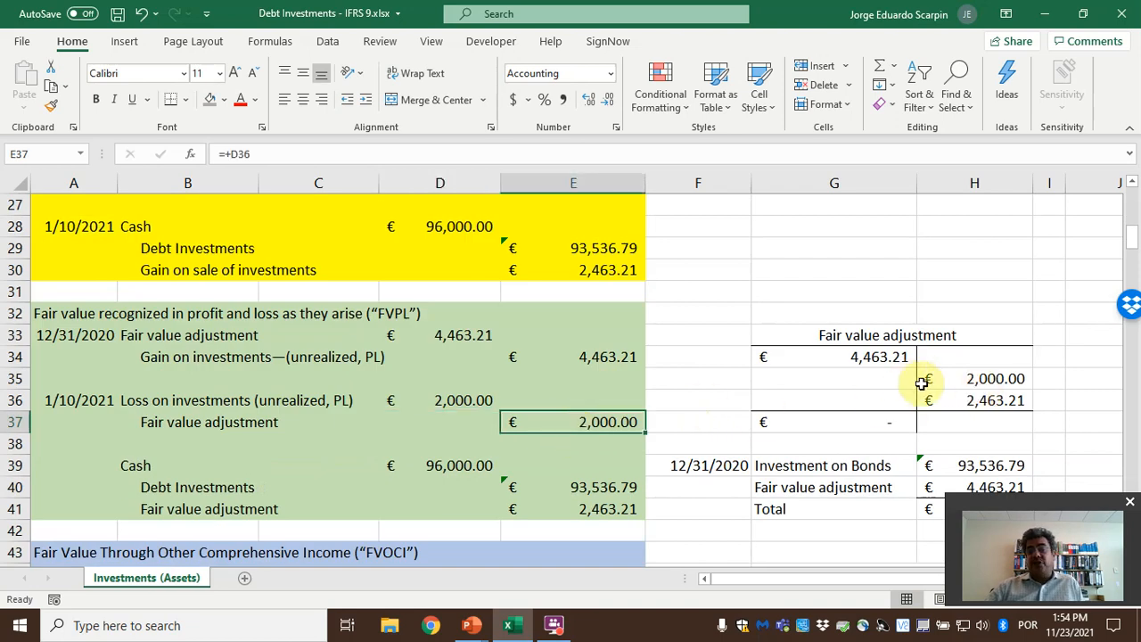
{"action": "left_click", "coordinate": [1006, 379]}
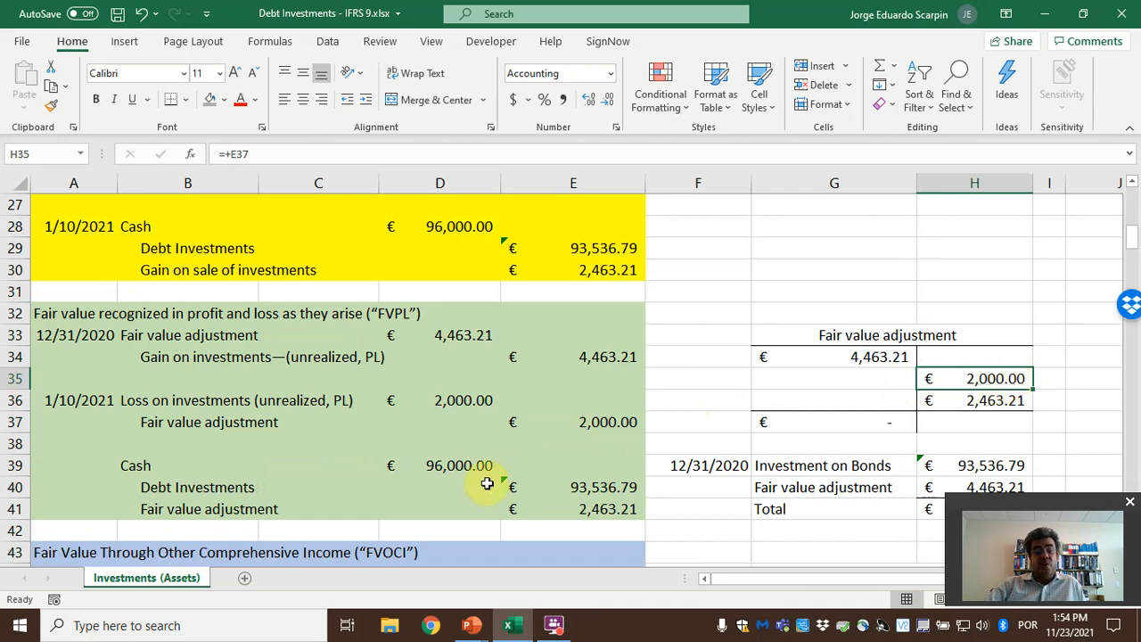
{"action": "left_click", "coordinate": [439, 465]}
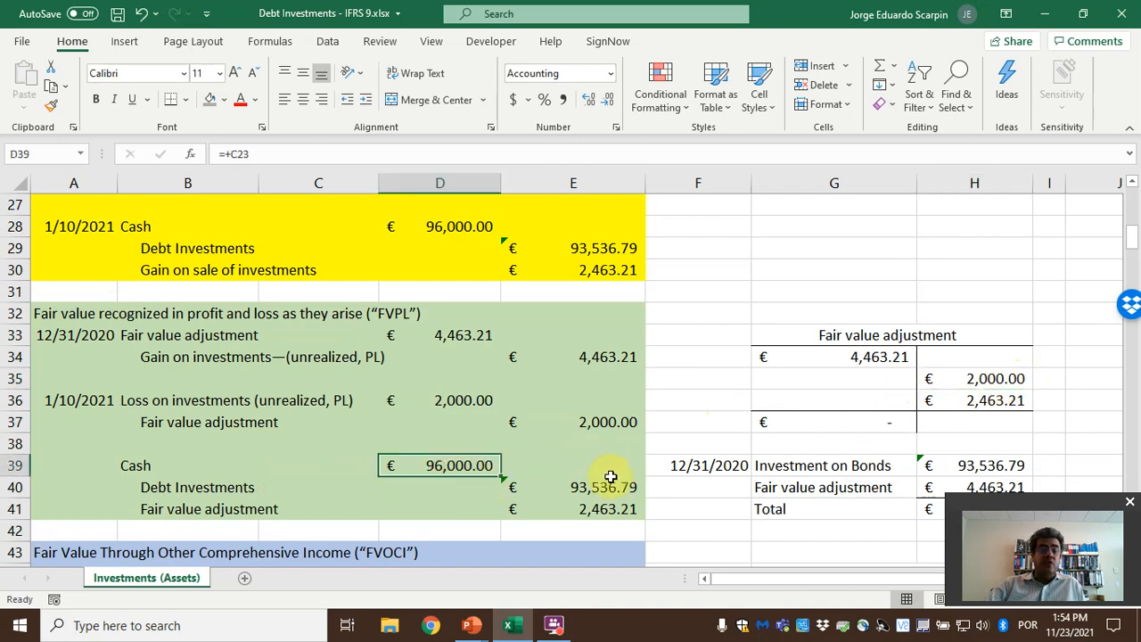
{"action": "left_click_drag", "start_coordinate": [597, 487], "coordinate": [601, 507]}
{"action": "key", "text": "Delete"}
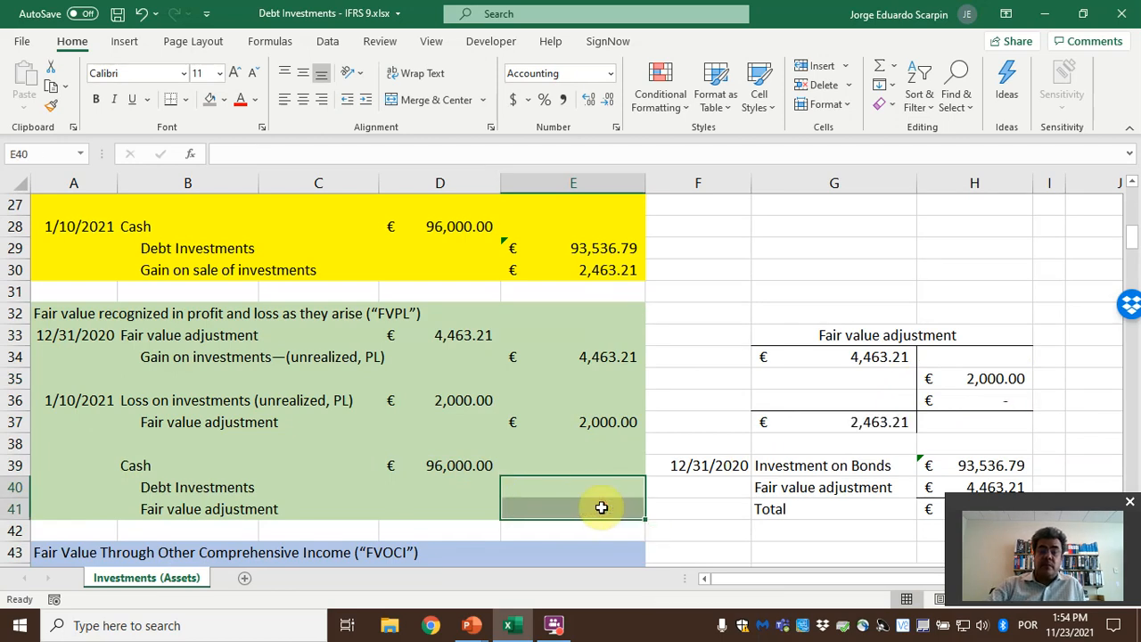
Re-enter the Cash debit in D39 of the FVPL sale entry as the sale price, =C23.
{"action": "left_click", "coordinate": [457, 463]}
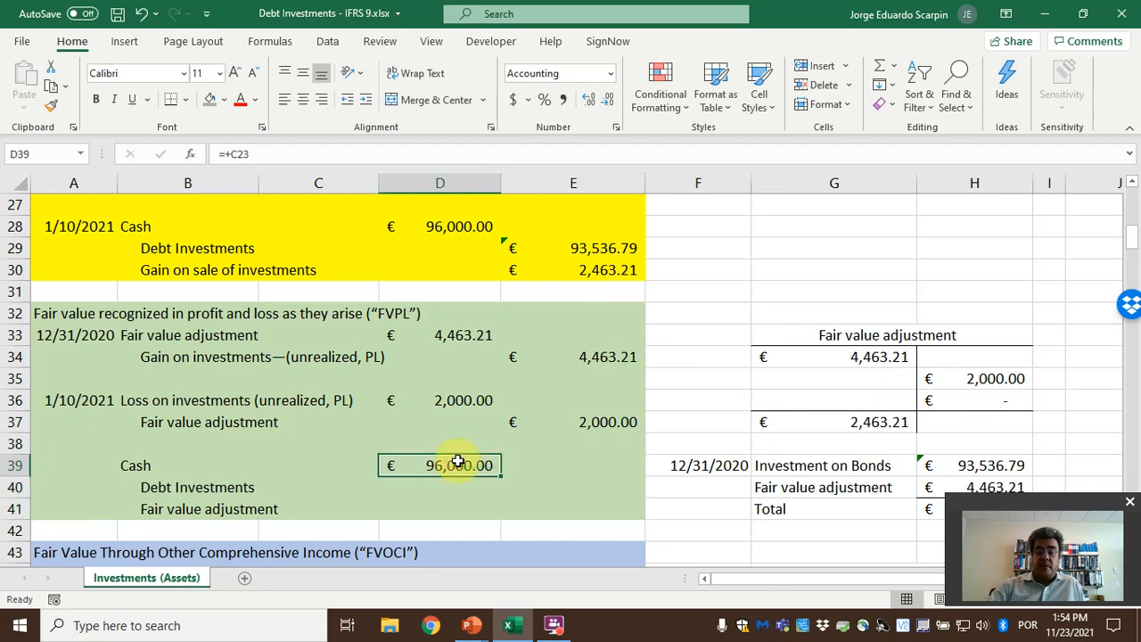
{"action": "type", "text": "="}
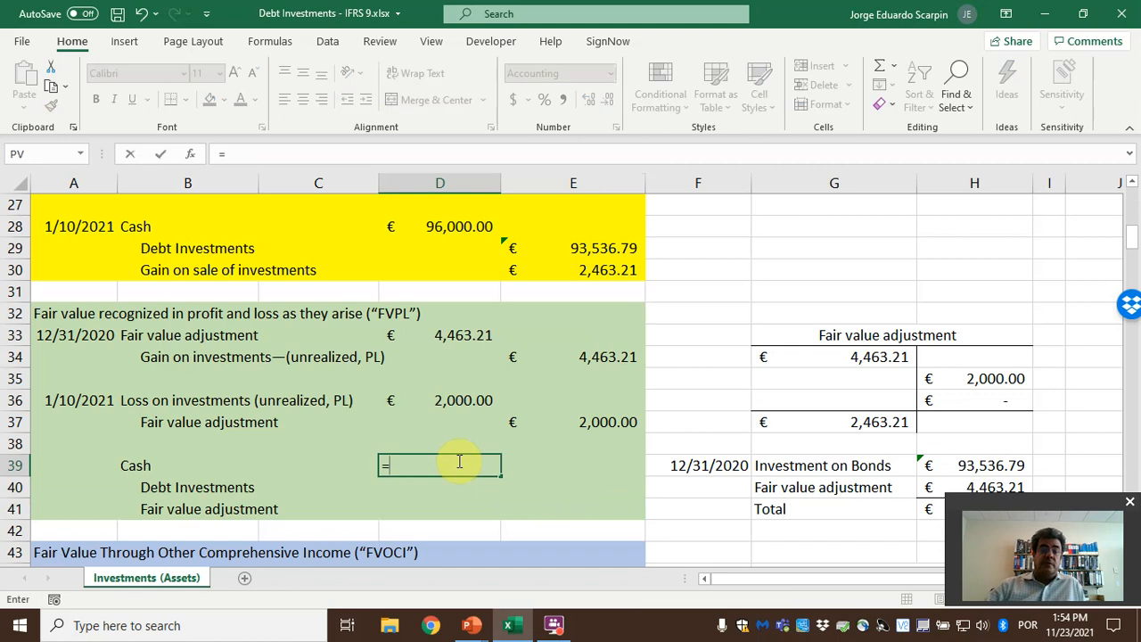
{"action": "scroll", "coordinate": [459, 462], "scroll_direction": "up", "scroll_amount": 2}
{"action": "scroll", "coordinate": [403, 392], "scroll_direction": "up", "scroll_amount": 1}
{"action": "left_click", "coordinate": [333, 313]}
{"action": "key", "text": "Return"}
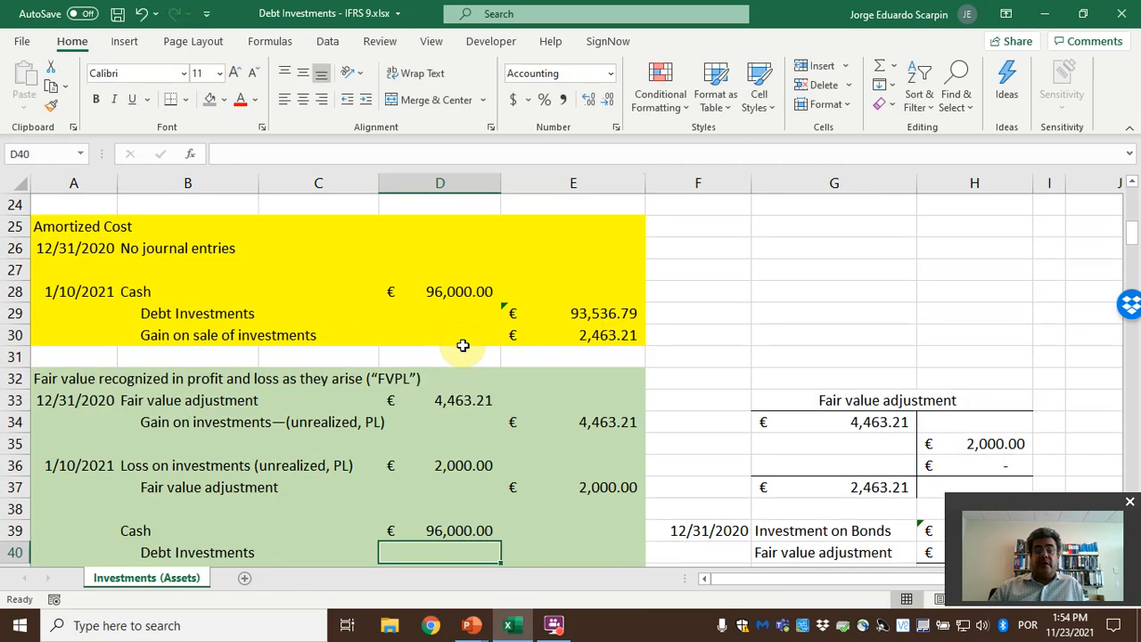
Link the Debt Investments credit in E40 to the green closing balance of the Debt Investments T-account, =G19.
{"action": "left_click", "coordinate": [571, 546]}
{"action": "scroll", "coordinate": [820, 423], "scroll_direction": "up", "scroll_amount": 4}
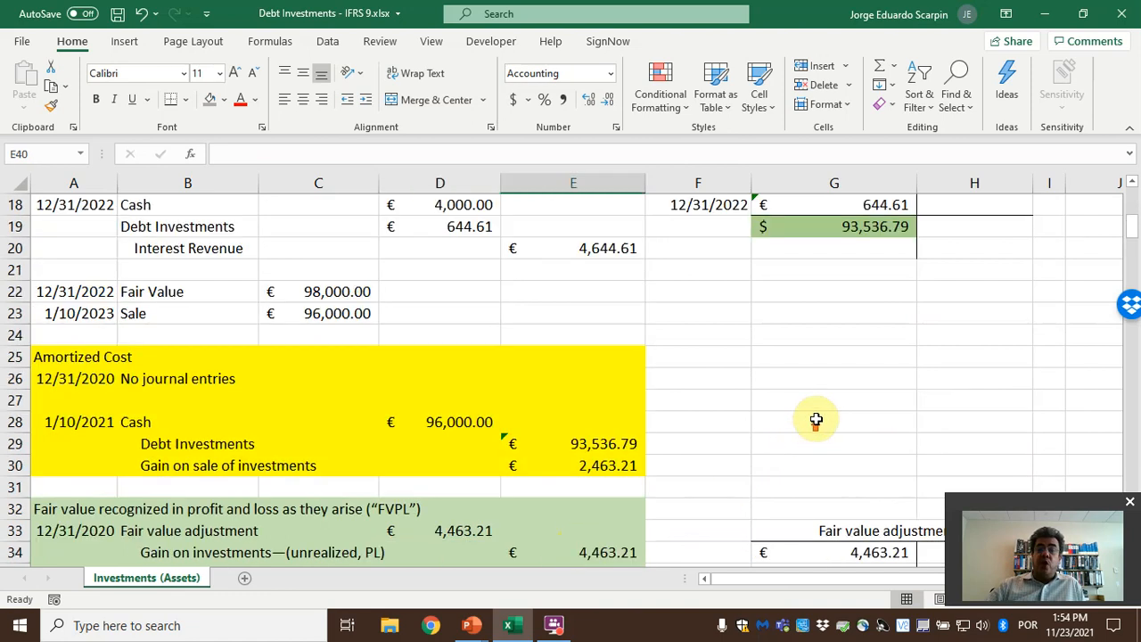
{"action": "type", "text": "="}
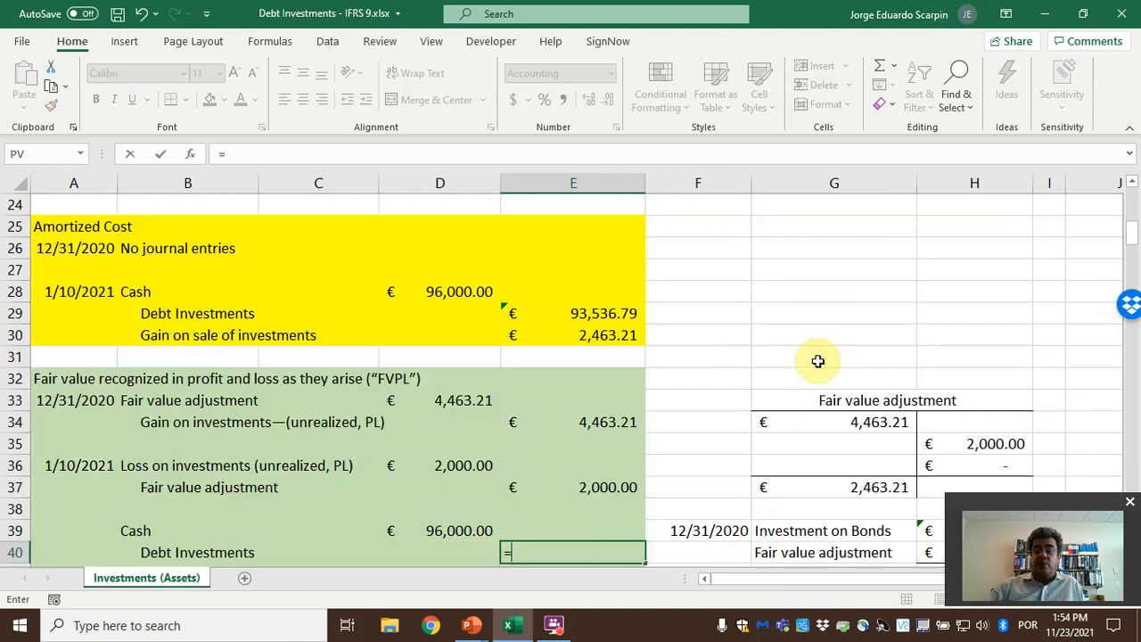
{"action": "scroll", "coordinate": [816, 361], "scroll_direction": "up", "scroll_amount": 4}
{"action": "left_click", "coordinate": [838, 357]}
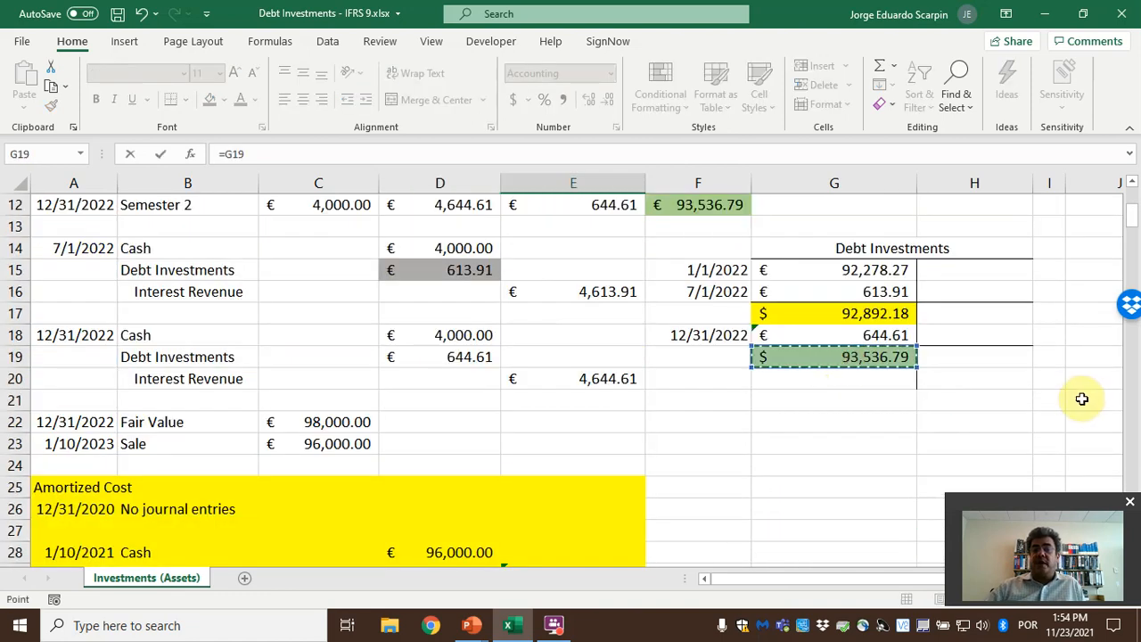
{"action": "key", "text": "Return"}
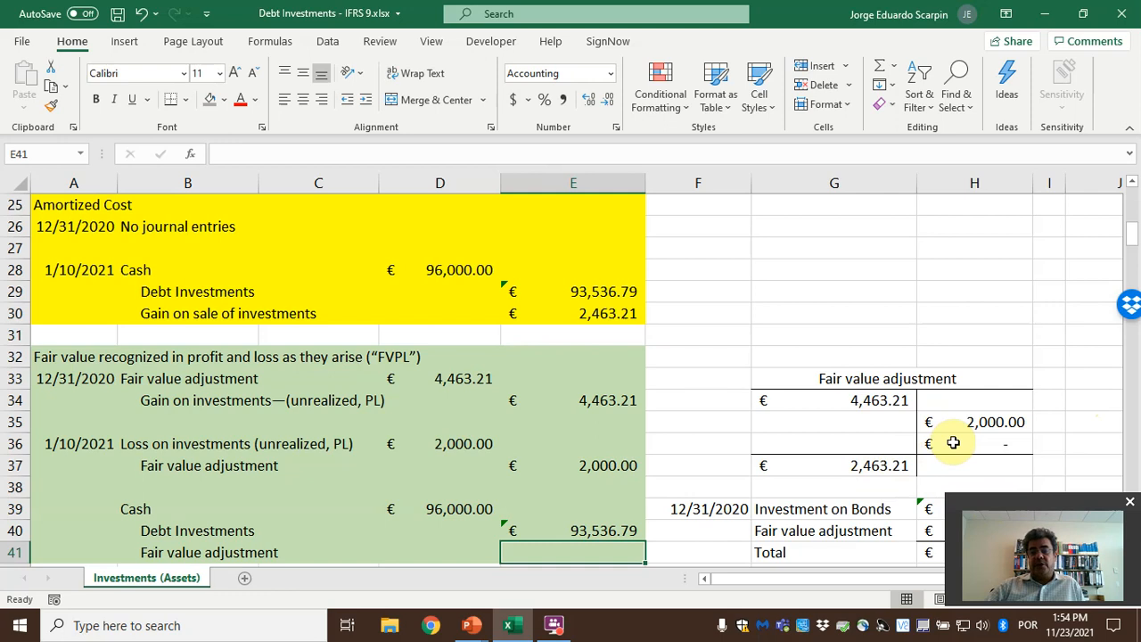
Calculate the Fair value adjustment credit in E41 as cash less the Debt Investments credit, =D39-E40.
{"action": "type", "text": "="}
{"action": "key", "text": "Up"}
{"action": "key", "text": "Up"}
{"action": "key", "text": "Left"}
{"action": "type", "text": "-"}
{"action": "key", "text": "Up"}
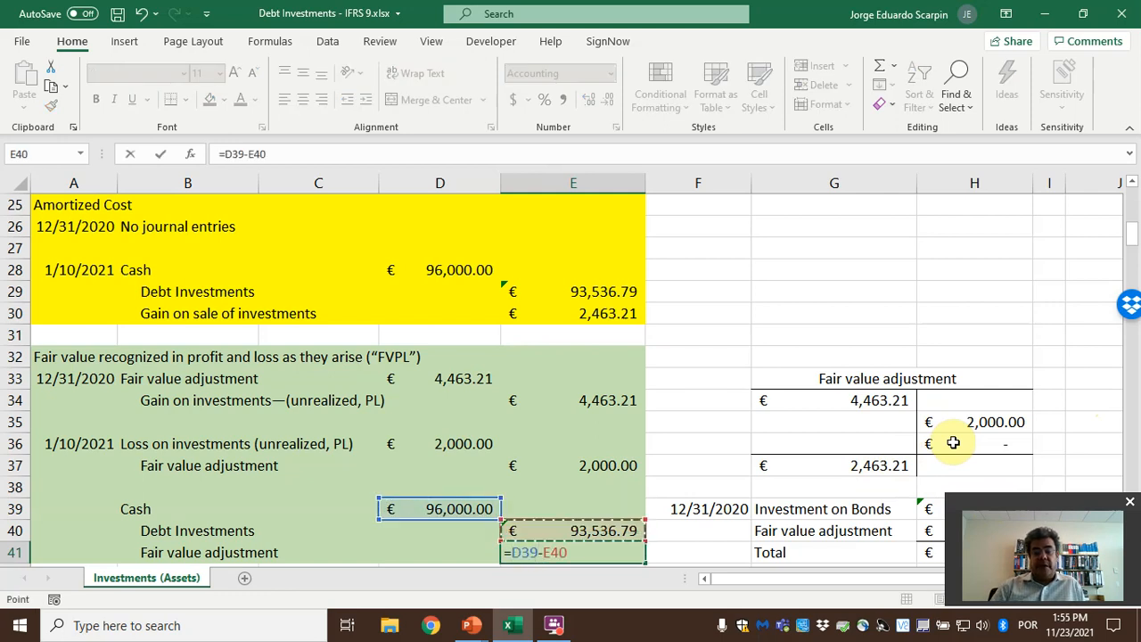
{"action": "key", "text": "Return"}
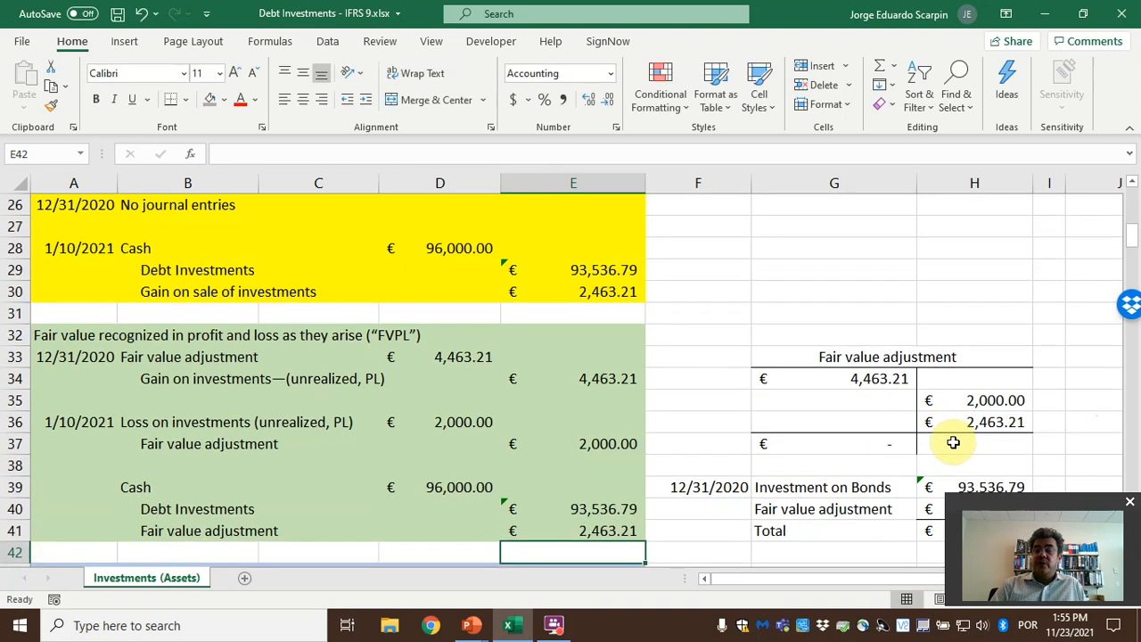
Review the FVPL Fair value adjustment balance in G37, and compare the investment total in H41 with the year-end fair value in C22.
{"action": "left_click", "coordinate": [883, 444]}
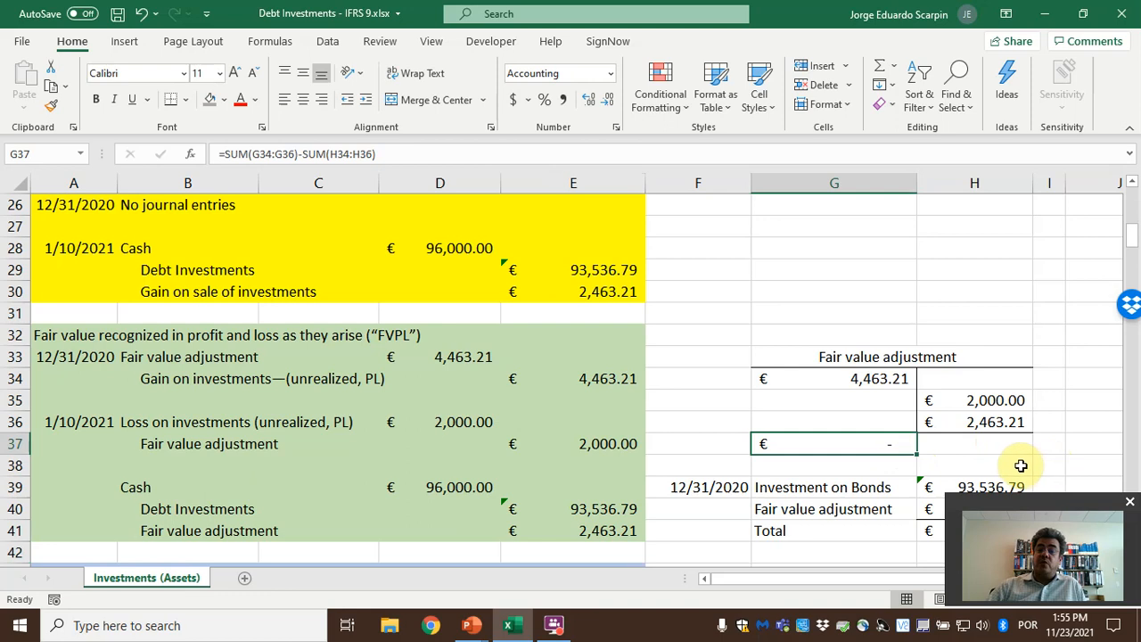
{"action": "scroll", "coordinate": [1019, 464], "scroll_direction": "down", "scroll_amount": 1}
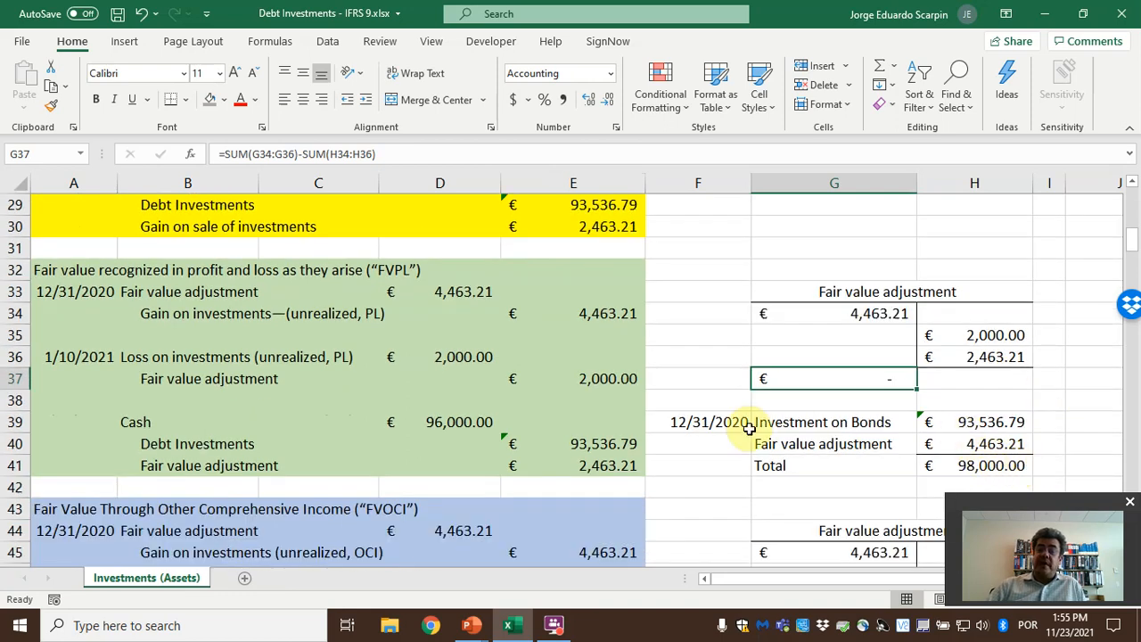
{"action": "left_click", "coordinate": [711, 422]}
{"action": "left_click_drag", "start_coordinate": [710, 422], "coordinate": [986, 446]}
{"action": "left_click", "coordinate": [843, 421]}
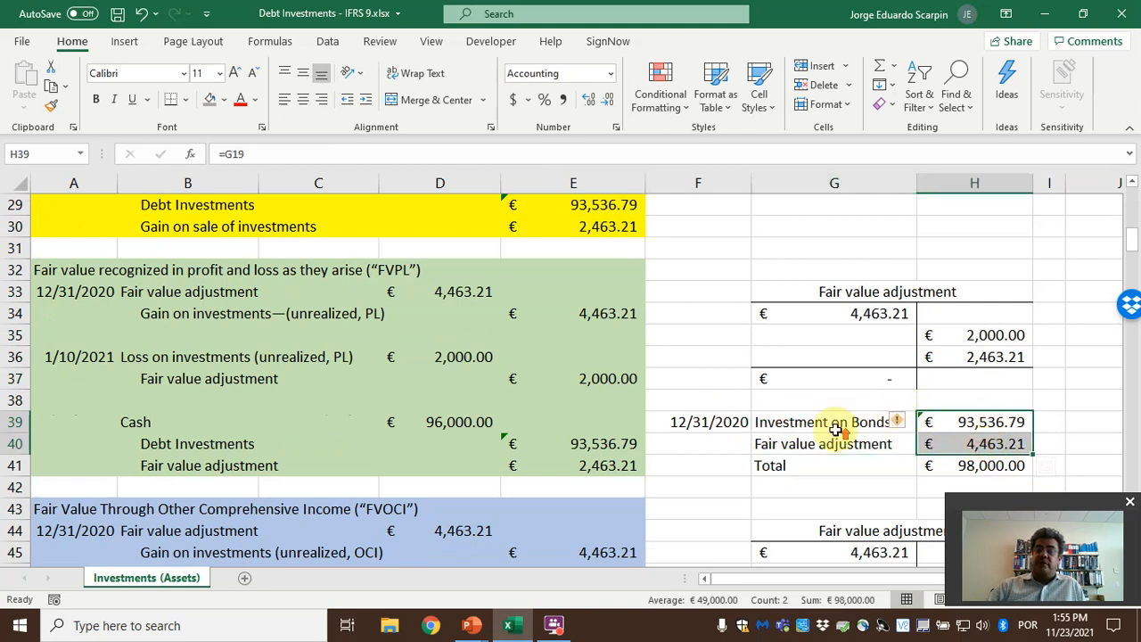
{"action": "scroll", "coordinate": [835, 428], "scroll_direction": "up", "scroll_amount": 6}
{"action": "scroll", "coordinate": [829, 392], "scroll_direction": "down", "scroll_amount": 3}
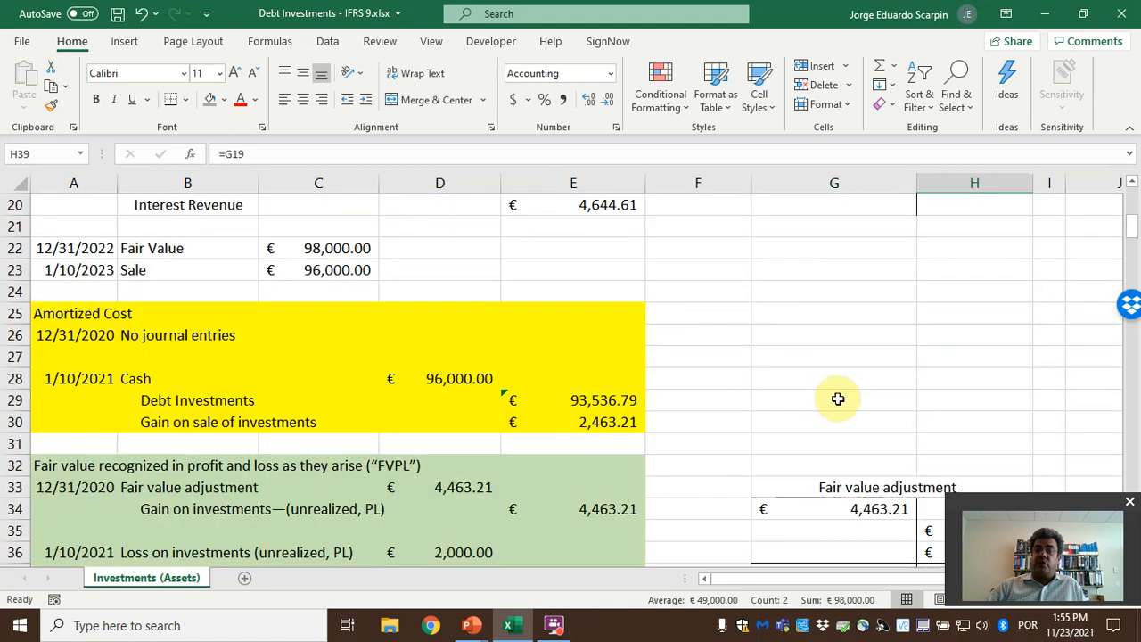
{"action": "scroll", "coordinate": [834, 396], "scroll_direction": "down", "scroll_amount": 2}
{"action": "left_click", "coordinate": [865, 378]}
{"action": "scroll", "coordinate": [897, 407], "scroll_direction": "down", "scroll_amount": 1}
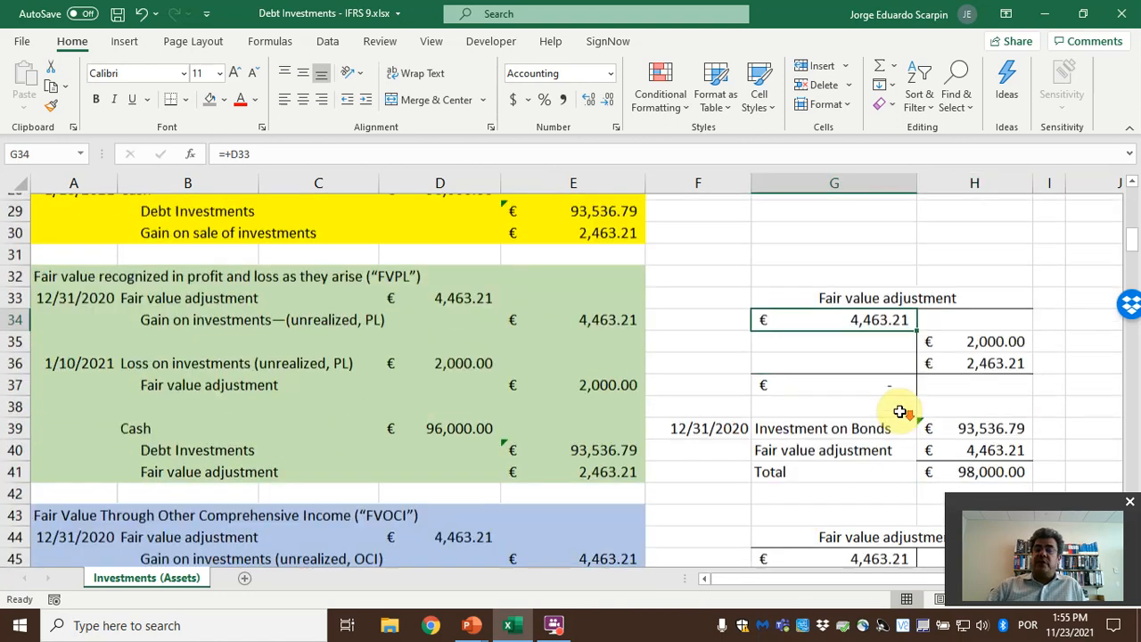
{"action": "scroll", "coordinate": [937, 407], "scroll_direction": "down", "scroll_amount": 1}
{"action": "left_click", "coordinate": [1014, 405]}
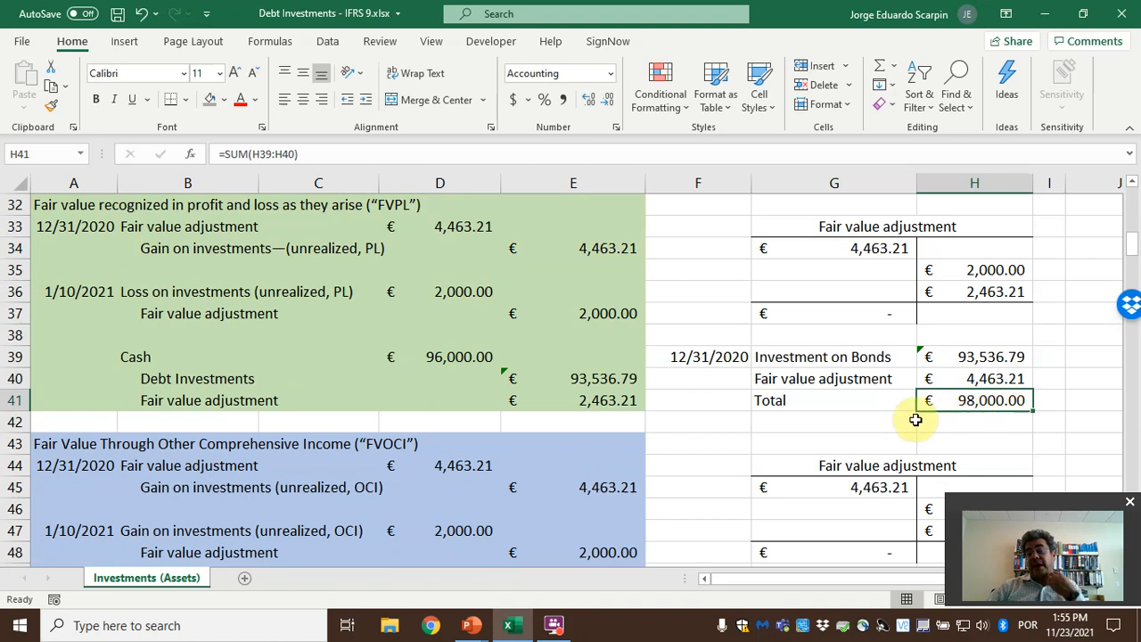
{"action": "scroll", "coordinate": [873, 412], "scroll_direction": "up", "scroll_amount": 1}
{"action": "scroll", "coordinate": [238, 330], "scroll_direction": "up", "scroll_amount": 5}
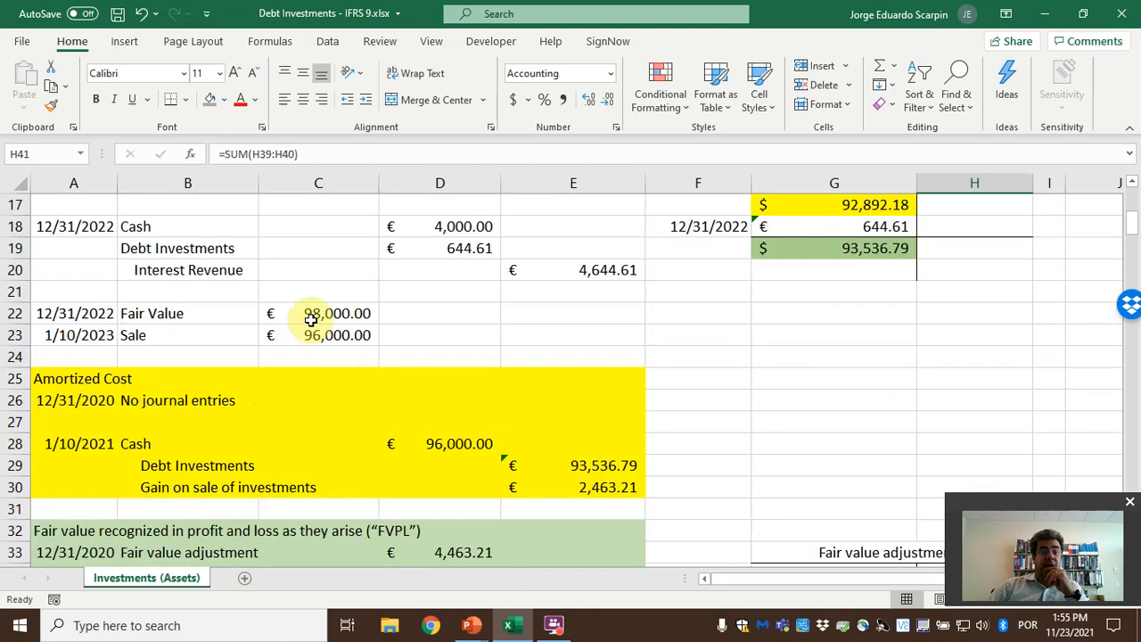
{"action": "left_click", "coordinate": [314, 319]}
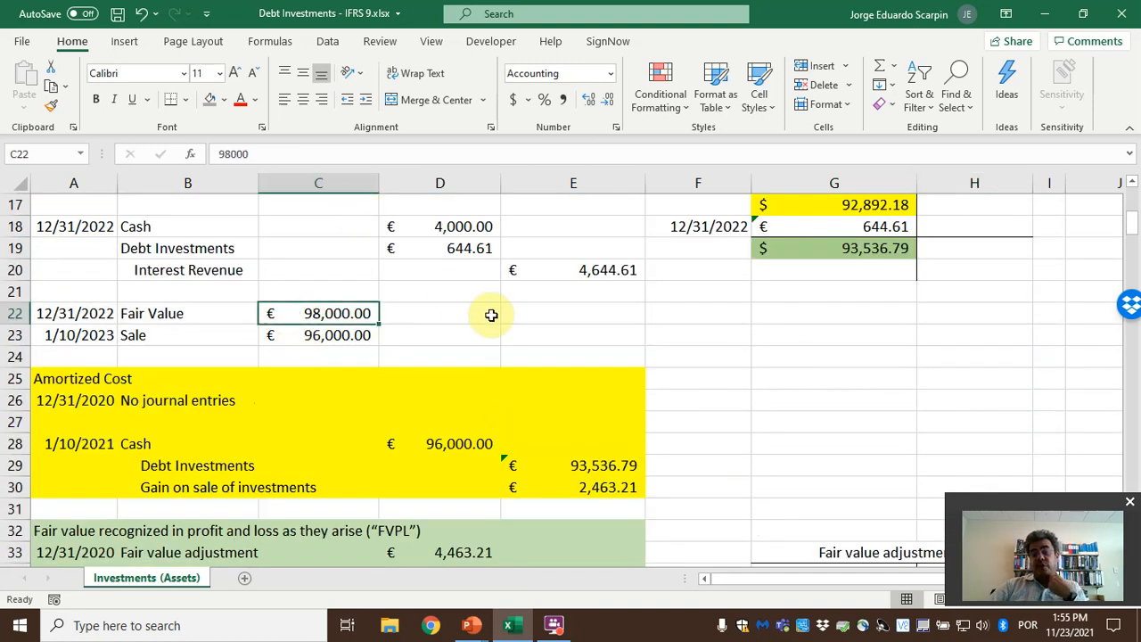
Compare the unrealized gain and loss accounts in the FVPL entries with the OCI accounts in the FVOCI section.
{"action": "scroll", "coordinate": [492, 323], "scroll_direction": "down", "scroll_amount": 6}
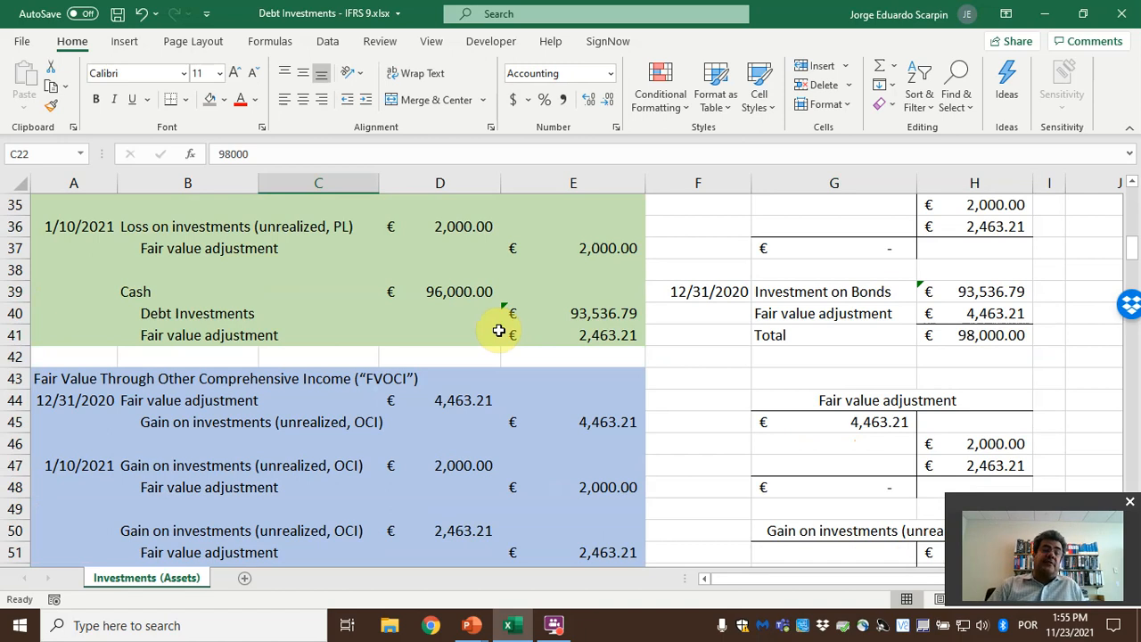
{"action": "scroll", "coordinate": [422, 353], "scroll_direction": "up", "scroll_amount": 2}
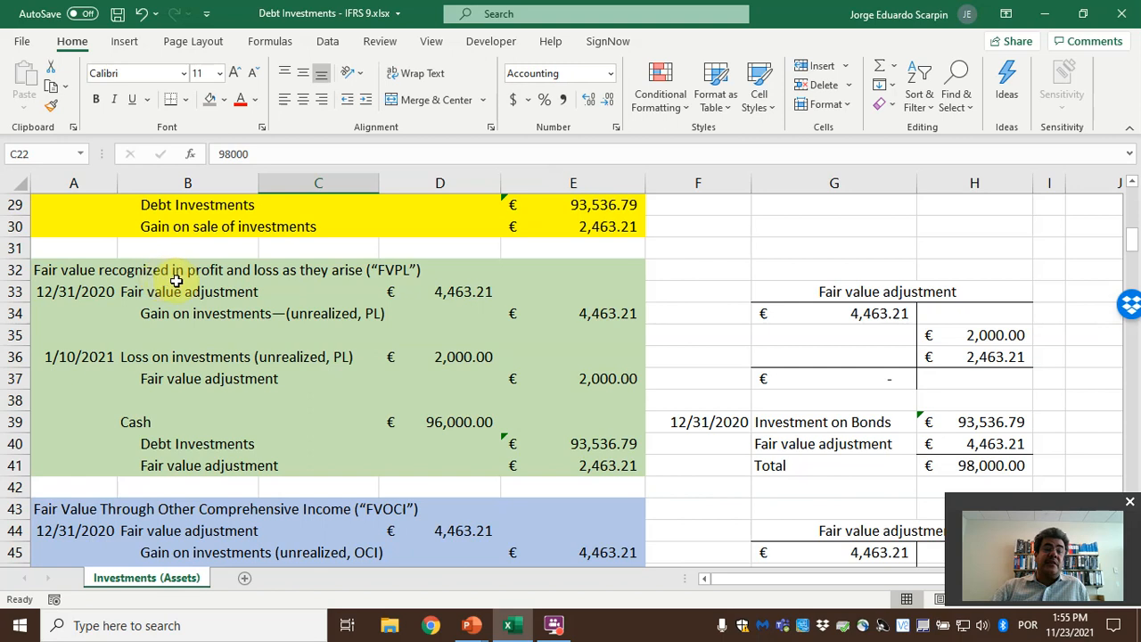
{"action": "scroll", "coordinate": [262, 375], "scroll_direction": "down", "scroll_amount": 2}
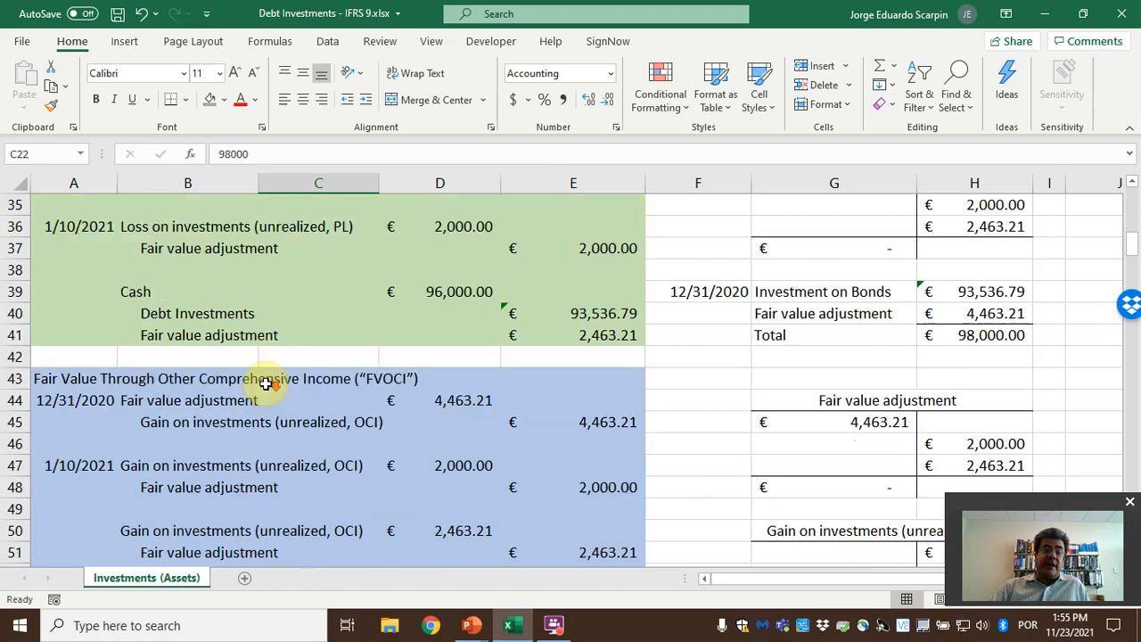
{"action": "left_click", "coordinate": [225, 421]}
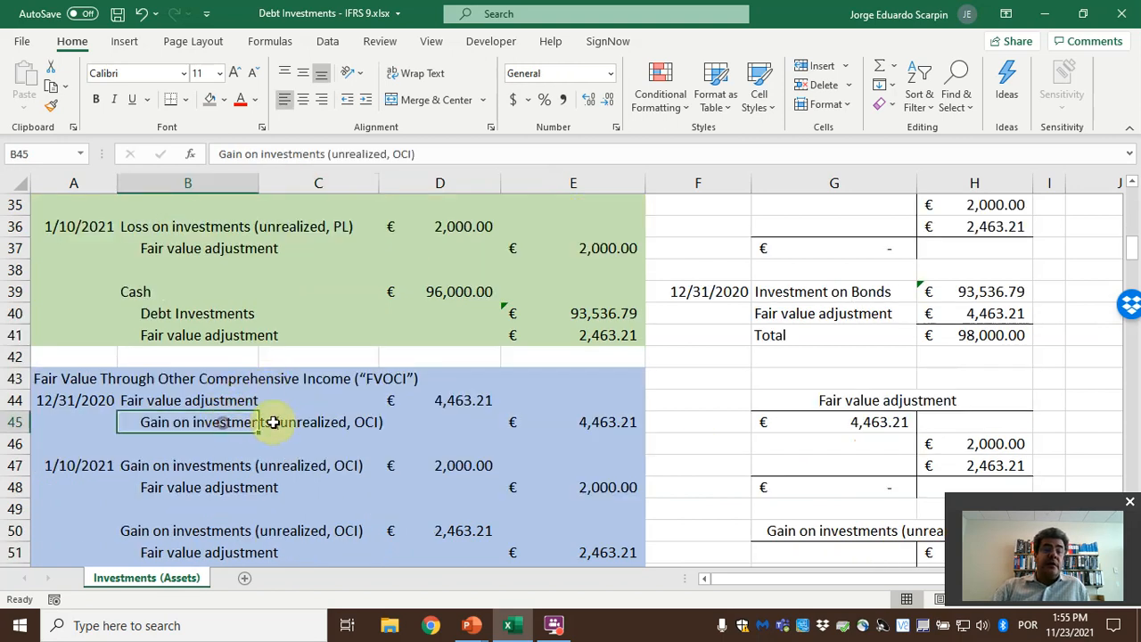
{"action": "scroll", "coordinate": [322, 415], "scroll_direction": "up", "scroll_amount": 2}
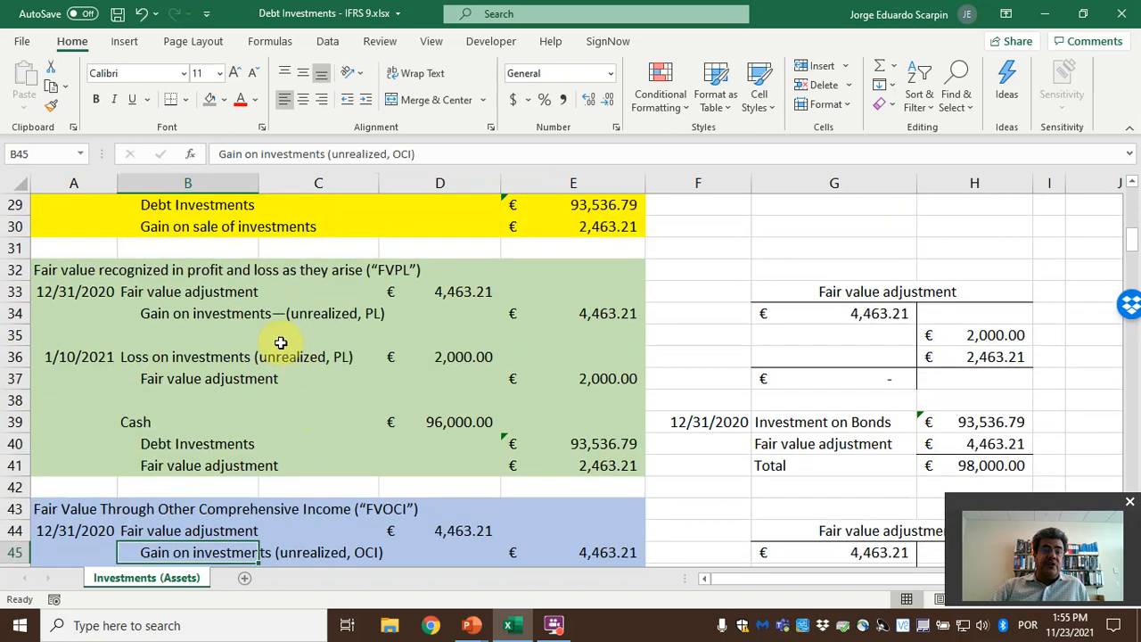
{"action": "scroll", "coordinate": [285, 329], "scroll_direction": "down", "scroll_amount": 1}
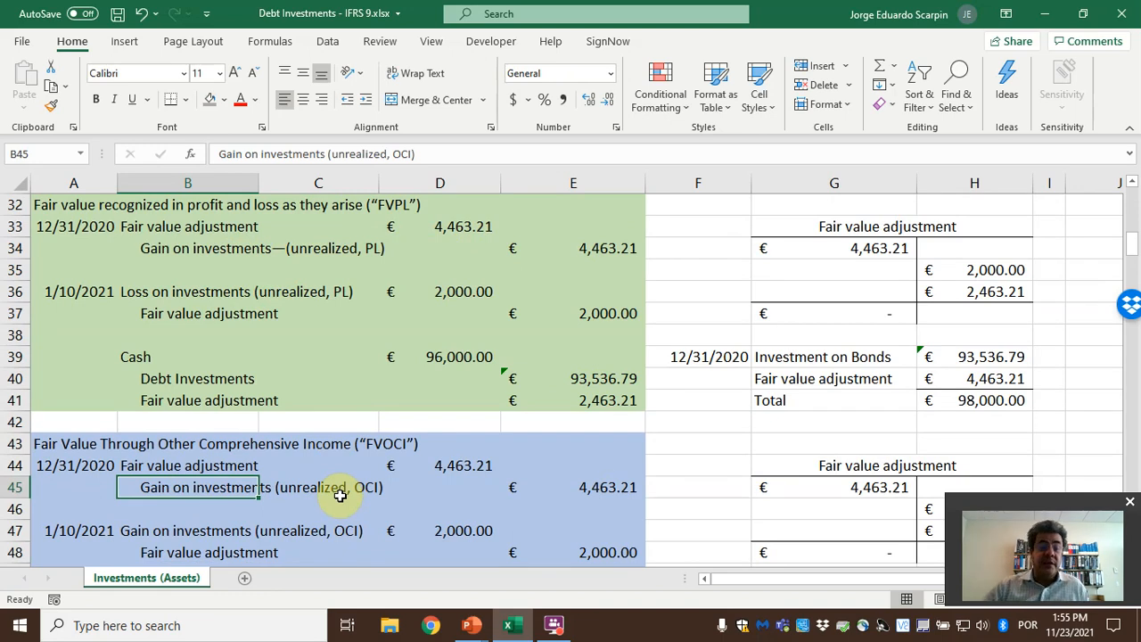
{"action": "scroll", "coordinate": [395, 471], "scroll_direction": "down", "scroll_amount": 1}
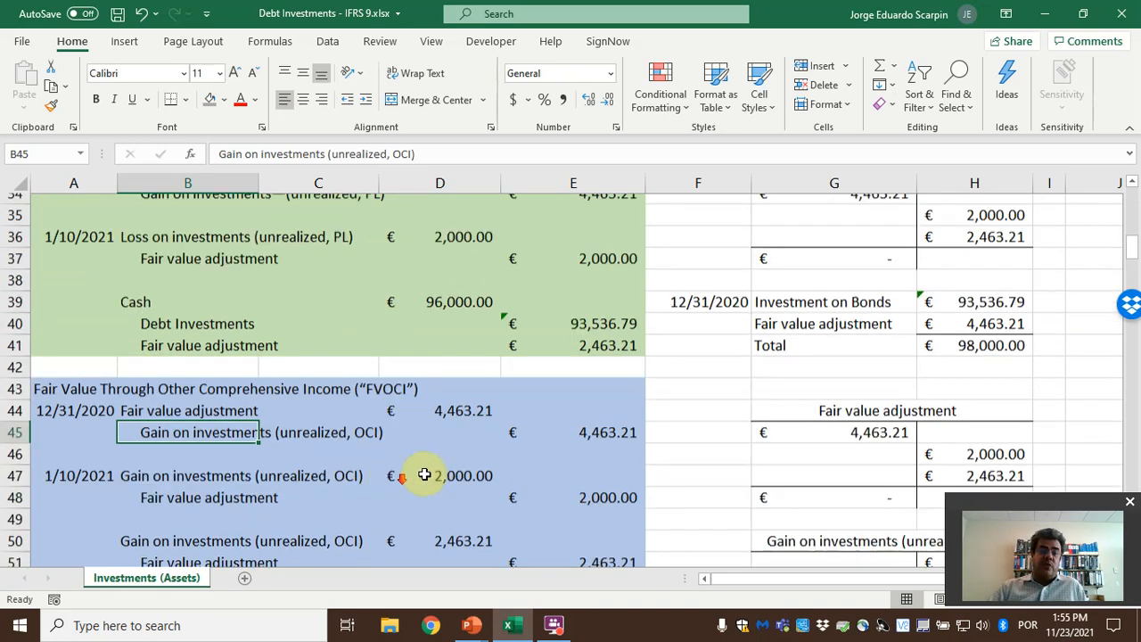
{"action": "scroll", "coordinate": [433, 519], "scroll_direction": "down", "scroll_amount": 1}
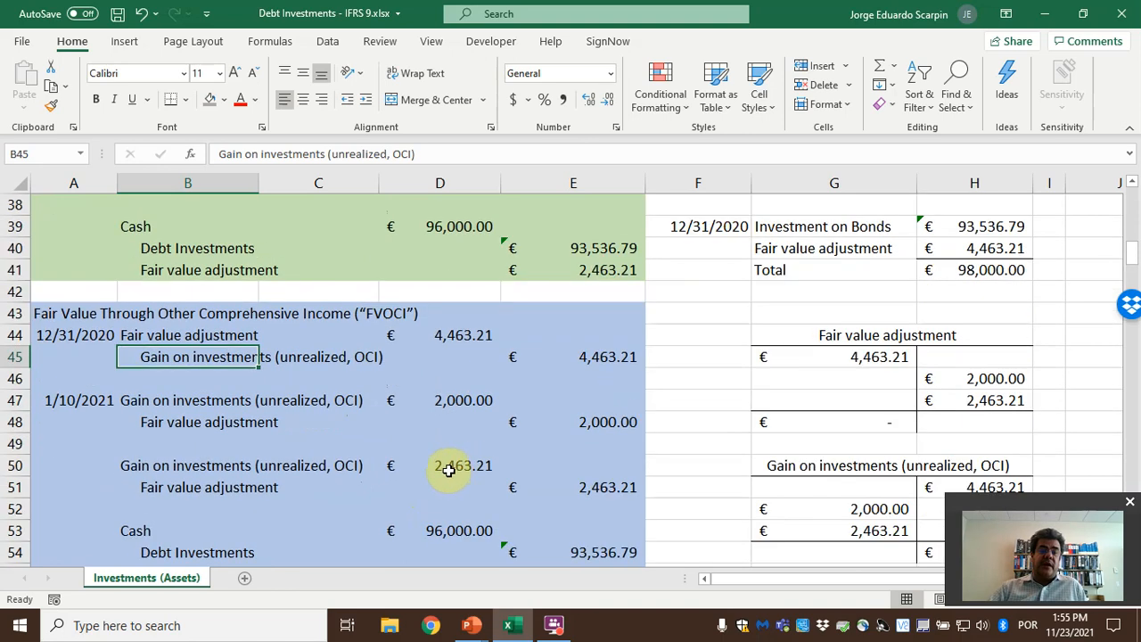
{"action": "scroll", "coordinate": [303, 468], "scroll_direction": "up", "scroll_amount": 1}
{"action": "scroll", "coordinate": [303, 468], "scroll_direction": "down", "scroll_amount": 1}
{"action": "scroll", "coordinate": [303, 468], "scroll_direction": "down", "scroll_amount": 1}
{"action": "scroll", "coordinate": [303, 465], "scroll_direction": "up", "scroll_amount": 1}
{"action": "scroll", "coordinate": [304, 466], "scroll_direction": "up", "scroll_amount": 2}
{"action": "scroll", "coordinate": [304, 466], "scroll_direction": "down", "scroll_amount": 2}
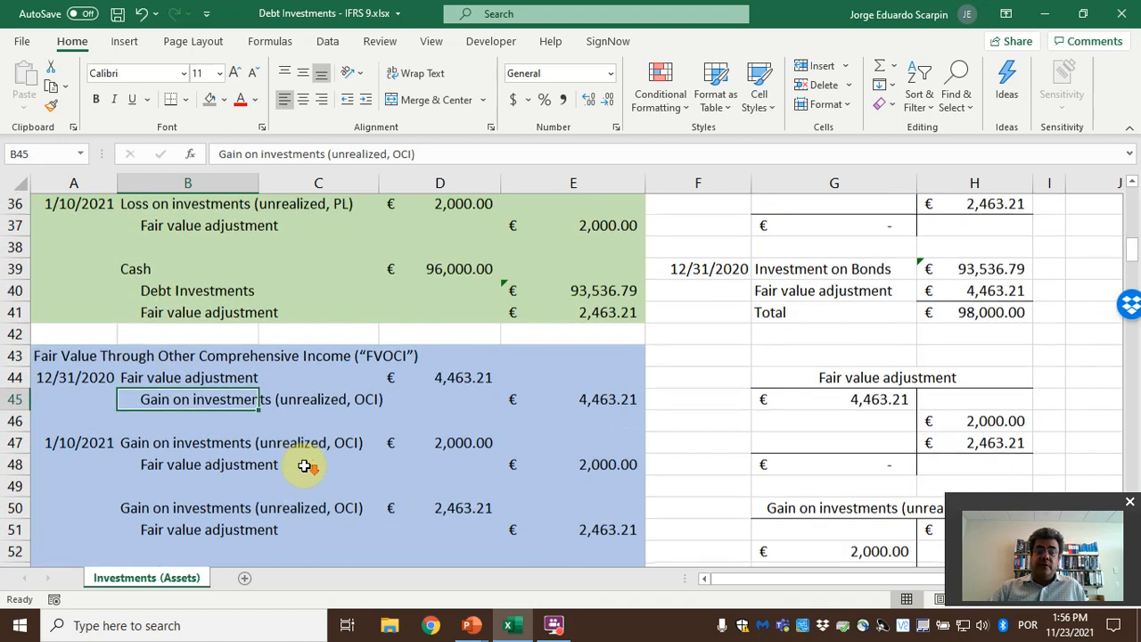
Examine the FVOCI unrealized gain reversals in D47 and D50 against the gain in E45, and trace E51 to the T-account in H47.
{"action": "left_click_drag", "start_coordinate": [191, 466], "coordinate": [538, 491]}
{"action": "left_click", "coordinate": [422, 466]}
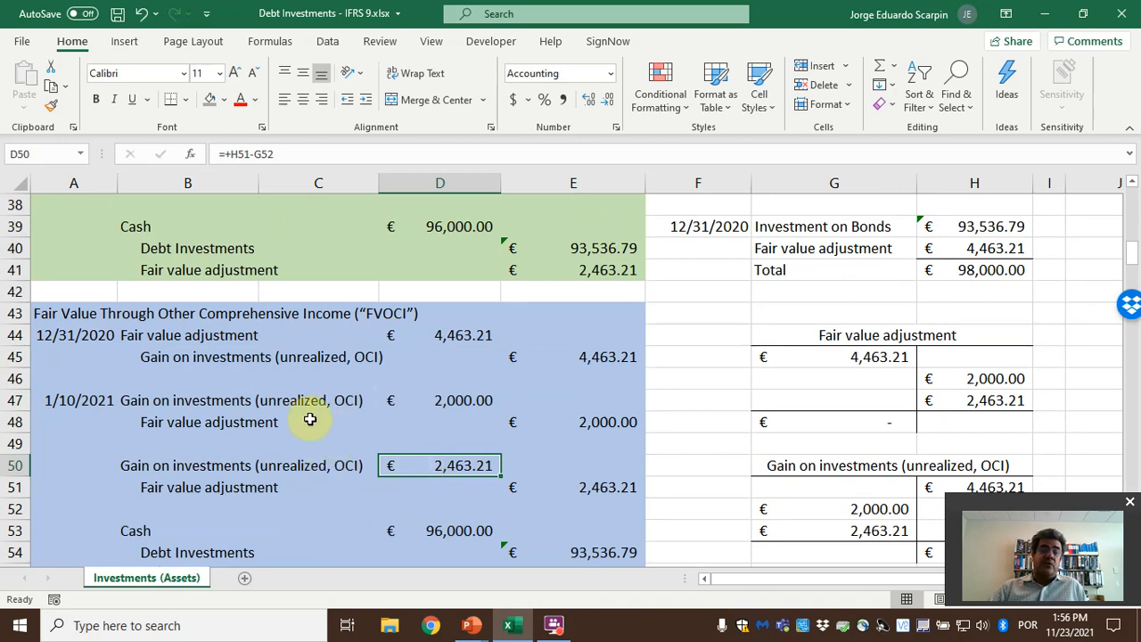
{"action": "left_click", "coordinate": [444, 400]}
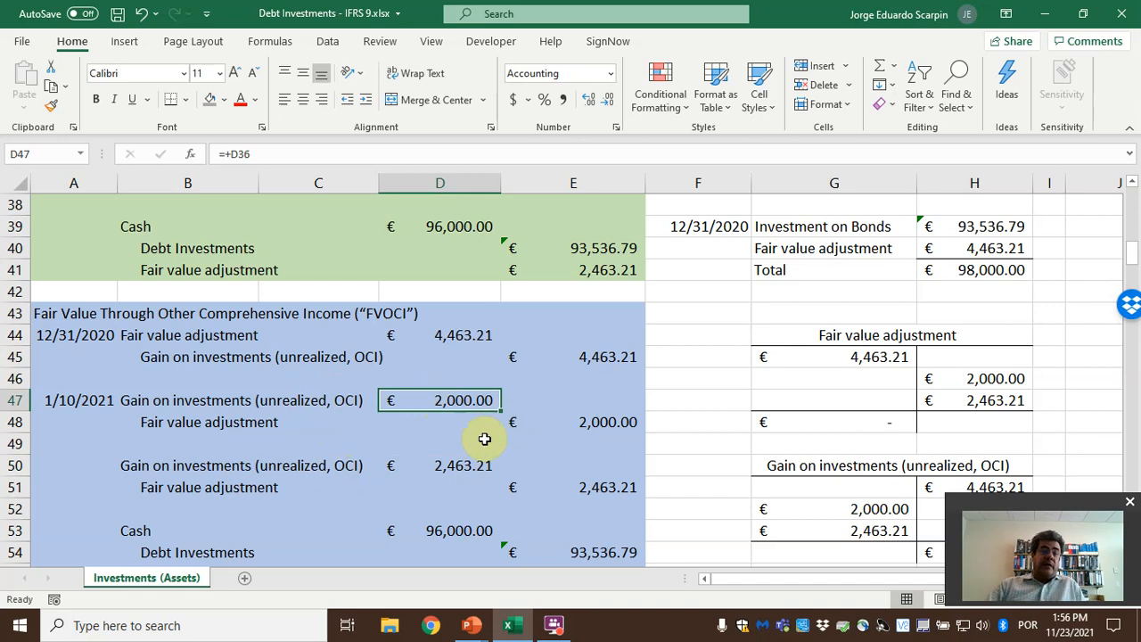
{"action": "left_click", "coordinate": [592, 363]}
{"action": "left_click", "coordinate": [477, 403]}
{"action": "left_click", "coordinate": [585, 358]}
{"action": "left_click", "coordinate": [453, 401]}
{"action": "left_click", "coordinate": [439, 464]}
{"action": "left_click", "coordinate": [600, 488]}
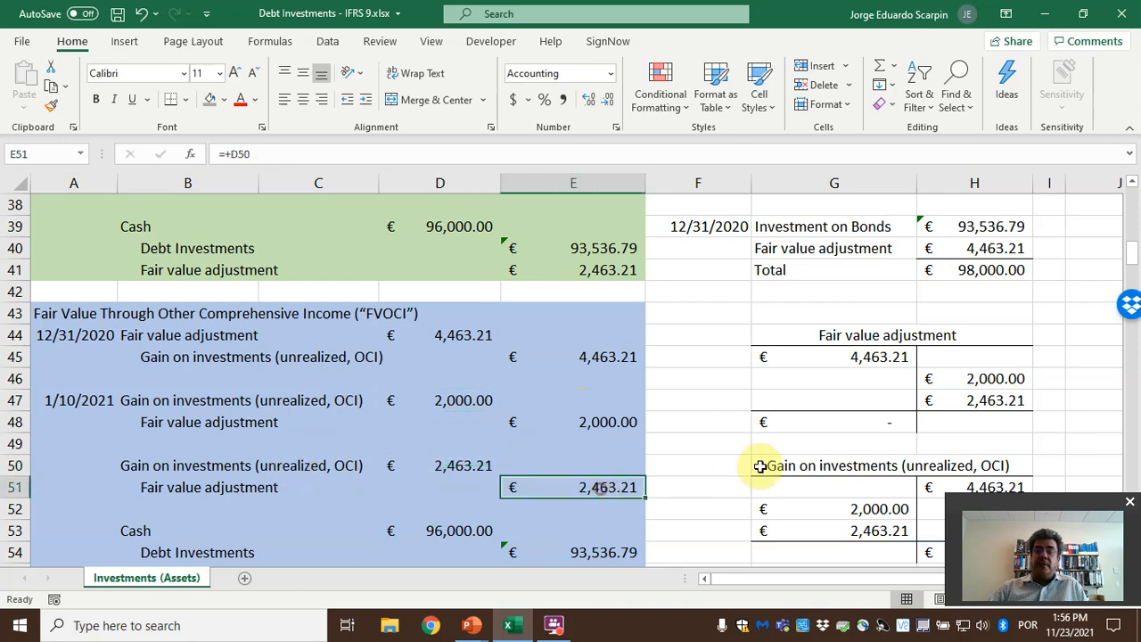
{"action": "left_click", "coordinate": [978, 404]}
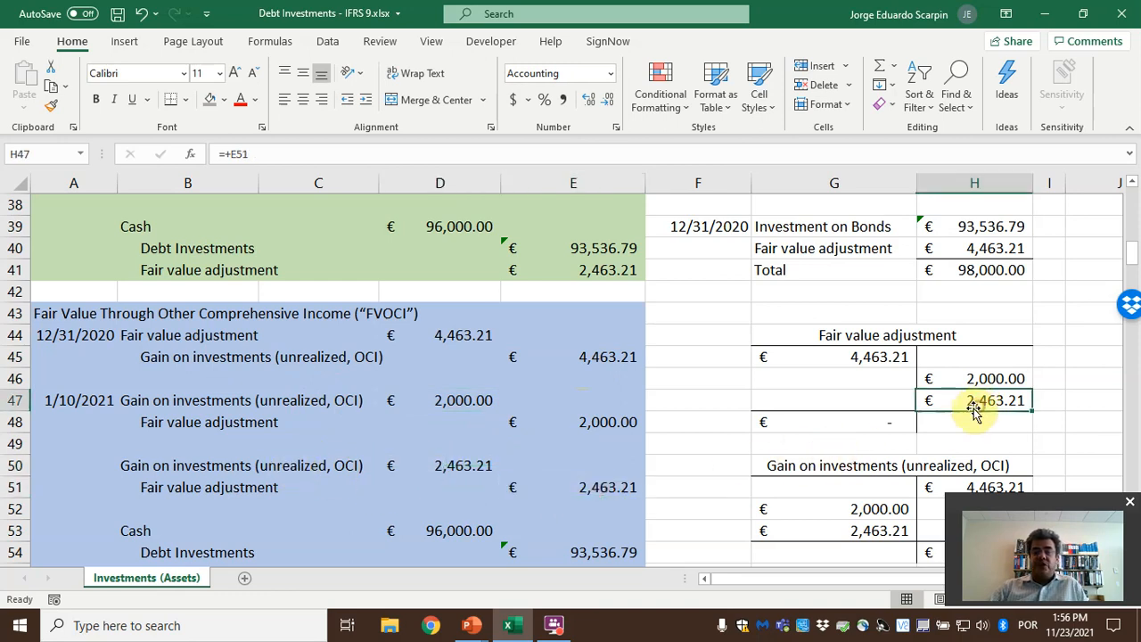
{"action": "scroll", "coordinate": [891, 425], "scroll_direction": "down", "scroll_amount": 1}
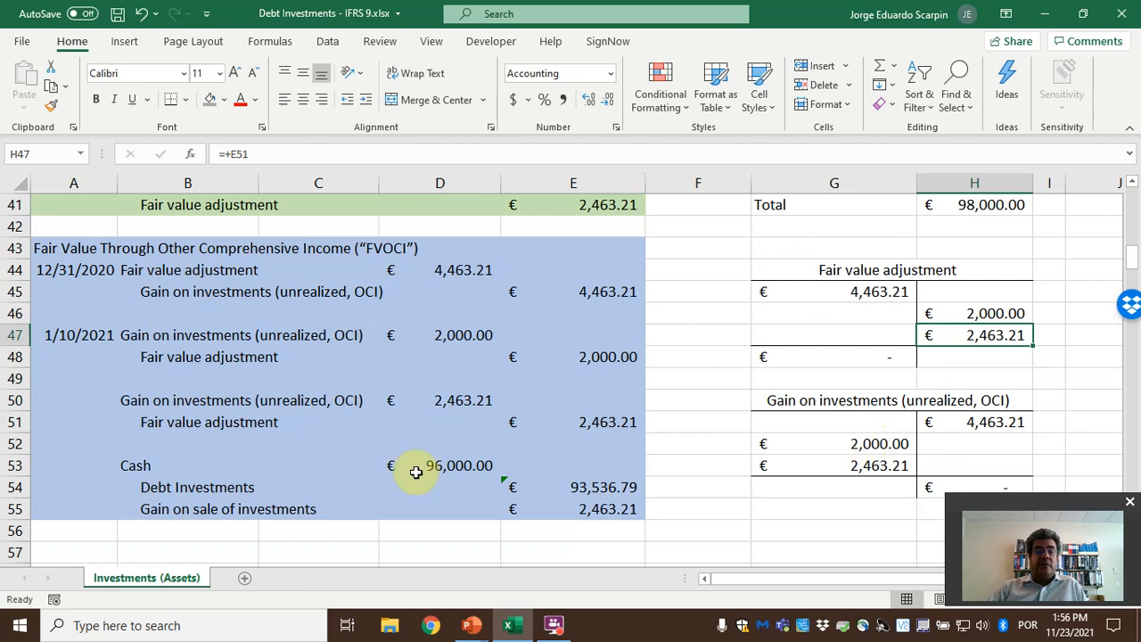
Compare the FVOCI sale entry in D53:E55 with the amortized cost sale entry in B28:E30, and inspect the gain formula in E55.
{"action": "left_click_drag", "start_coordinate": [420, 467], "coordinate": [555, 502]}
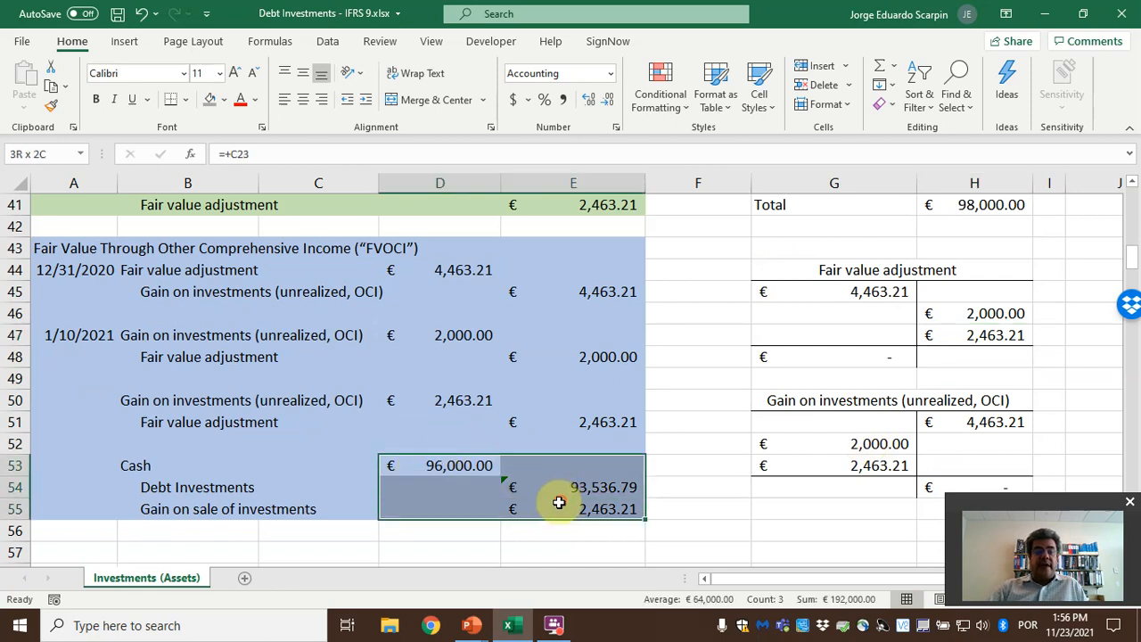
{"action": "scroll", "coordinate": [491, 468], "scroll_direction": "up", "scroll_amount": 3}
{"action": "scroll", "coordinate": [490, 468], "scroll_direction": "up", "scroll_amount": 2}
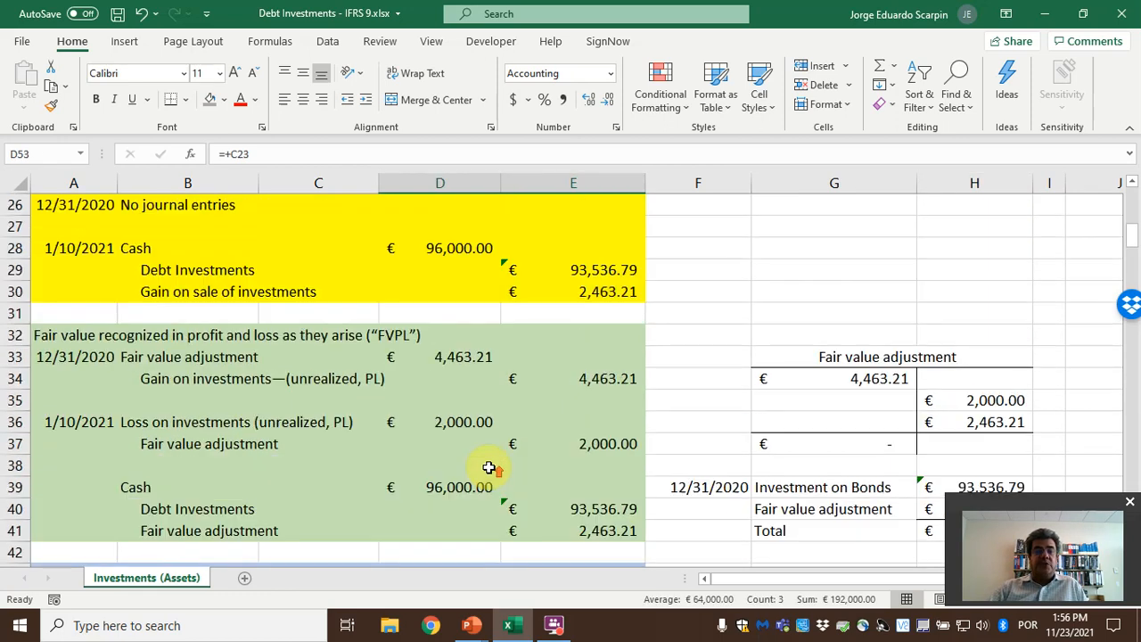
{"action": "scroll", "coordinate": [489, 467], "scroll_direction": "up", "scroll_amount": 2}
{"action": "left_click_drag", "start_coordinate": [145, 378], "coordinate": [577, 417]}
{"action": "scroll", "coordinate": [581, 496], "scroll_direction": "down", "scroll_amount": 7}
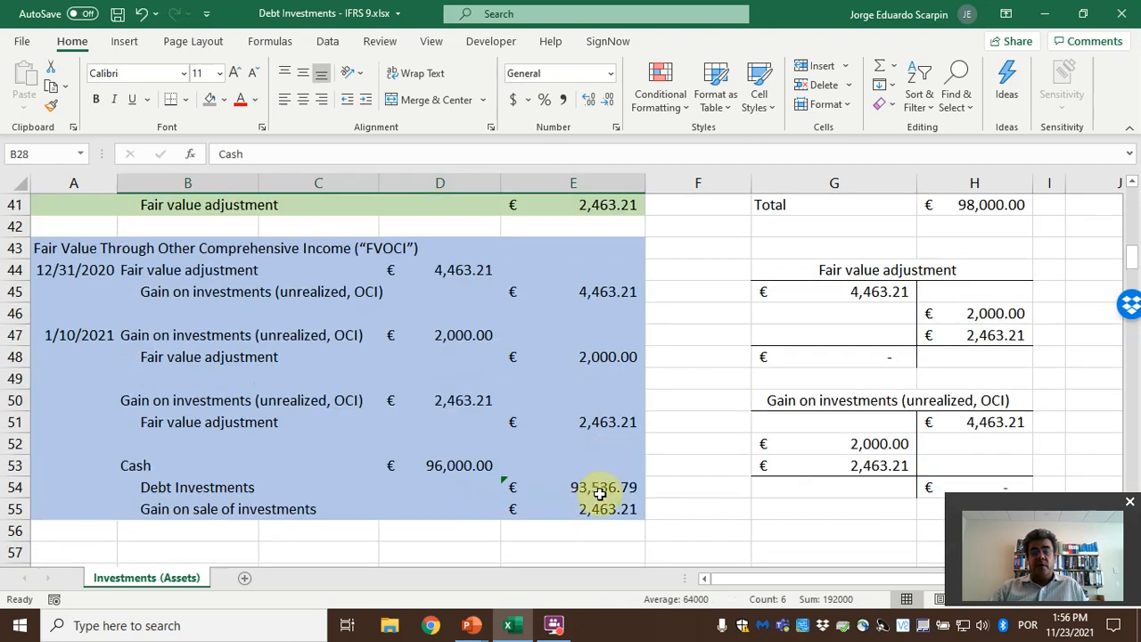
{"action": "left_click", "coordinate": [599, 506]}
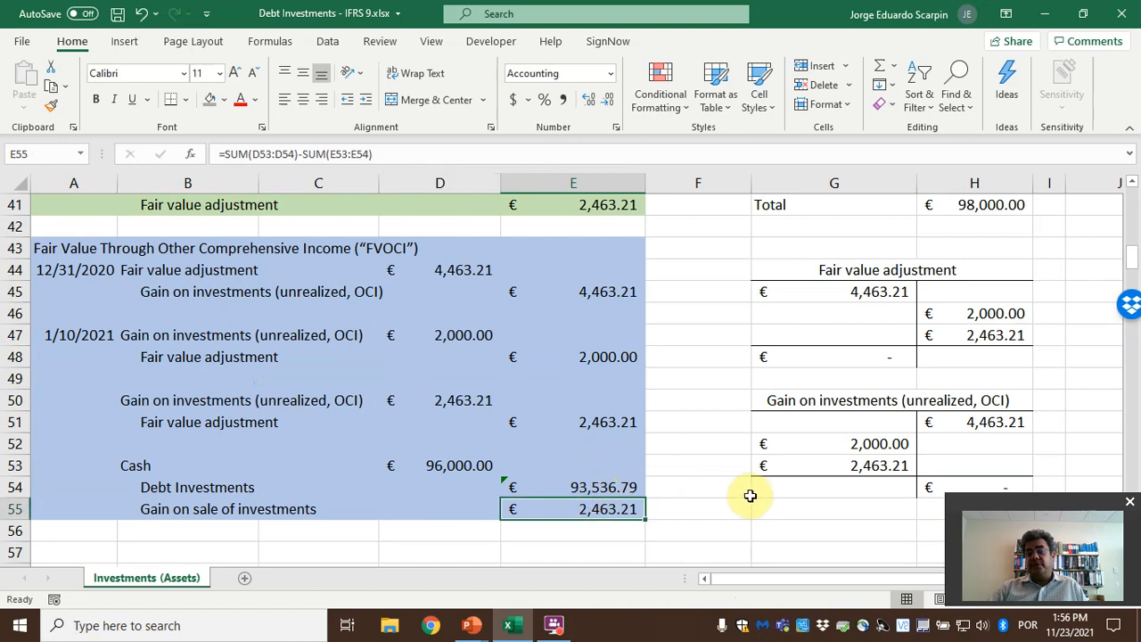
Examine the FVOCI closing entries in B50:E55, relating the OCI gain reversal in row 50 to the gain on sale in row 55.
{"action": "left_click_drag", "start_coordinate": [191, 401], "coordinate": [551, 515]}
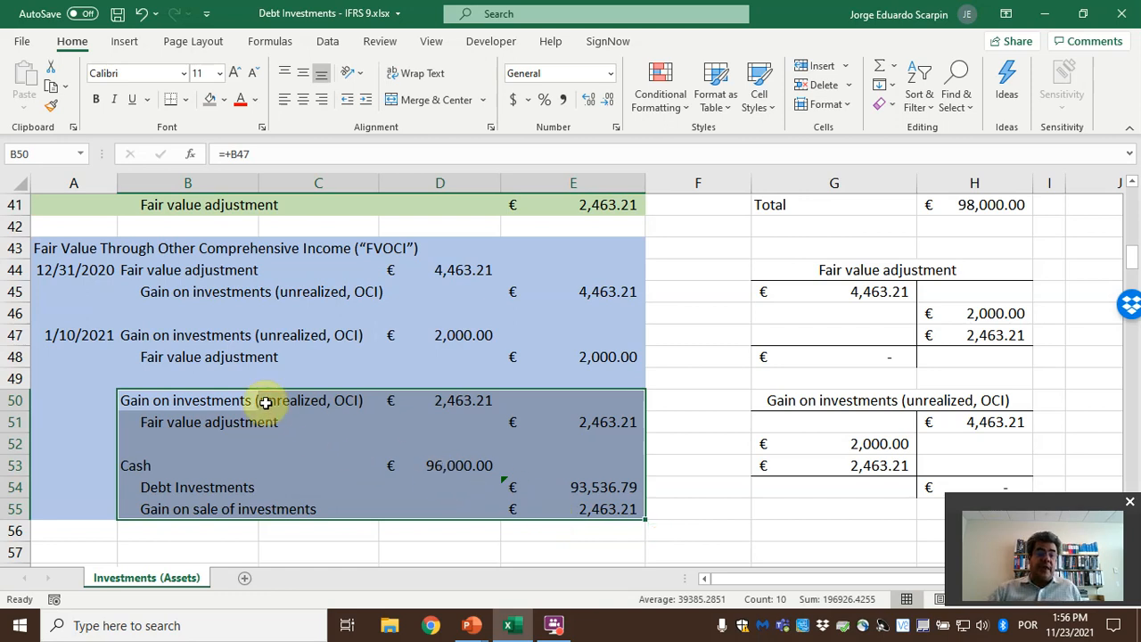
{"action": "left_click_drag", "start_coordinate": [262, 400], "coordinate": [266, 440]}
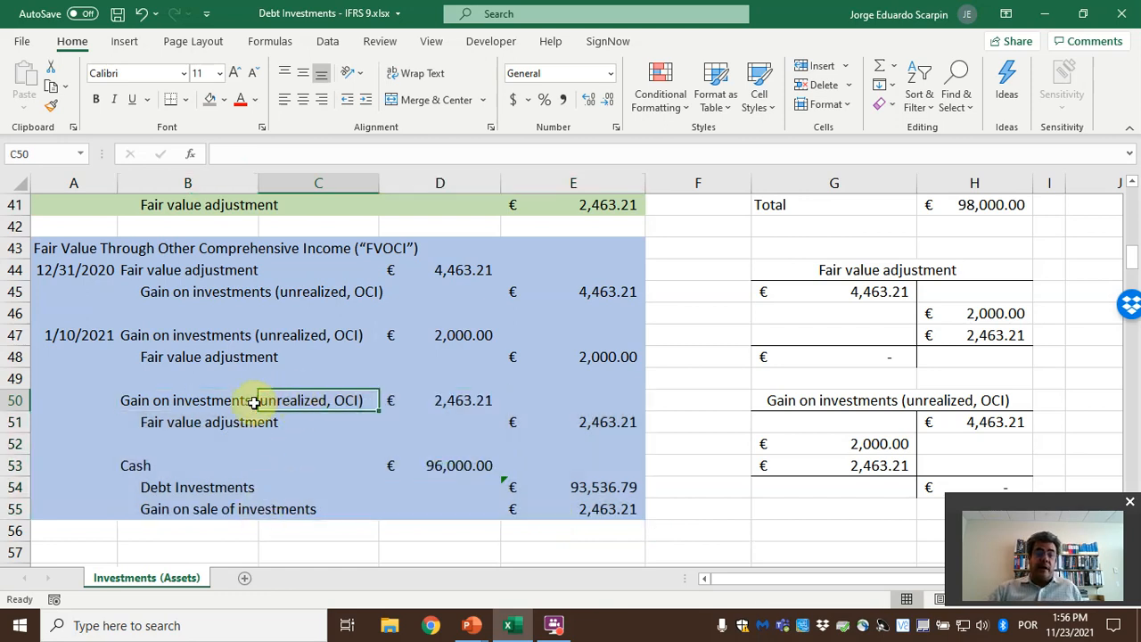
{"action": "left_click", "coordinate": [573, 507]}
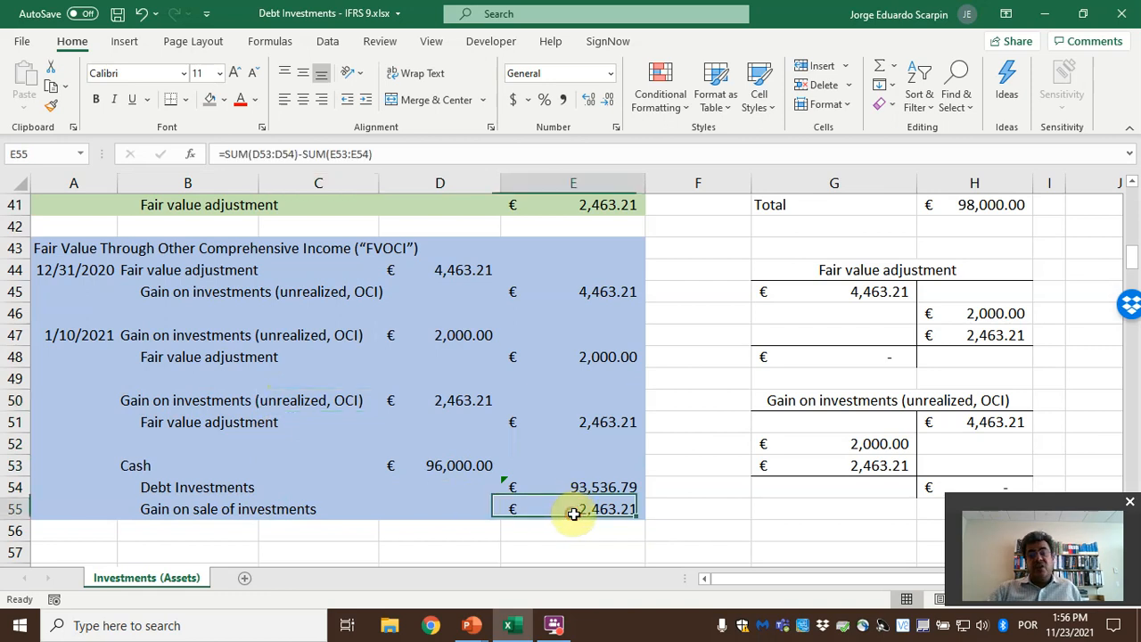
{"action": "left_click", "coordinate": [233, 514]}
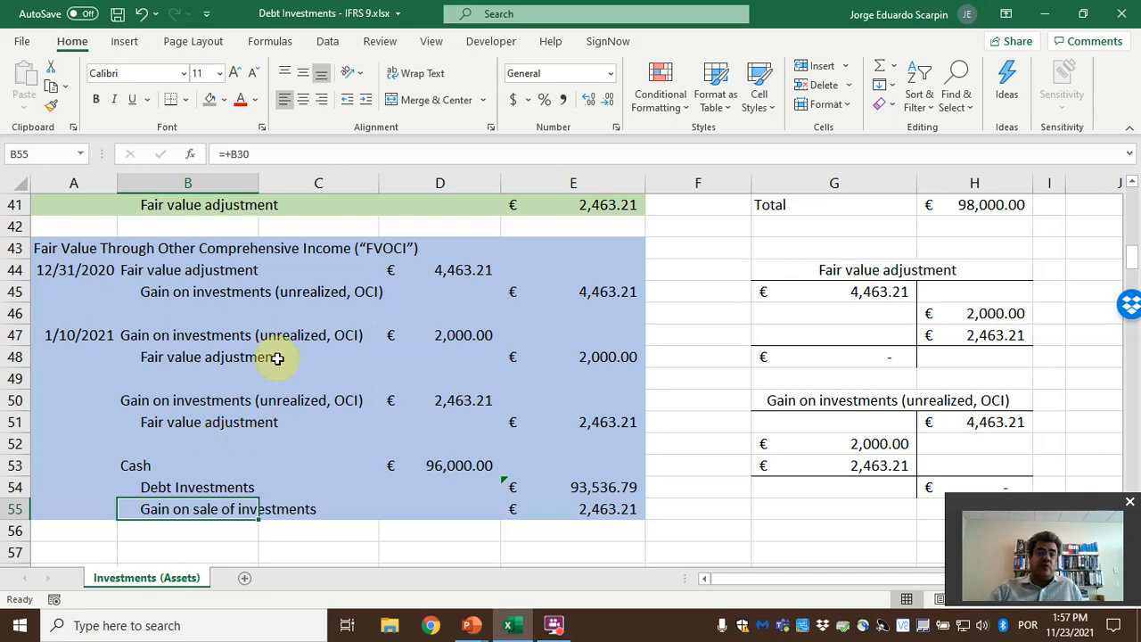
Compare the FVOCI reversal in B47:E48 with the fair value and sale price in C22:C23 and the FVPL loss in row 36.
{"action": "left_click_drag", "start_coordinate": [160, 328], "coordinate": [563, 422]}
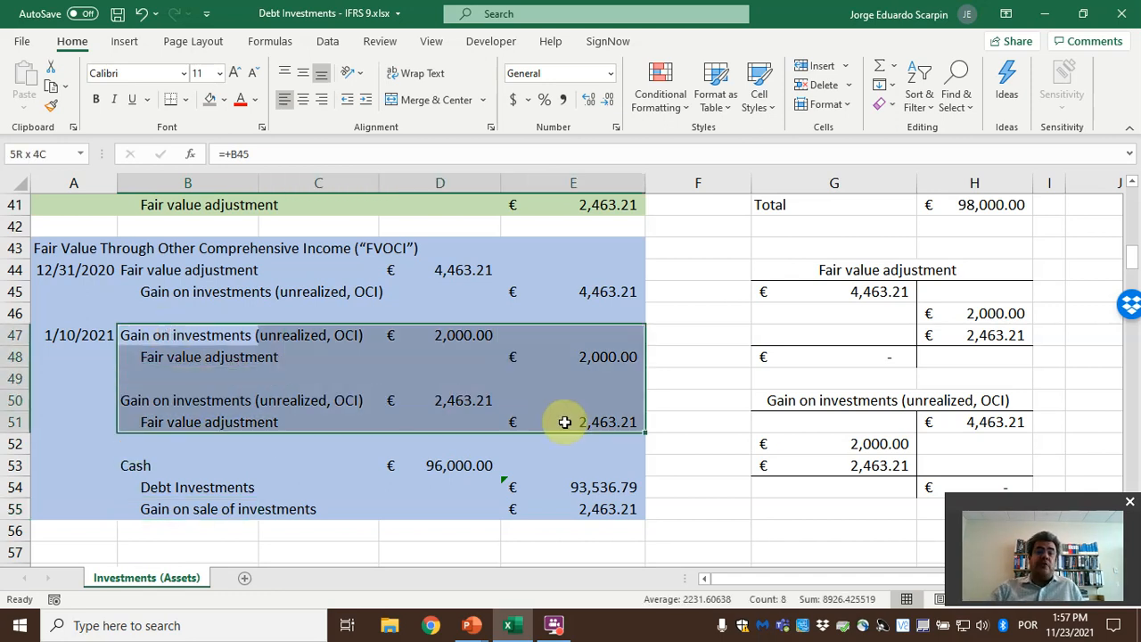
{"action": "left_click_drag", "start_coordinate": [268, 335], "coordinate": [528, 357]}
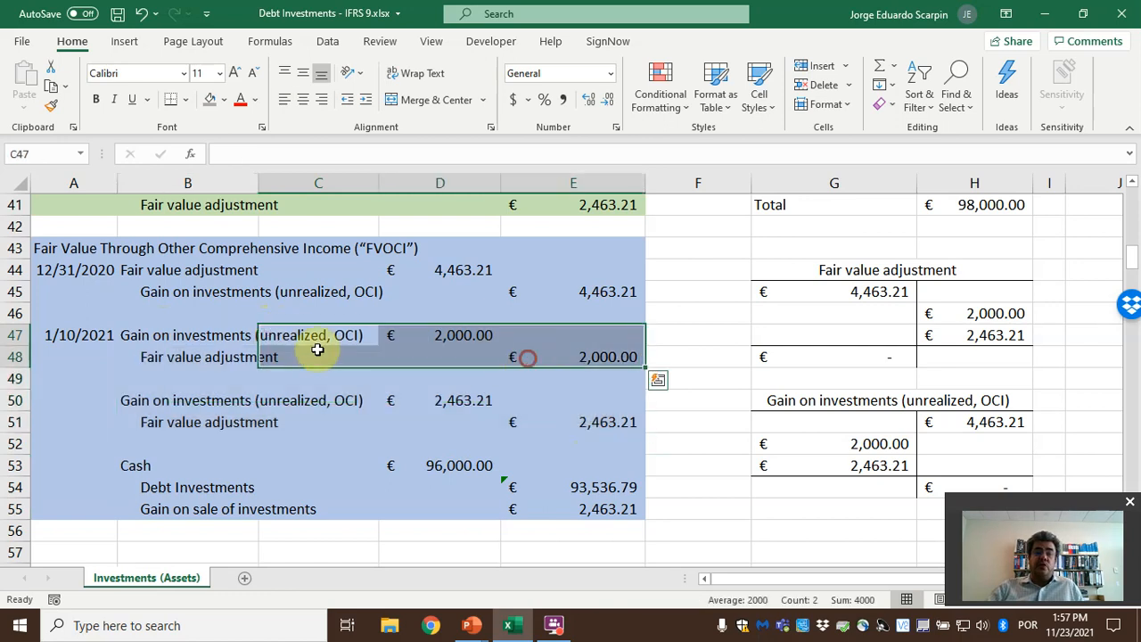
{"action": "left_click_drag", "start_coordinate": [217, 336], "coordinate": [535, 382]}
{"action": "scroll", "coordinate": [430, 334], "scroll_direction": "up", "scroll_amount": 2}
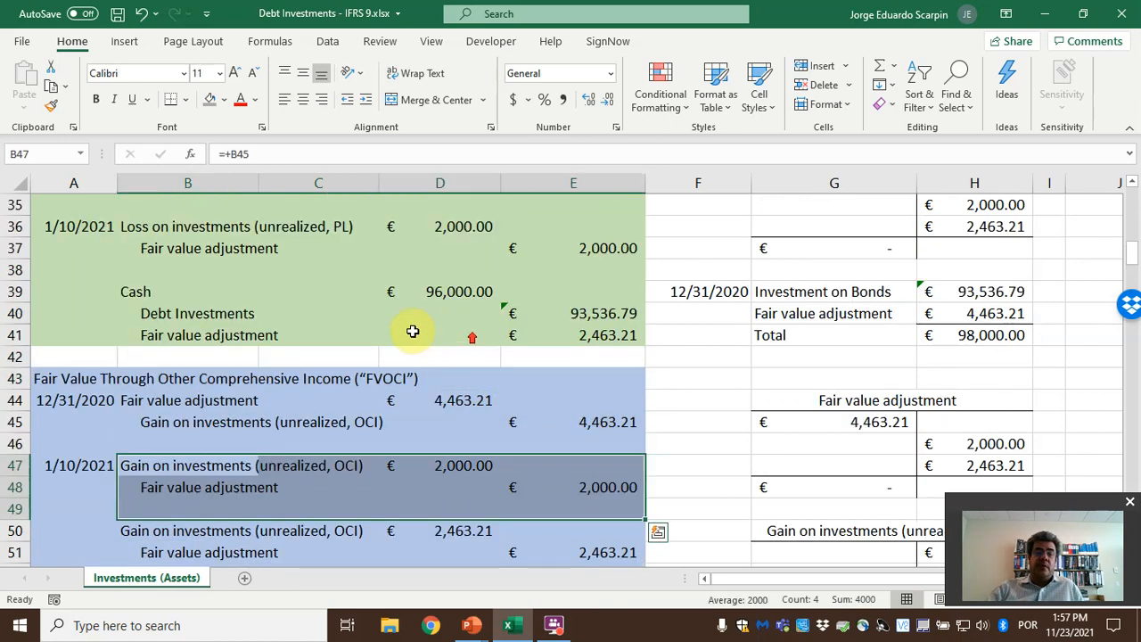
{"action": "scroll", "coordinate": [402, 312], "scroll_direction": "up", "scroll_amount": 3}
{"action": "scroll", "coordinate": [312, 268], "scroll_direction": "up", "scroll_amount": 2}
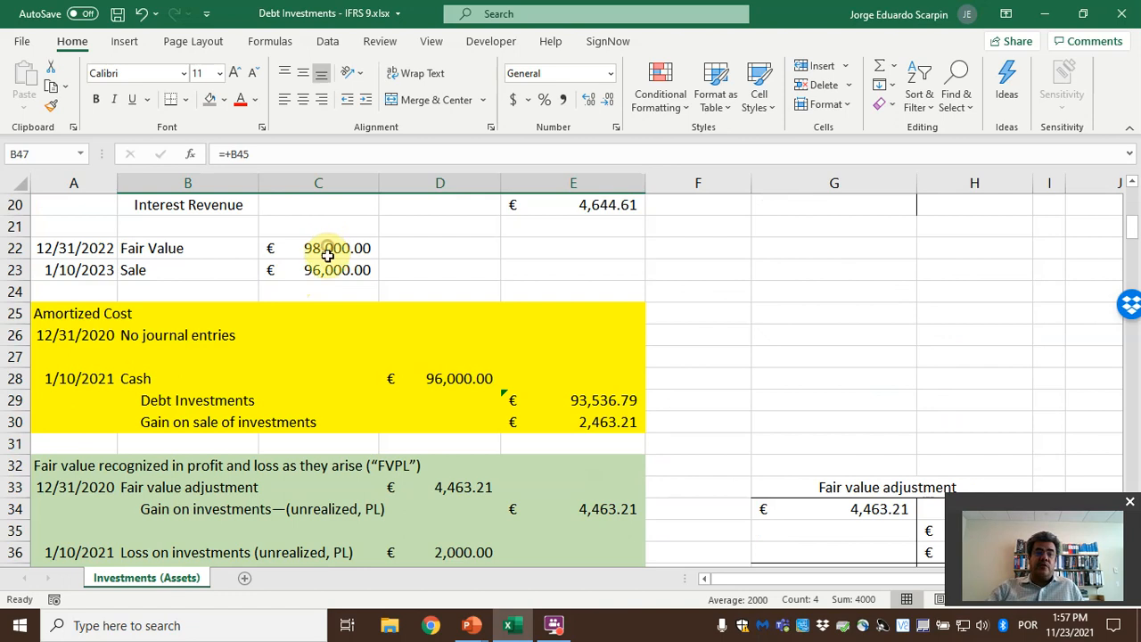
{"action": "left_click_drag", "start_coordinate": [327, 248], "coordinate": [332, 270]}
{"action": "scroll", "coordinate": [523, 361], "scroll_direction": "down", "scroll_amount": 4}
{"action": "scroll", "coordinate": [522, 387], "scroll_direction": "down", "scroll_amount": 1}
{"action": "scroll", "coordinate": [308, 344], "scroll_direction": "up", "scroll_amount": 1}
{"action": "left_click_drag", "start_coordinate": [191, 294], "coordinate": [419, 316]}
{"action": "scroll", "coordinate": [236, 403], "scroll_direction": "down", "scroll_amount": 3}
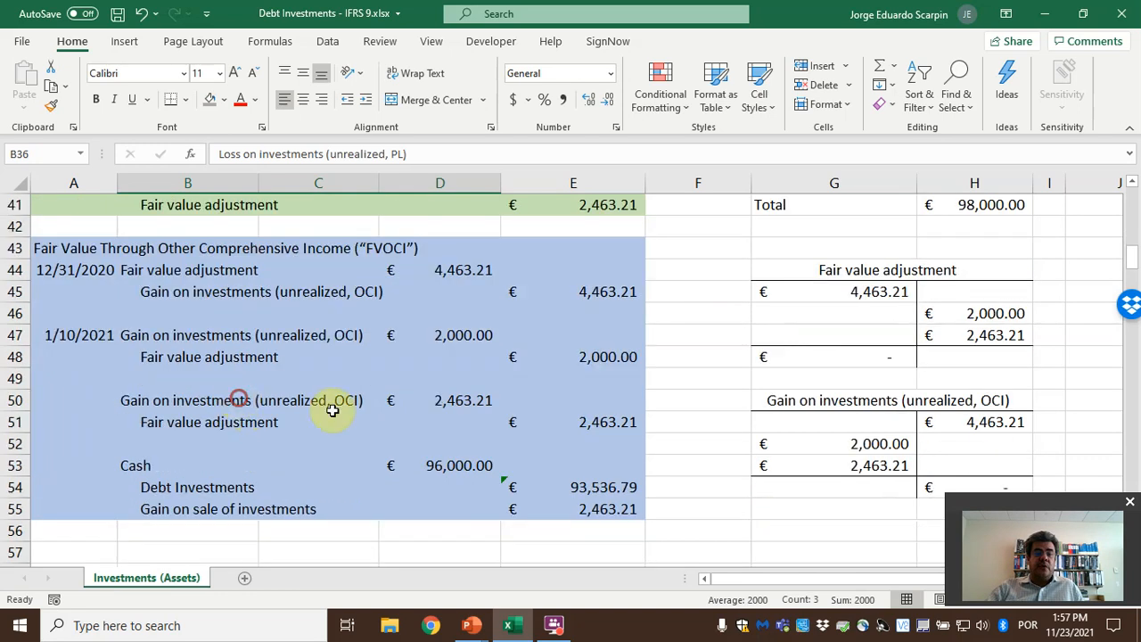
Trace the OCI reversal entry in B50:E51 to T-account cells H47 and G53, and inspect the D50 formula.
{"action": "left_click_drag", "start_coordinate": [269, 406], "coordinate": [558, 426]}
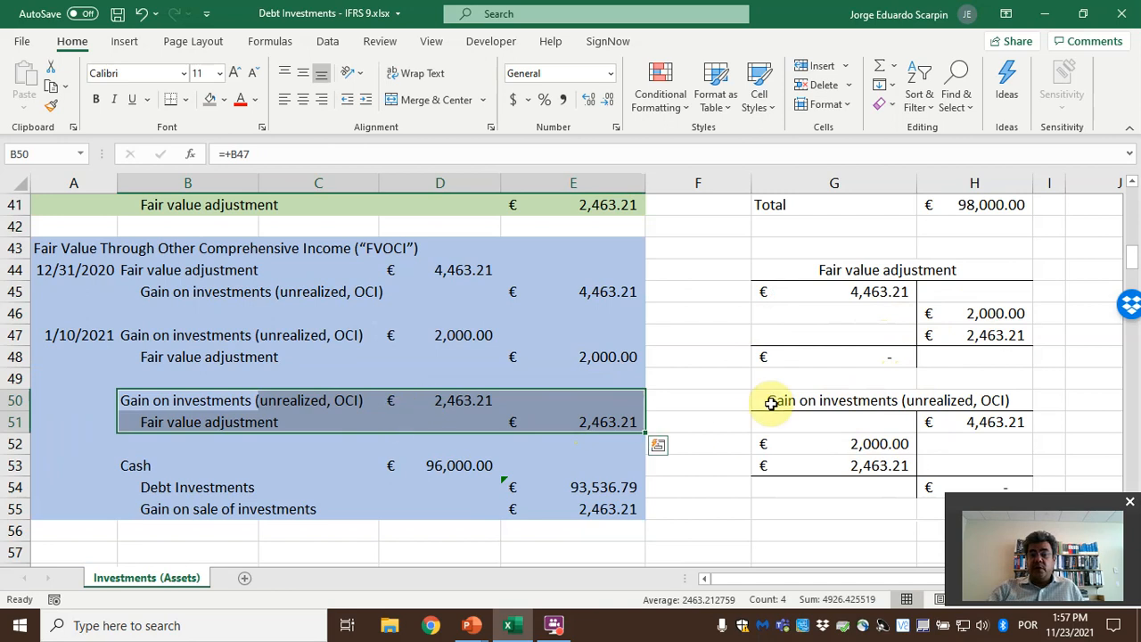
{"action": "left_click", "coordinate": [985, 335]}
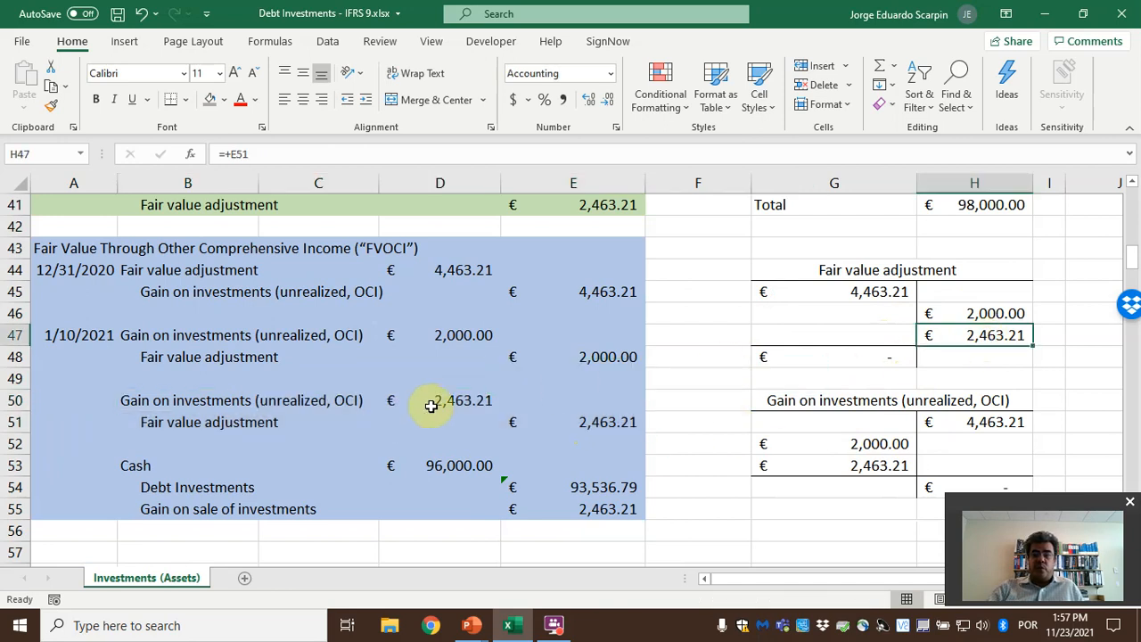
{"action": "left_click", "coordinate": [589, 421]}
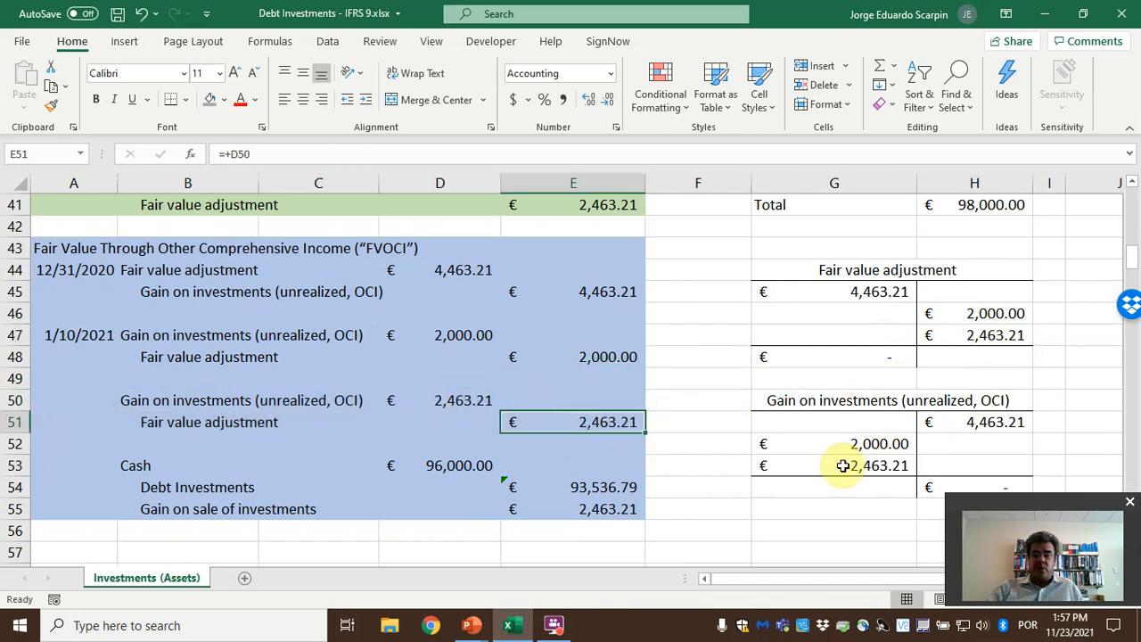
{"action": "left_click", "coordinate": [875, 465]}
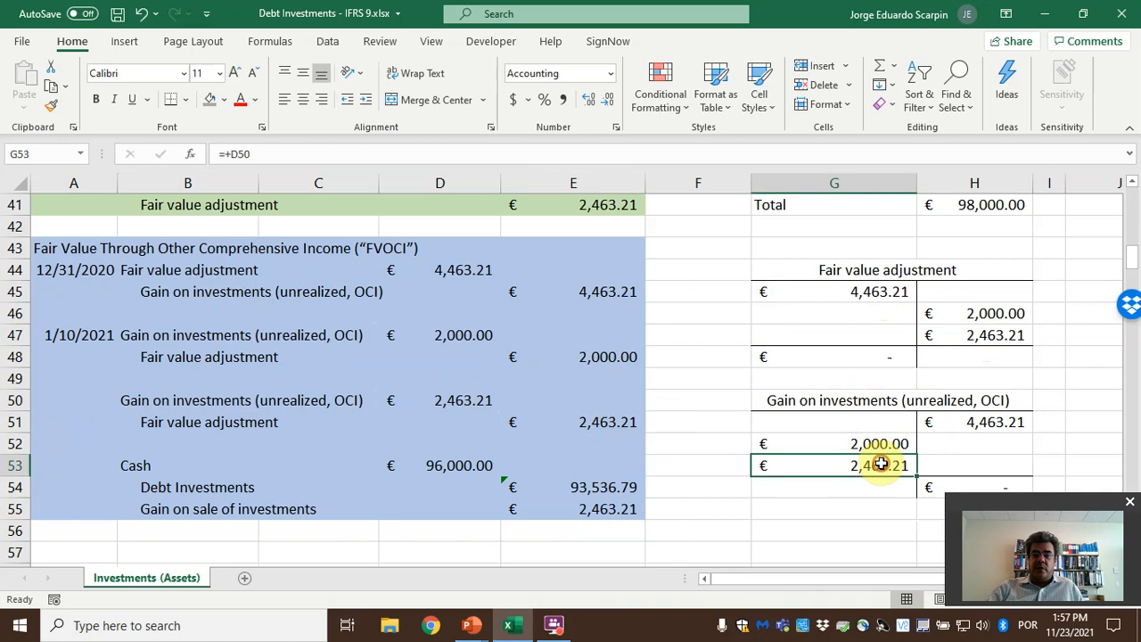
{"action": "left_click", "coordinate": [450, 401]}
{"action": "scroll", "coordinate": [650, 433], "scroll_direction": "down", "scroll_amount": 1}
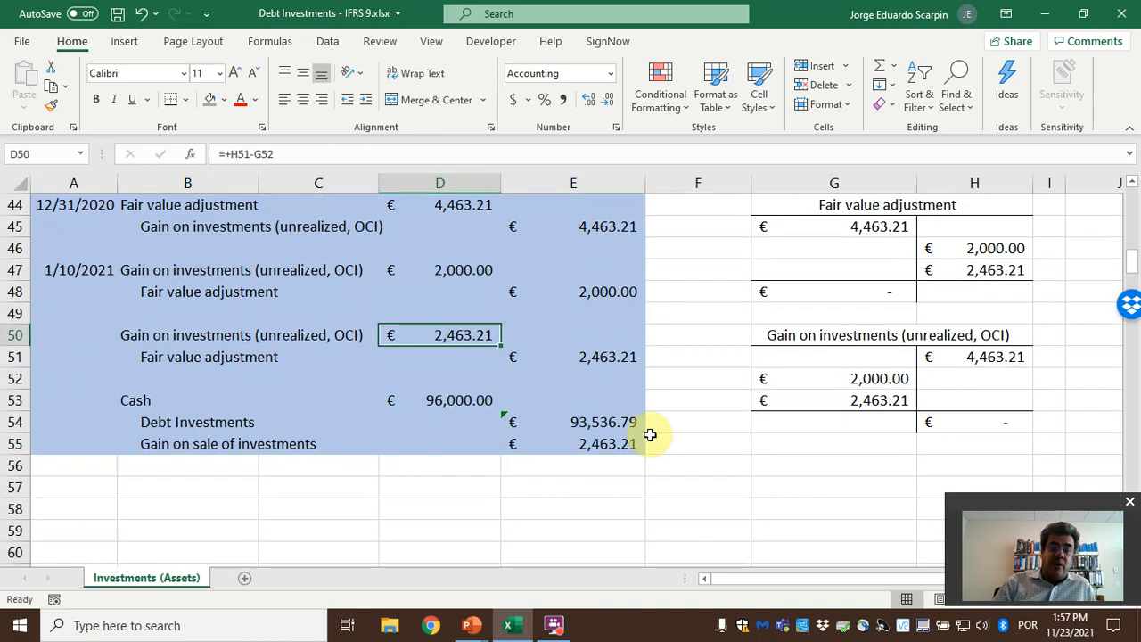
Review the Debt Investments credit in E54 against the corresponding credits in the FVPL and amortized cost entries.
{"action": "left_click", "coordinate": [570, 423]}
{"action": "scroll", "coordinate": [713, 418], "scroll_direction": "up", "scroll_amount": 6}
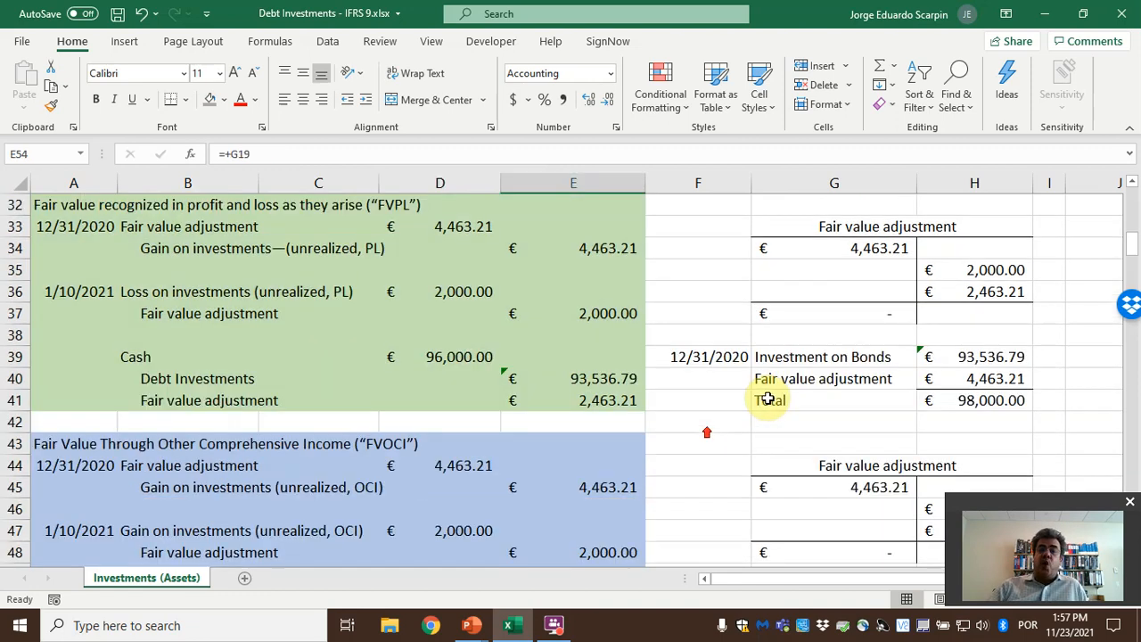
{"action": "scroll", "coordinate": [768, 383], "scroll_direction": "up", "scroll_amount": 4}
{"action": "scroll", "coordinate": [778, 450], "scroll_direction": "down", "scroll_amount": 7}
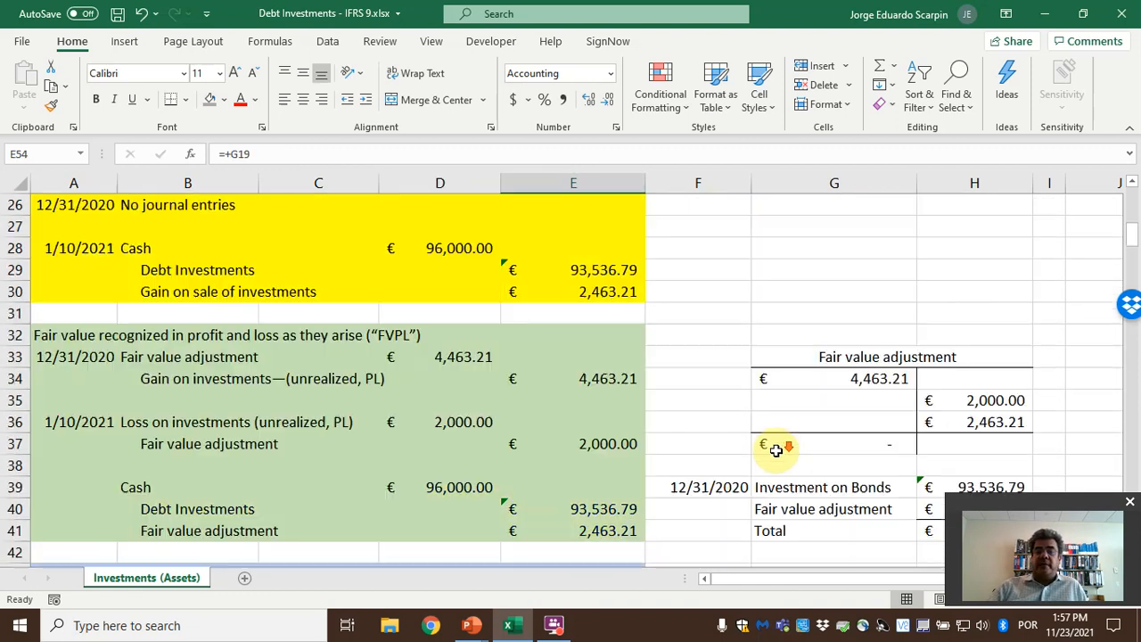
{"action": "scroll", "coordinate": [727, 455], "scroll_direction": "down", "scroll_amount": 2}
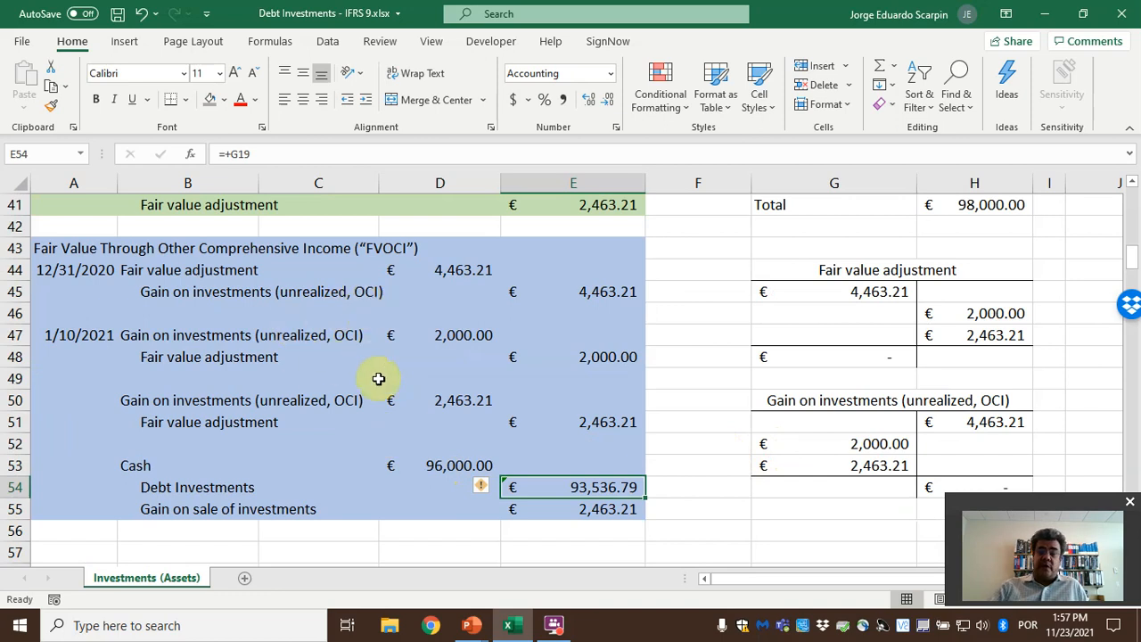
Compare the FVOCI gain on sale of investments in row 55 with the amortized cost gain on sale in row 30.
{"action": "left_click", "coordinate": [561, 509]}
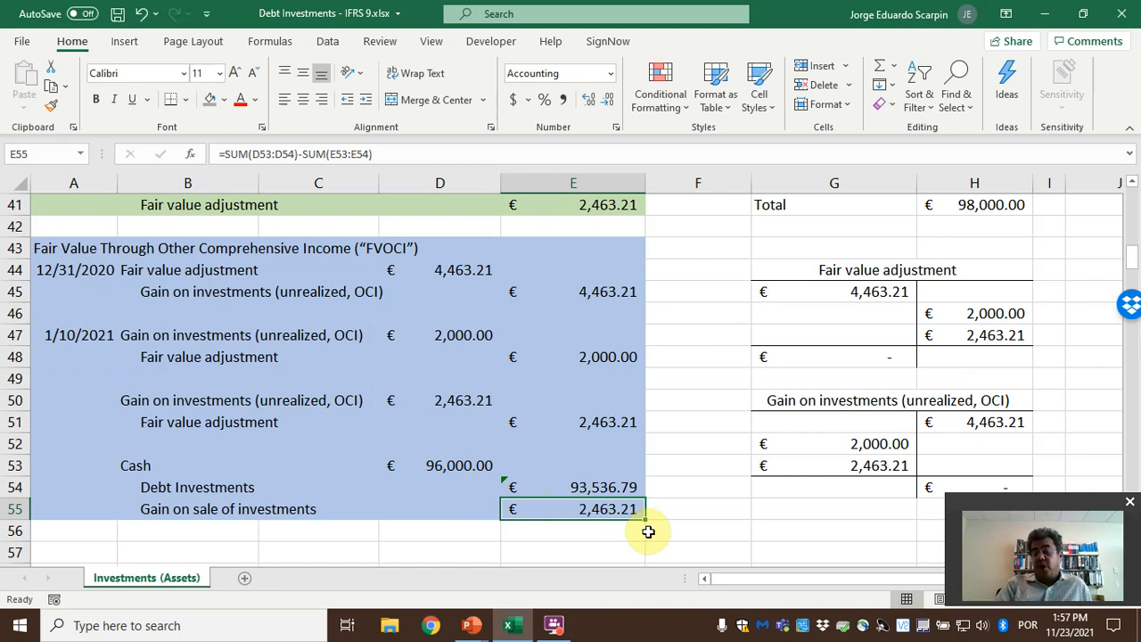
{"action": "left_click_drag", "start_coordinate": [174, 505], "coordinate": [580, 502]}
{"action": "scroll", "coordinate": [481, 361], "scroll_direction": "up", "scroll_amount": 6}
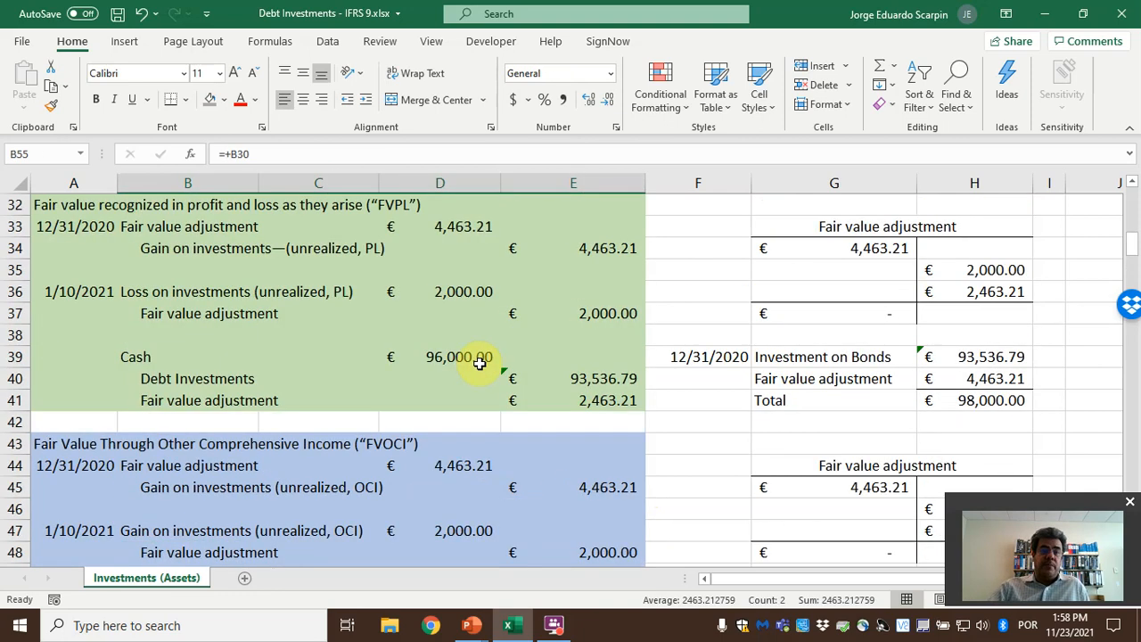
{"action": "left_click_drag", "start_coordinate": [183, 356], "coordinate": [586, 357]}
{"action": "scroll", "coordinate": [591, 432], "scroll_direction": "down", "scroll_amount": 5}
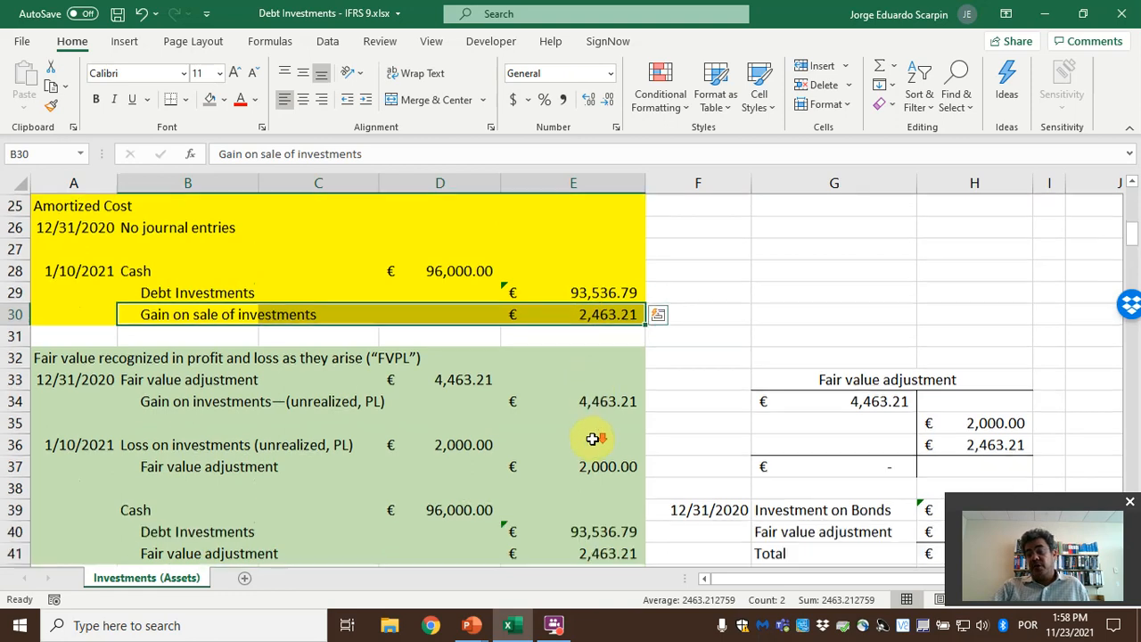
Review the OCI gain reversal accounts in rows 47 and 50, and the FVOCI Fair value adjustment T-account postings in G45:H47.
{"action": "left_click", "coordinate": [262, 405]}
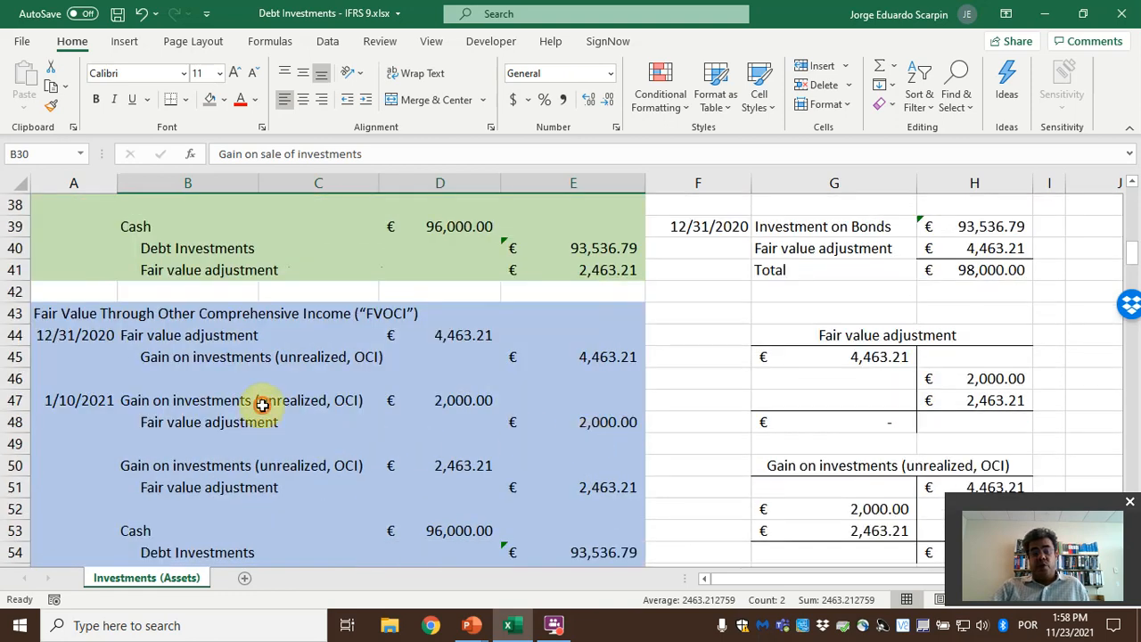
{"action": "left_click", "coordinate": [287, 470]}
{"action": "left_click", "coordinate": [167, 401]}
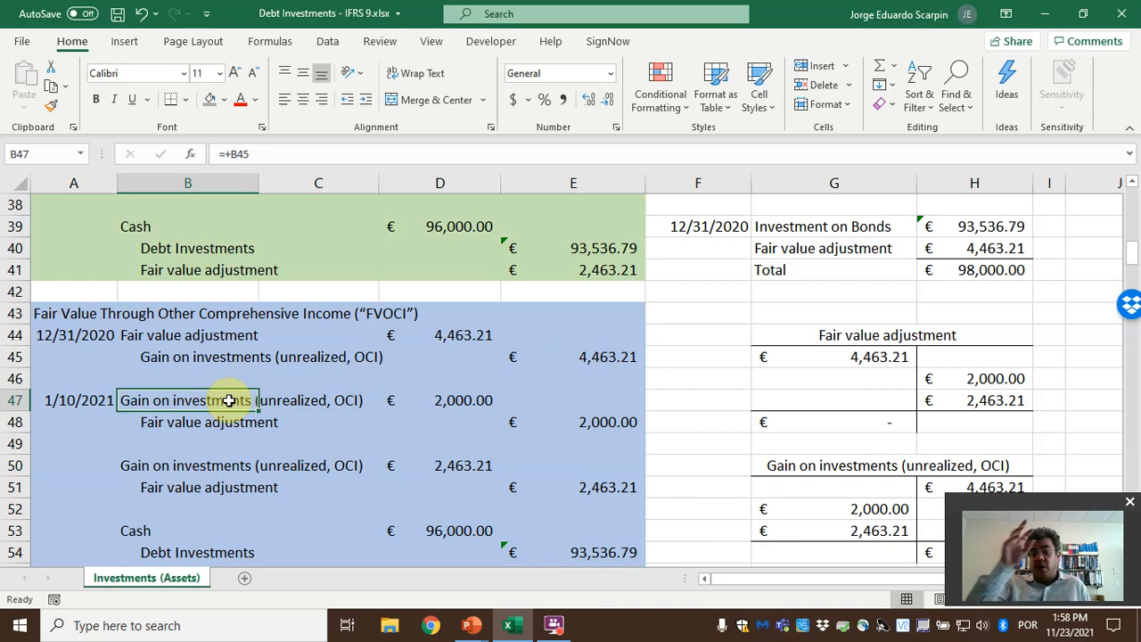
{"action": "left_click", "coordinate": [909, 332]}
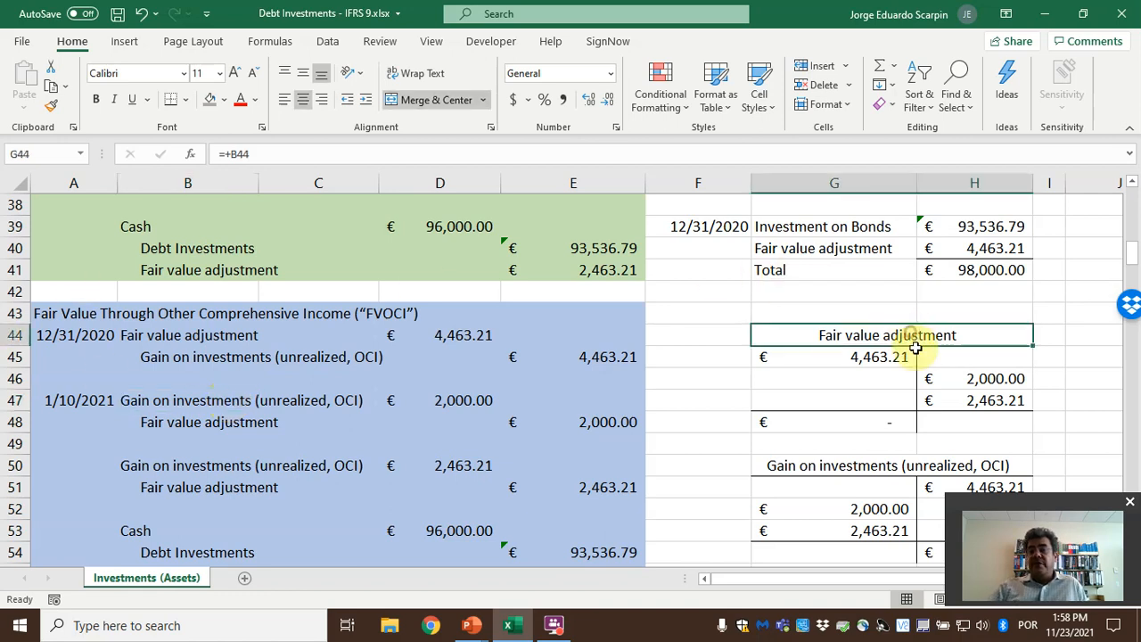
{"action": "left_click", "coordinate": [926, 376]}
{"action": "left_click", "coordinate": [942, 398]}
{"action": "left_click_drag", "start_coordinate": [866, 360], "coordinate": [957, 400]}
{"action": "scroll", "coordinate": [896, 406], "scroll_direction": "down", "scroll_amount": 2}
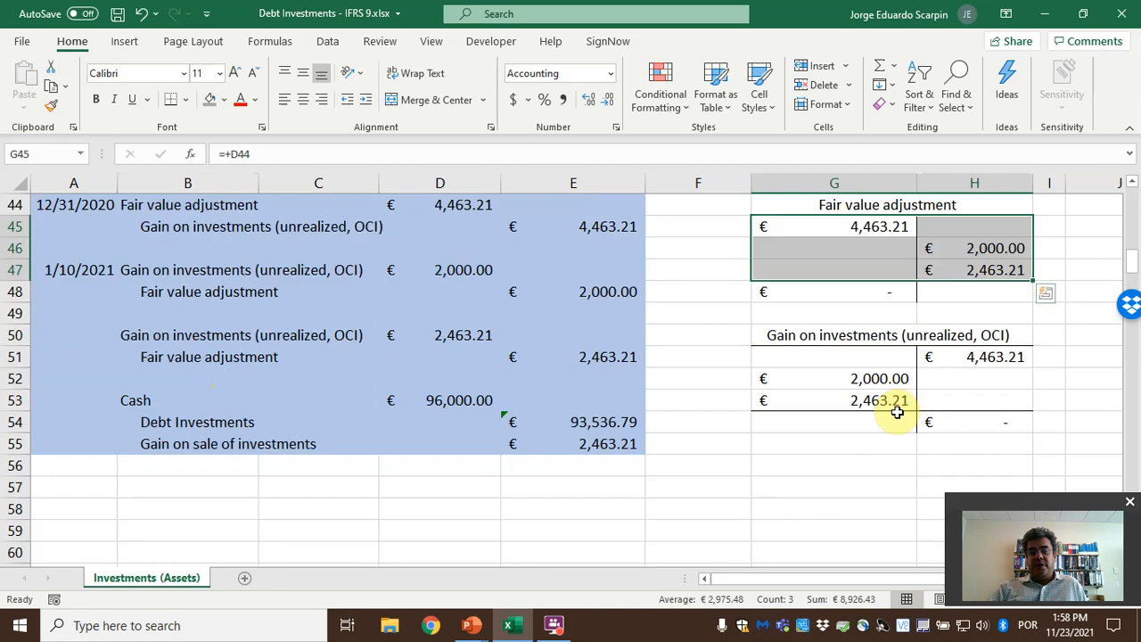
{"action": "scroll", "coordinate": [898, 413], "scroll_direction": "up", "scroll_amount": 1}
{"action": "scroll", "coordinate": [896, 413], "scroll_direction": "up", "scroll_amount": 1}
Check the gain on sale in E55, the Fair value adjustment debit in G45, and the OCI gain T-account postings in G51:H54.
{"action": "left_click", "coordinate": [567, 504]}
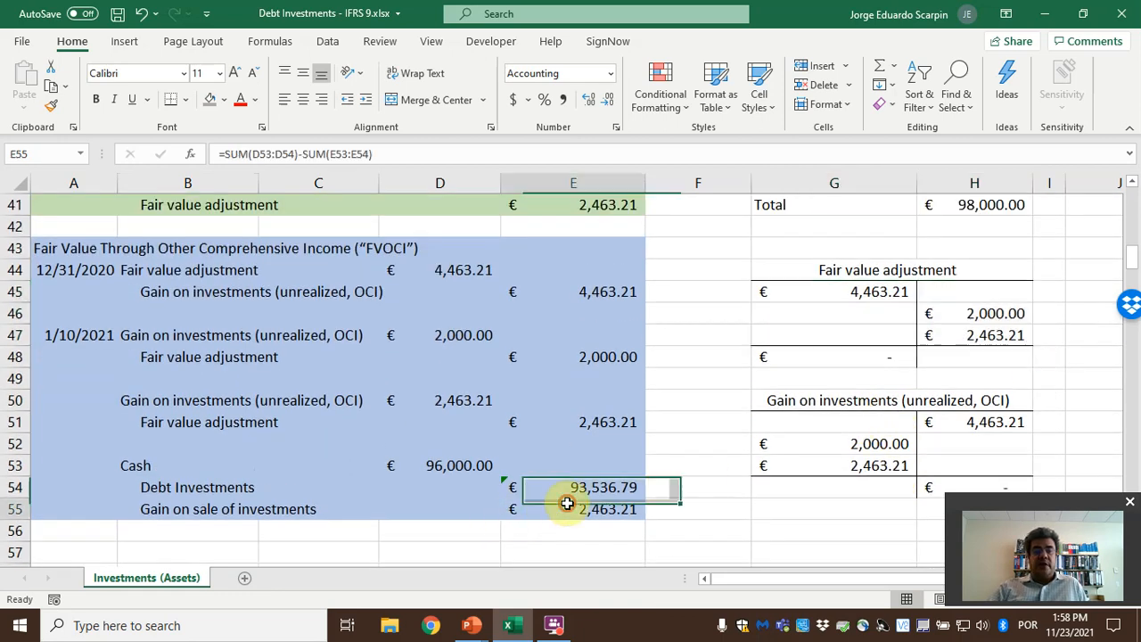
{"action": "scroll", "coordinate": [758, 477], "scroll_direction": "up", "scroll_amount": 1}
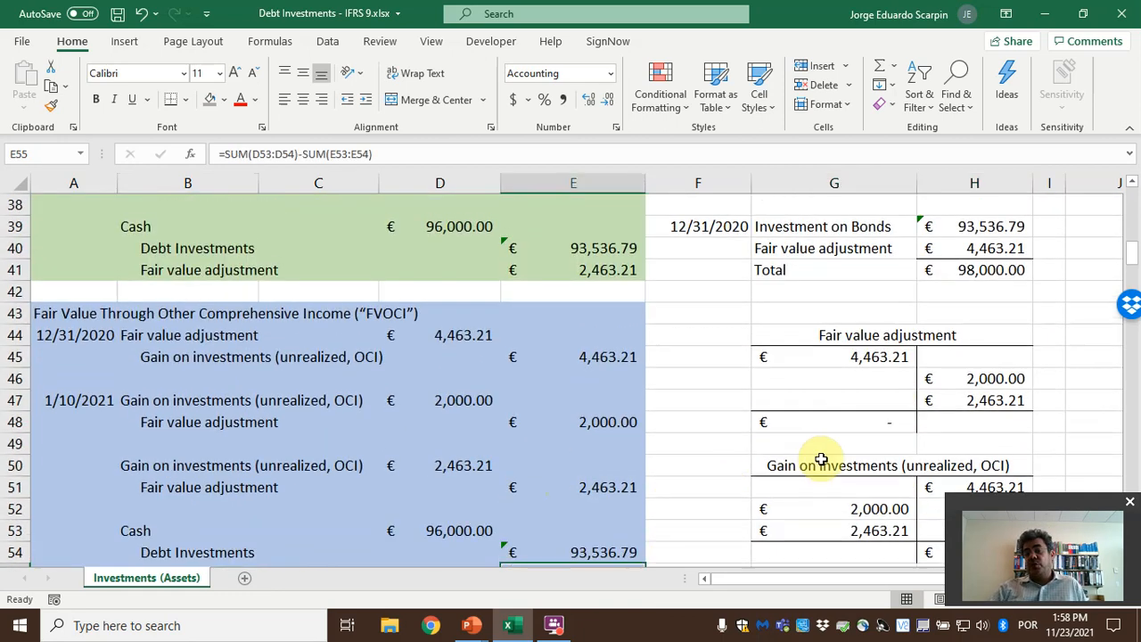
{"action": "left_click", "coordinate": [857, 361]}
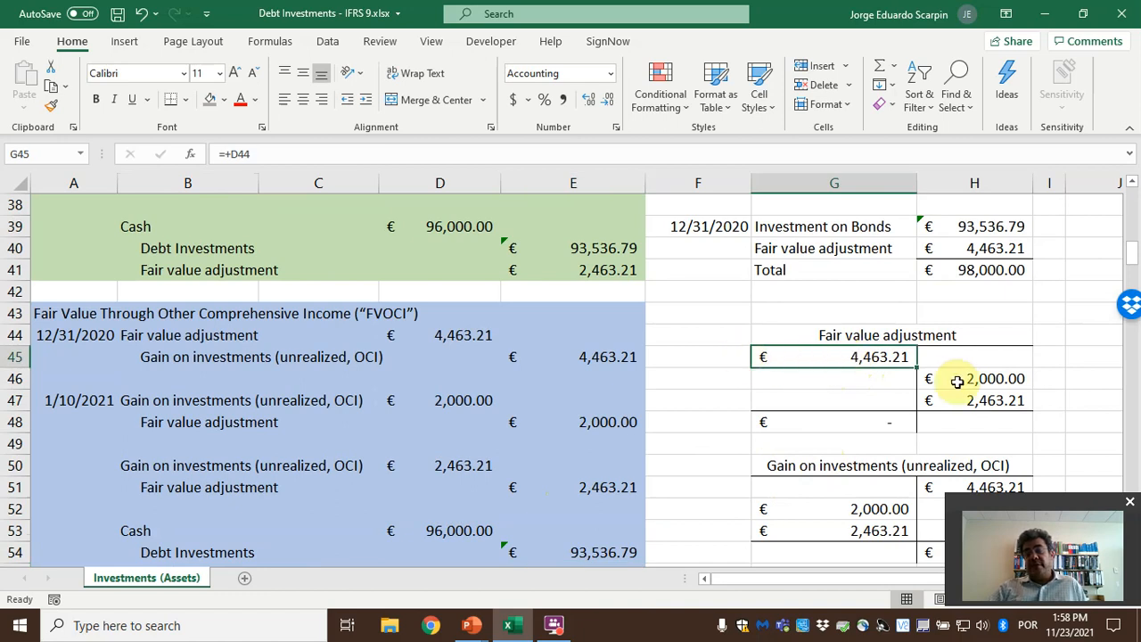
{"action": "scroll", "coordinate": [989, 410], "scroll_direction": "down", "scroll_amount": 1}
{"action": "scroll", "coordinate": [995, 413], "scroll_direction": "down", "scroll_amount": 1}
{"action": "left_click", "coordinate": [853, 440]}
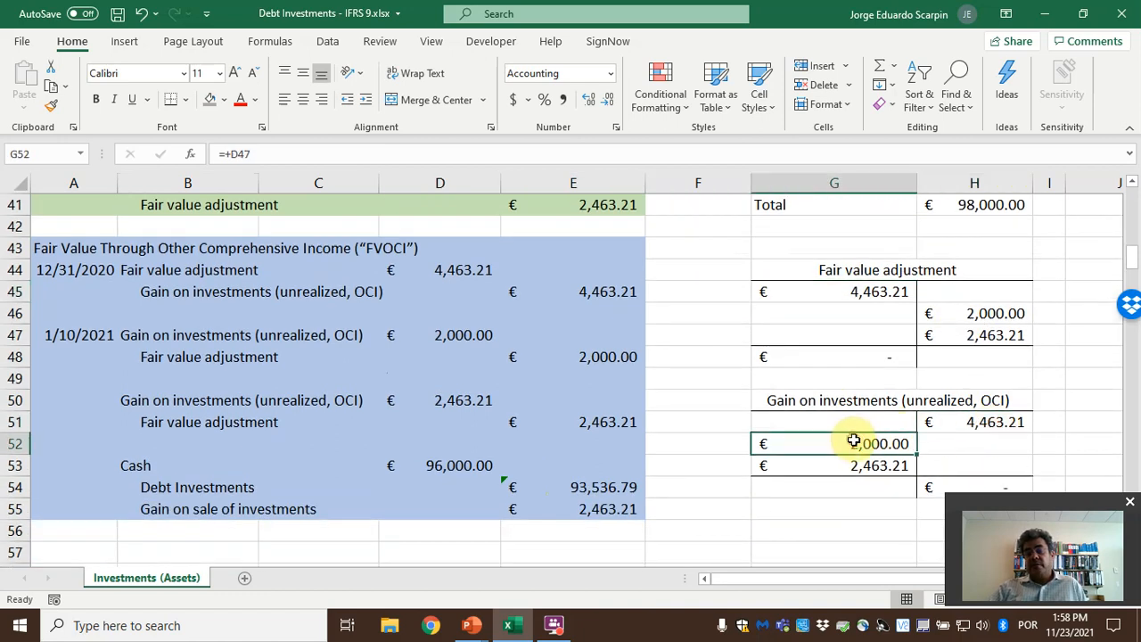
{"action": "left_click", "coordinate": [868, 465]}
{"action": "left_click_drag", "start_coordinate": [975, 423], "coordinate": [861, 472]}
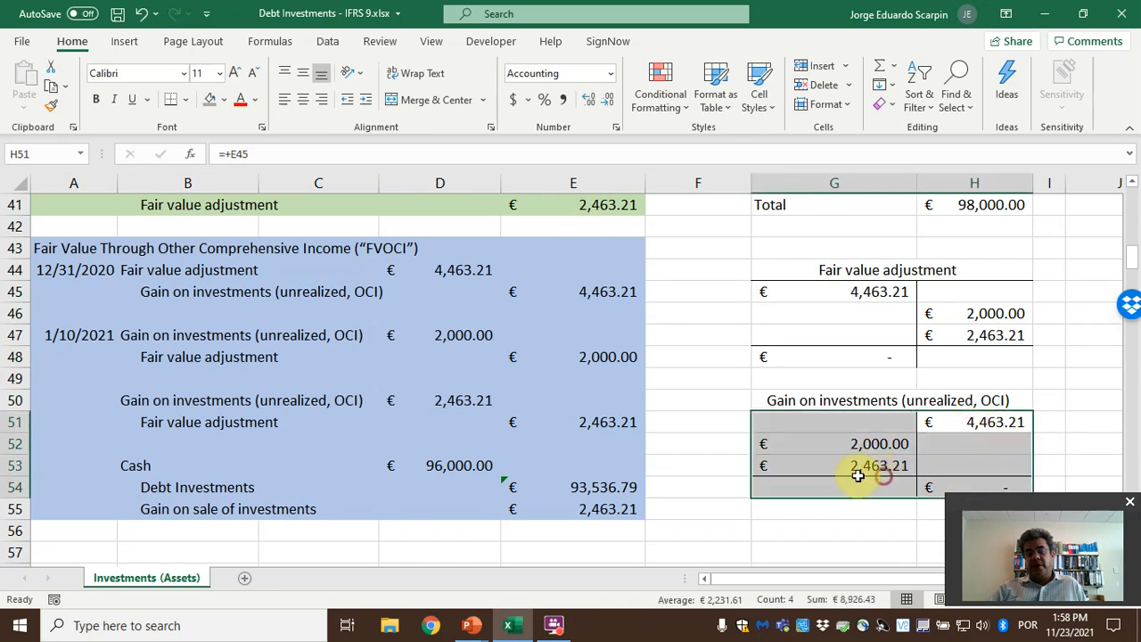
Compare the gain on sale in E55 with the OCI reversal in D50 and the original OCI gain in H51.
{"action": "left_click", "coordinate": [586, 505]}
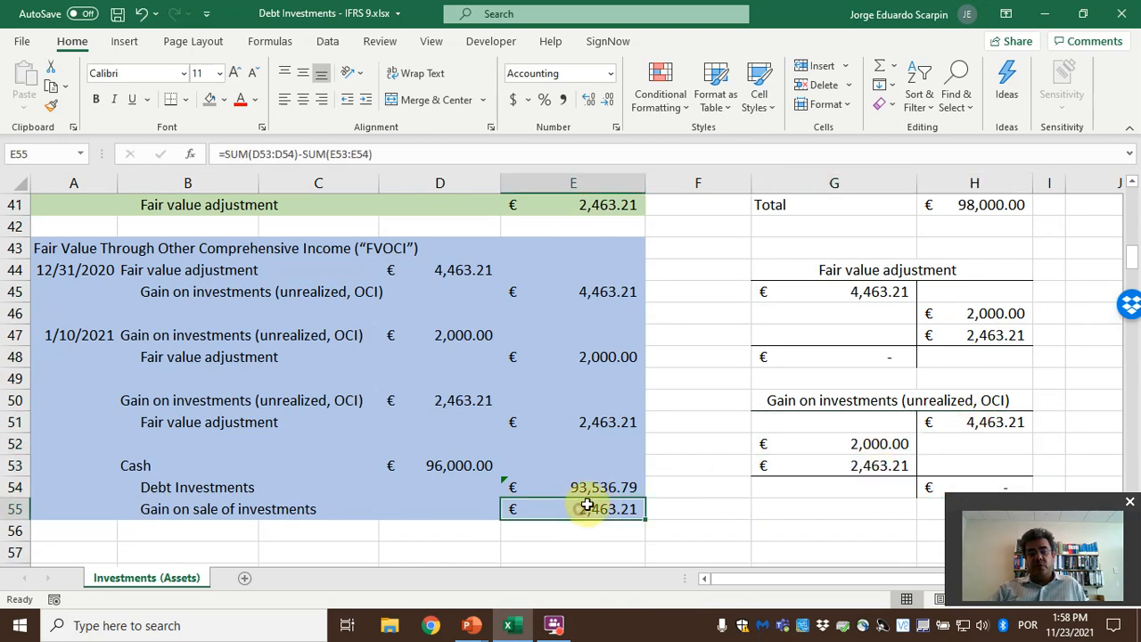
{"action": "left_click", "coordinate": [446, 406]}
{"action": "left_click", "coordinate": [987, 423]}
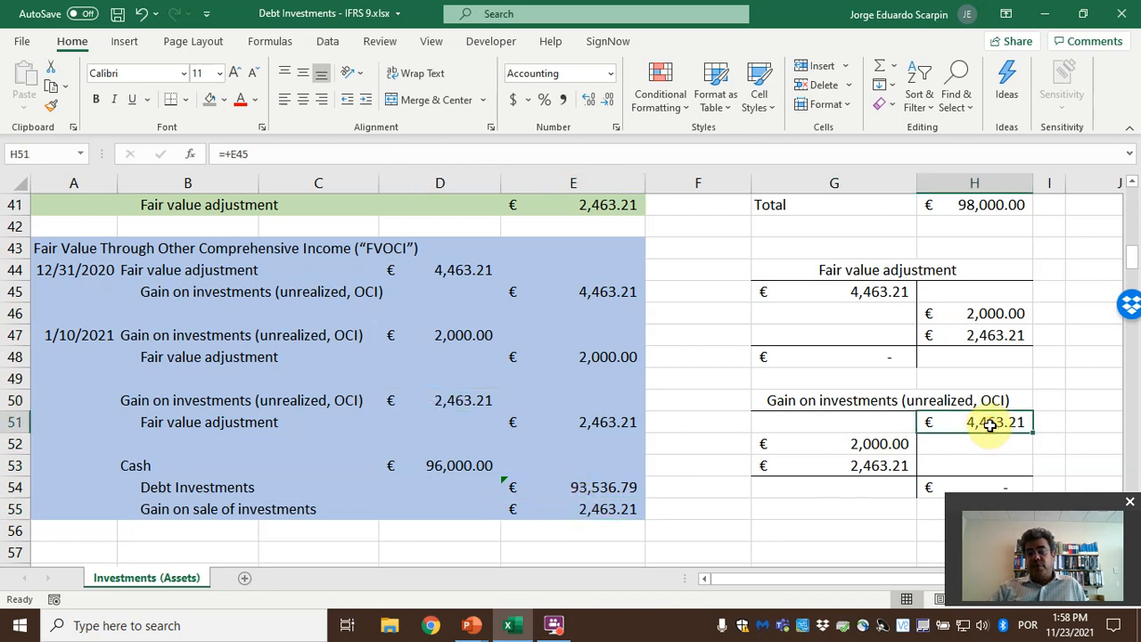
Check the first OCI reversal posting in G52 against the FVOCI gain on sale of investments in E55.
{"action": "left_click", "coordinate": [854, 447]}
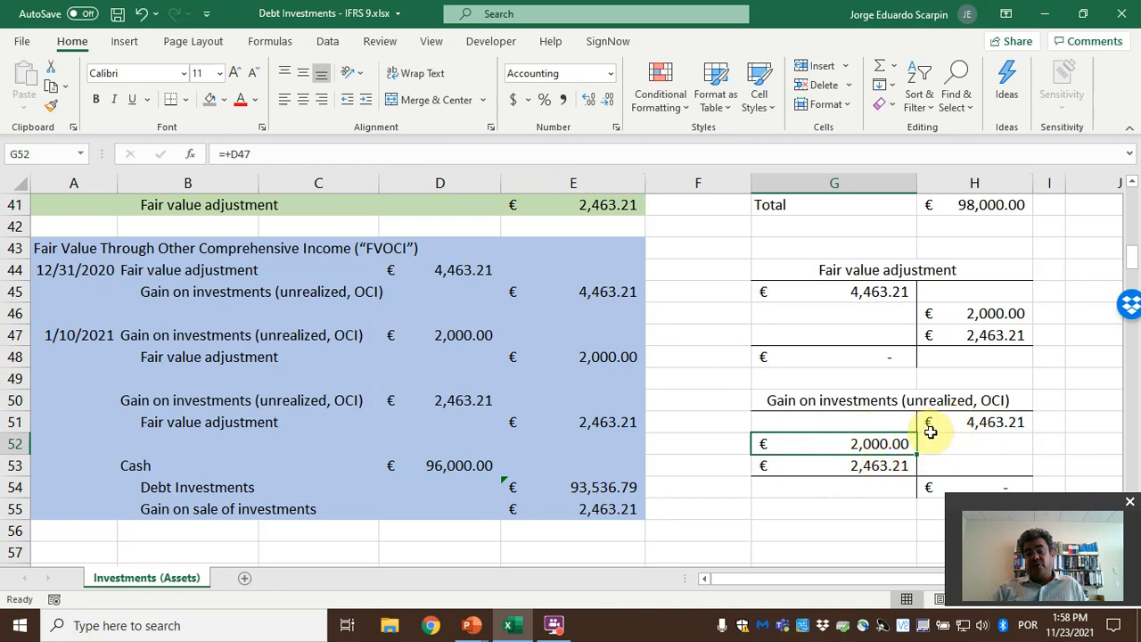
{"action": "left_click", "coordinate": [610, 511]}
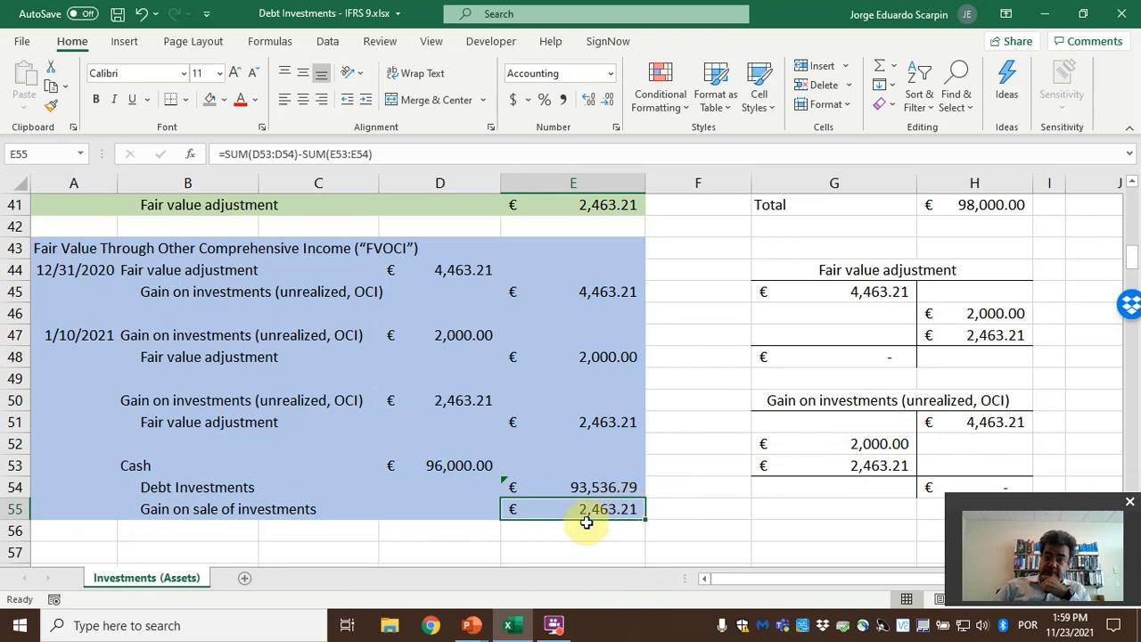
{"action": "scroll", "coordinate": [584, 509], "scroll_direction": "up", "scroll_amount": 1}
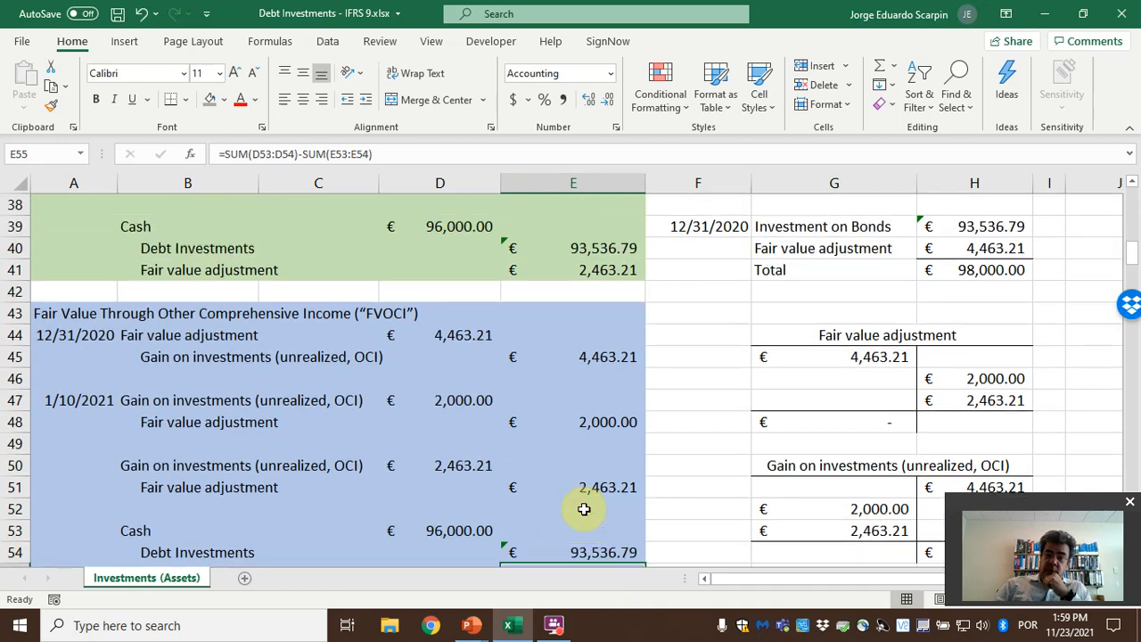
{"action": "scroll", "coordinate": [583, 509], "scroll_direction": "down", "scroll_amount": 1}
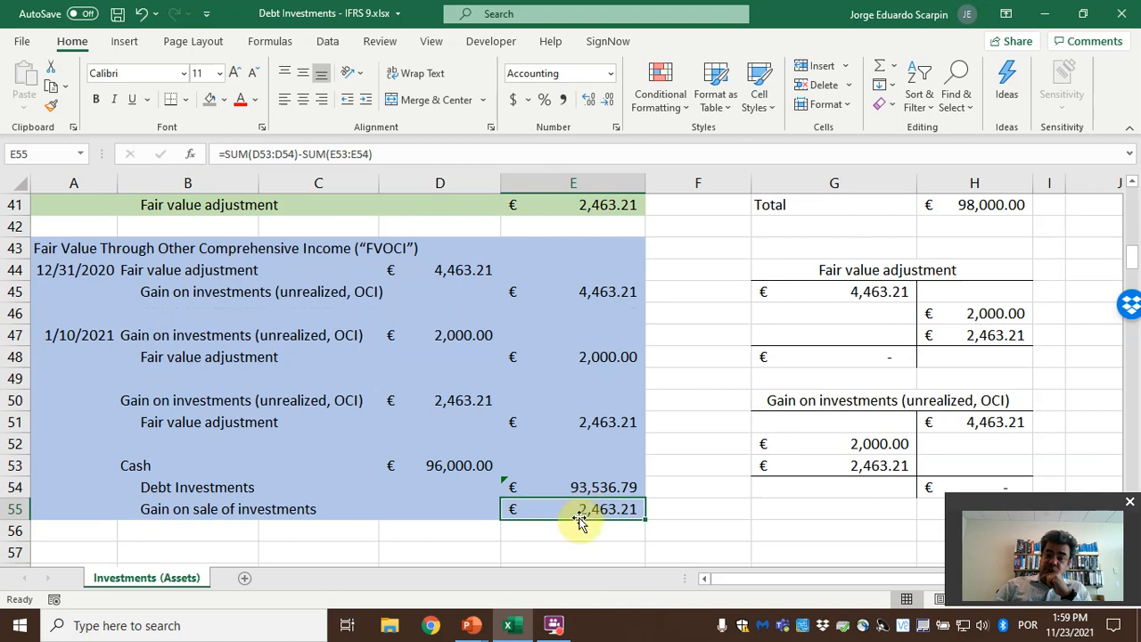
Switch to the running PowerPoint slide show and advance it to the closing Thank you slide.
{"action": "mouse_move", "coordinate": [475, 630]}
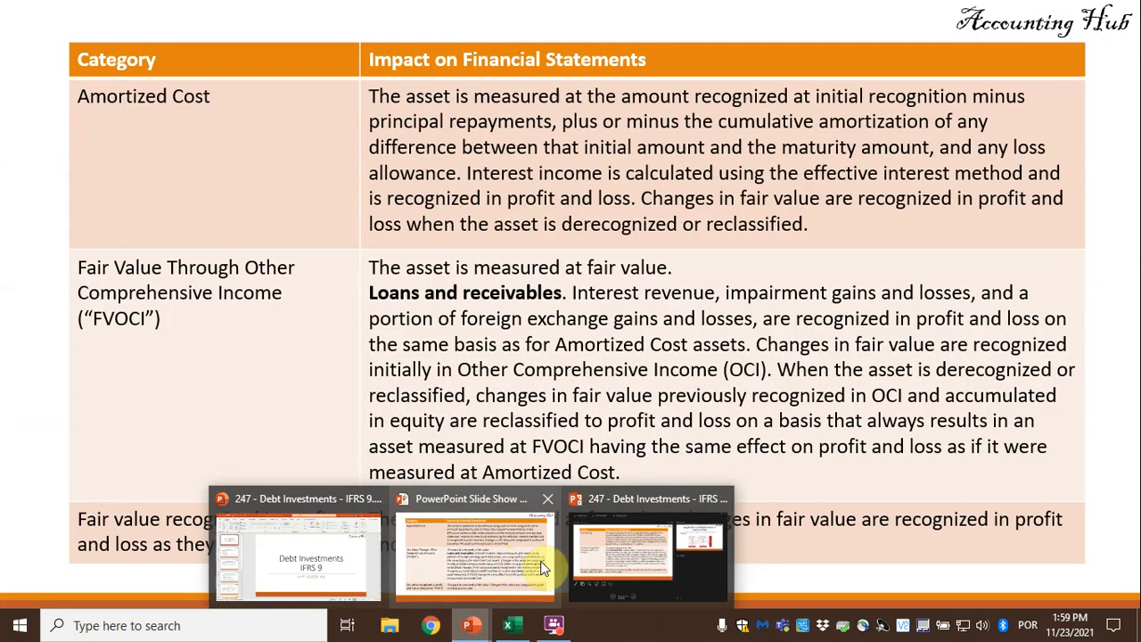
{"action": "left_click", "coordinate": [504, 562]}
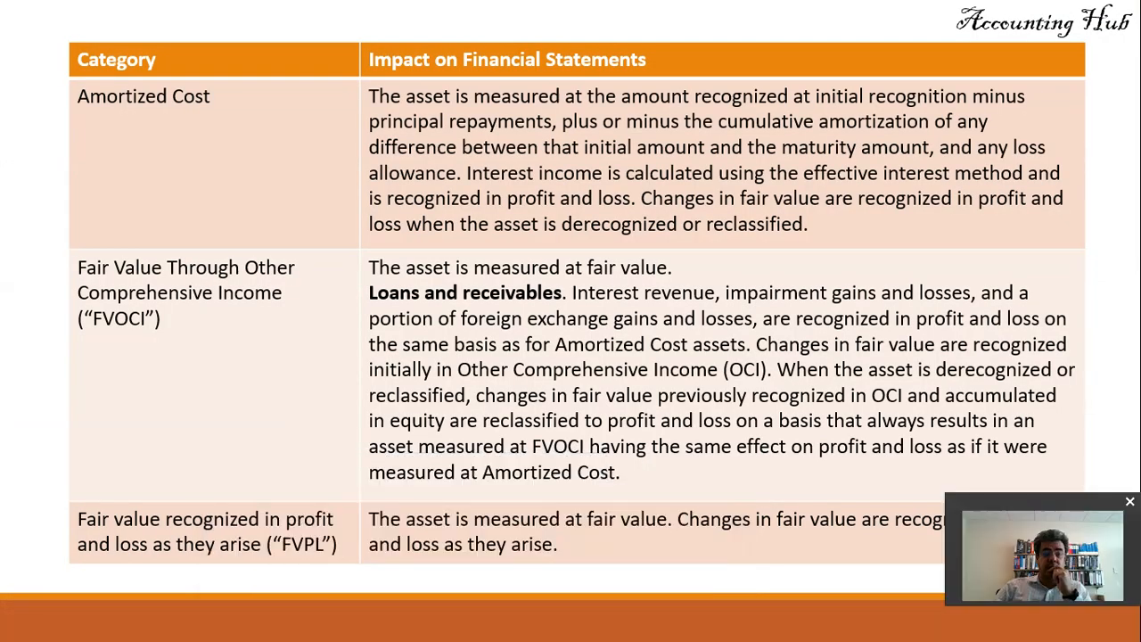
{"action": "key", "text": "Right"}
{"action": "key", "text": "Right"}
{"action": "key", "text": "Right"}
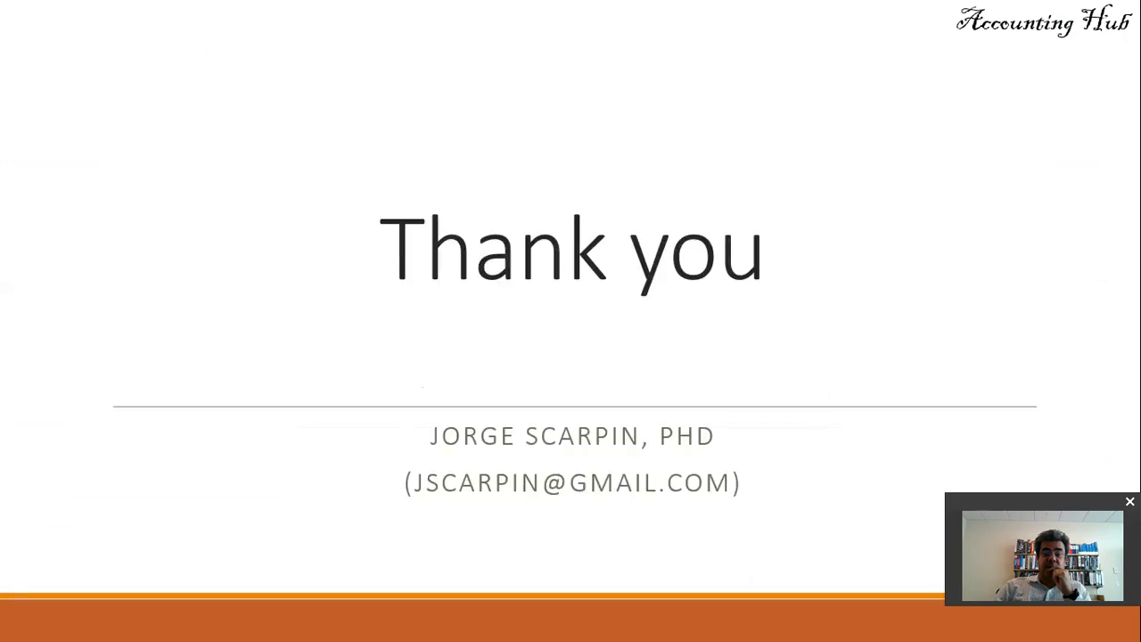